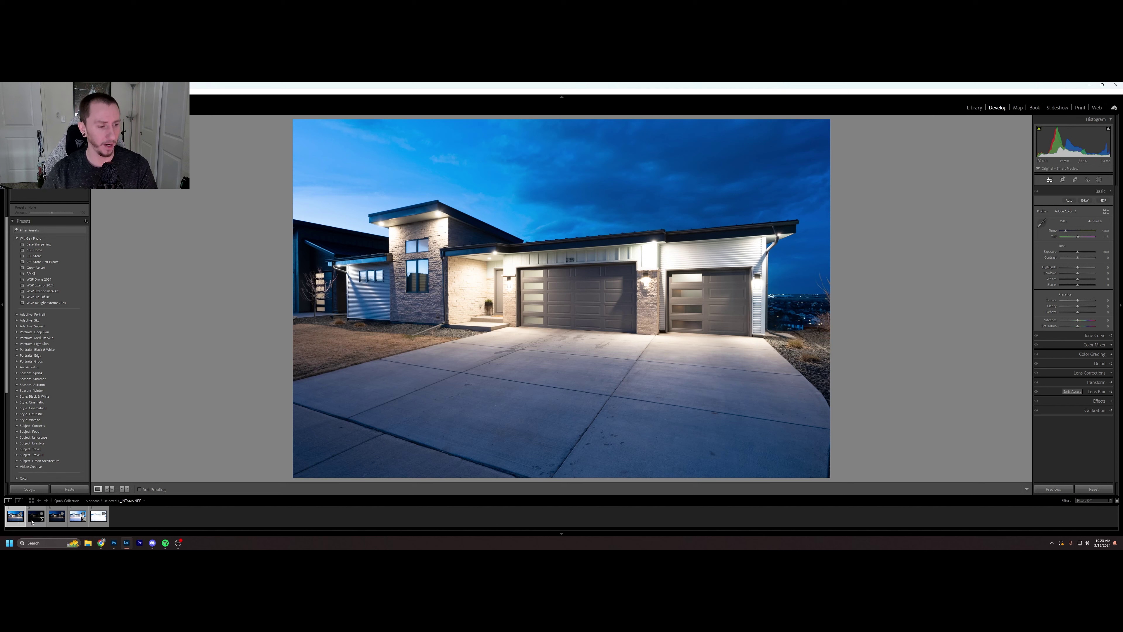
Look through the bracketed exposures, return to the first photo and examine the house's stone tower up close.
click(79, 520)
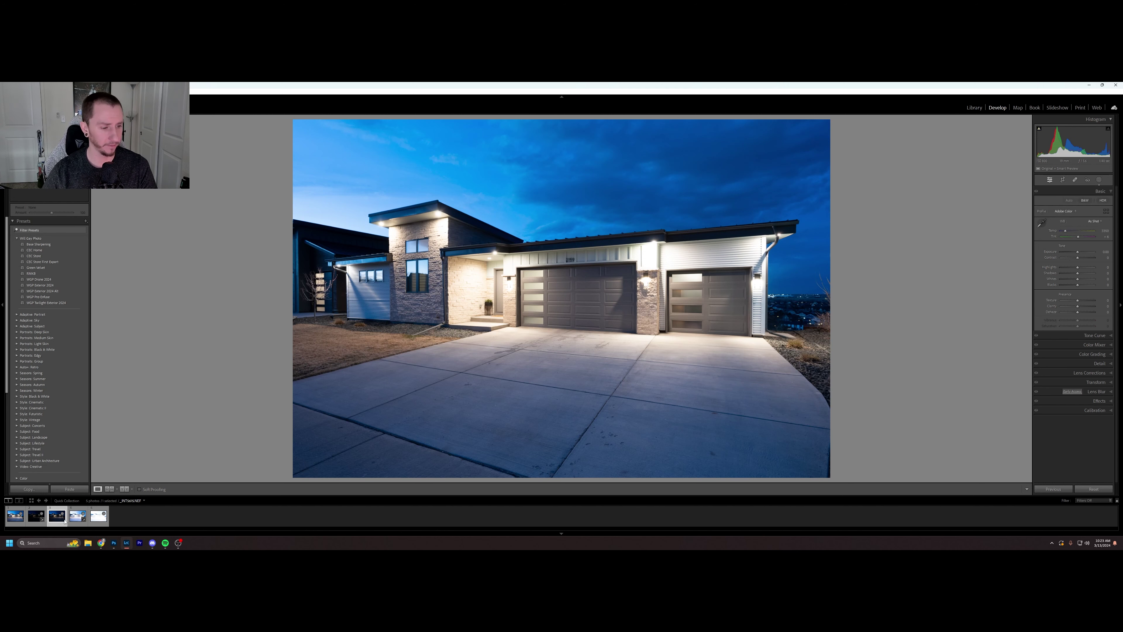
click(99, 516)
click(17, 520)
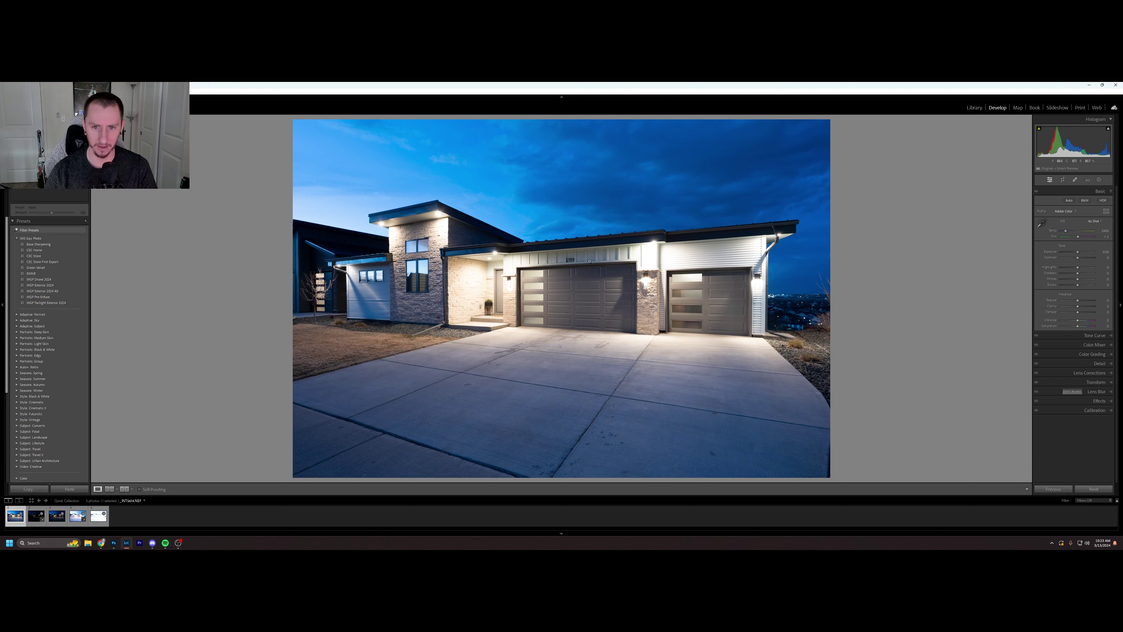
click(437, 229)
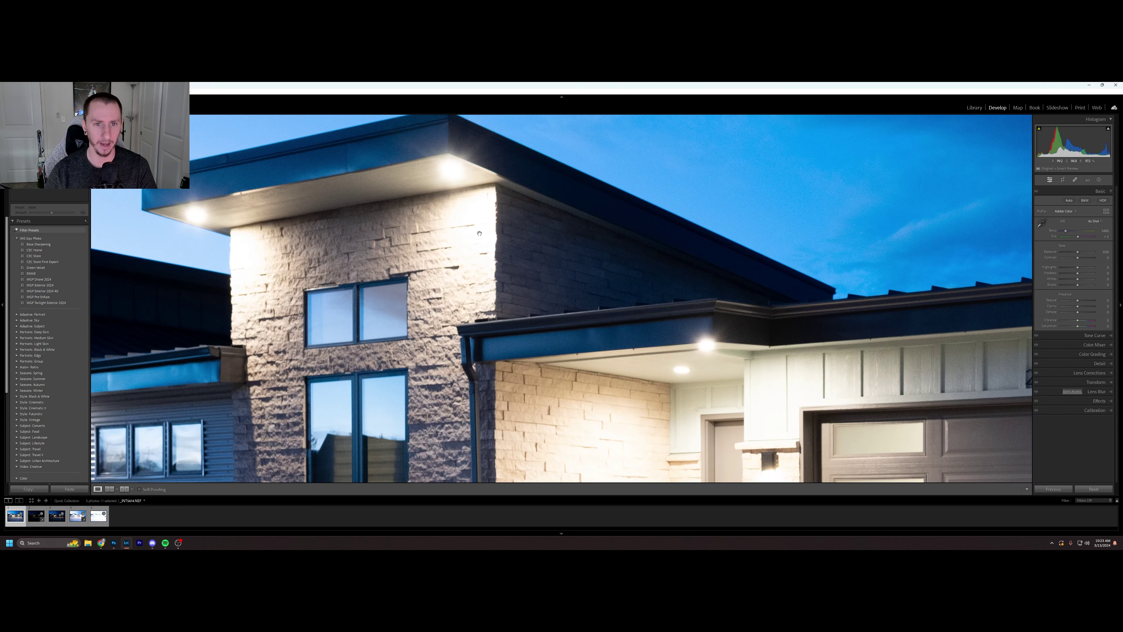
click(313, 267)
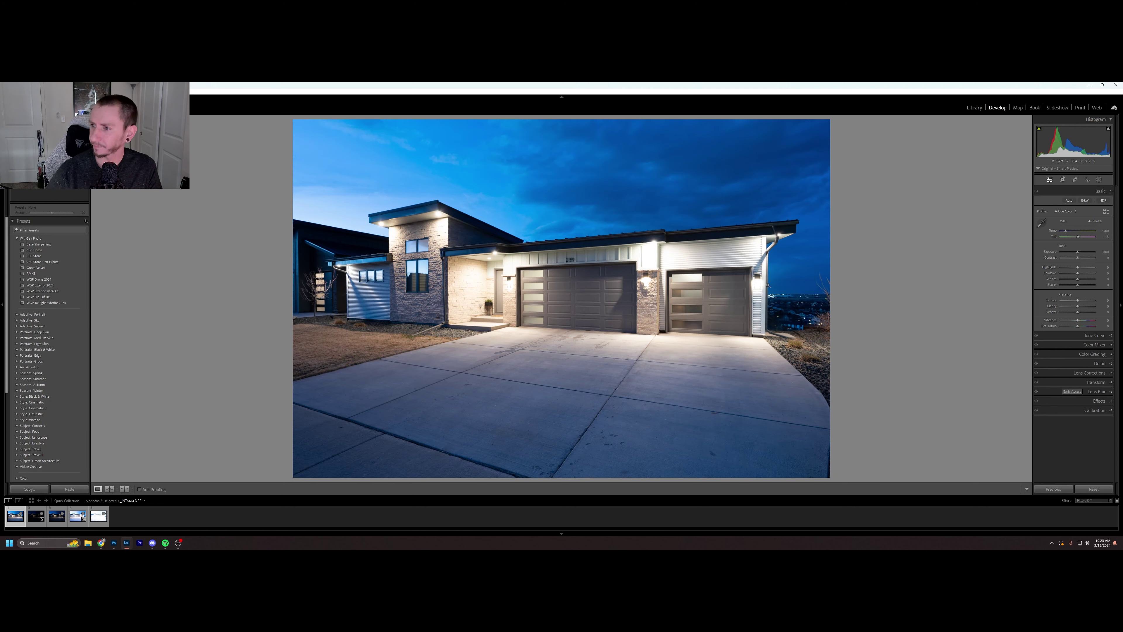
Lower the exposure slightly and set the tone curve's point curve to Medium Contrast.
scroll(1078, 253, down, 3)
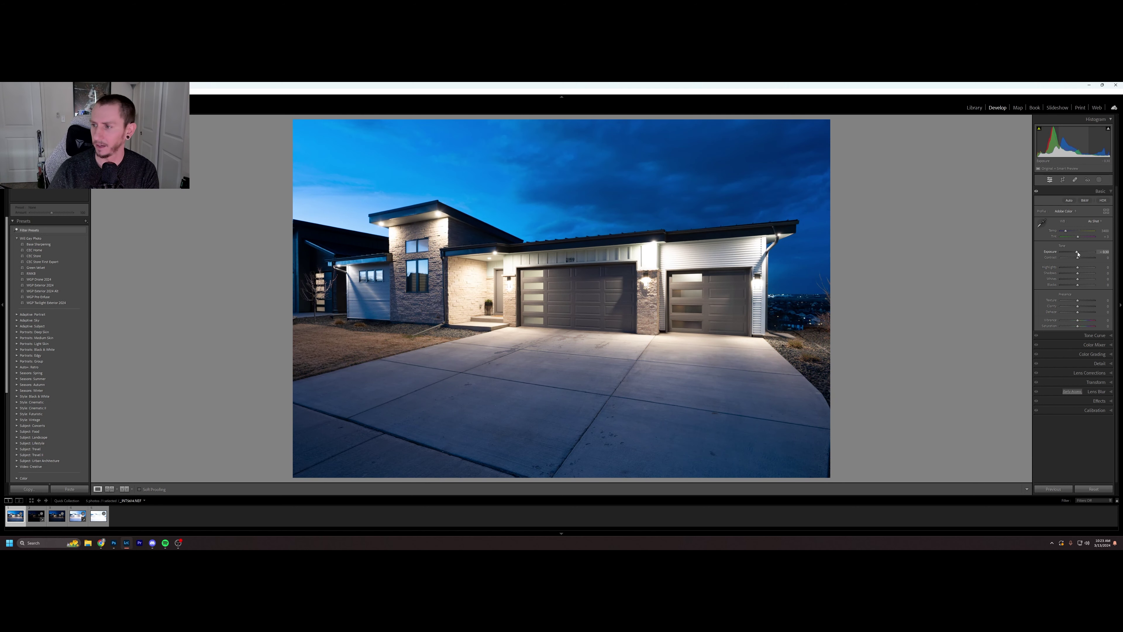
click(1093, 335)
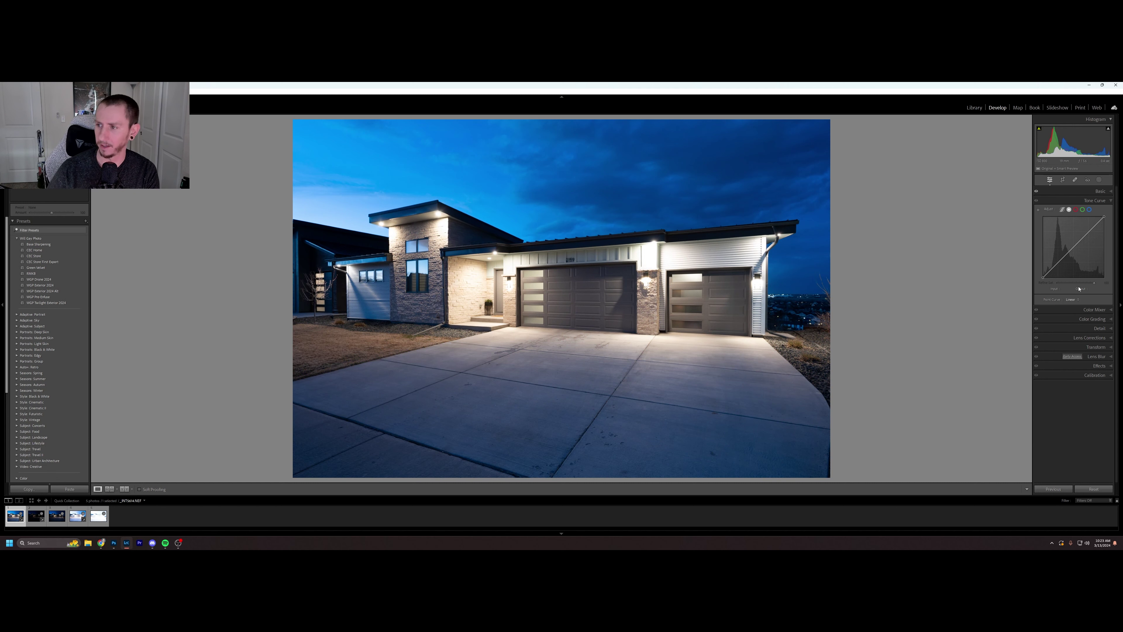
click(1072, 300)
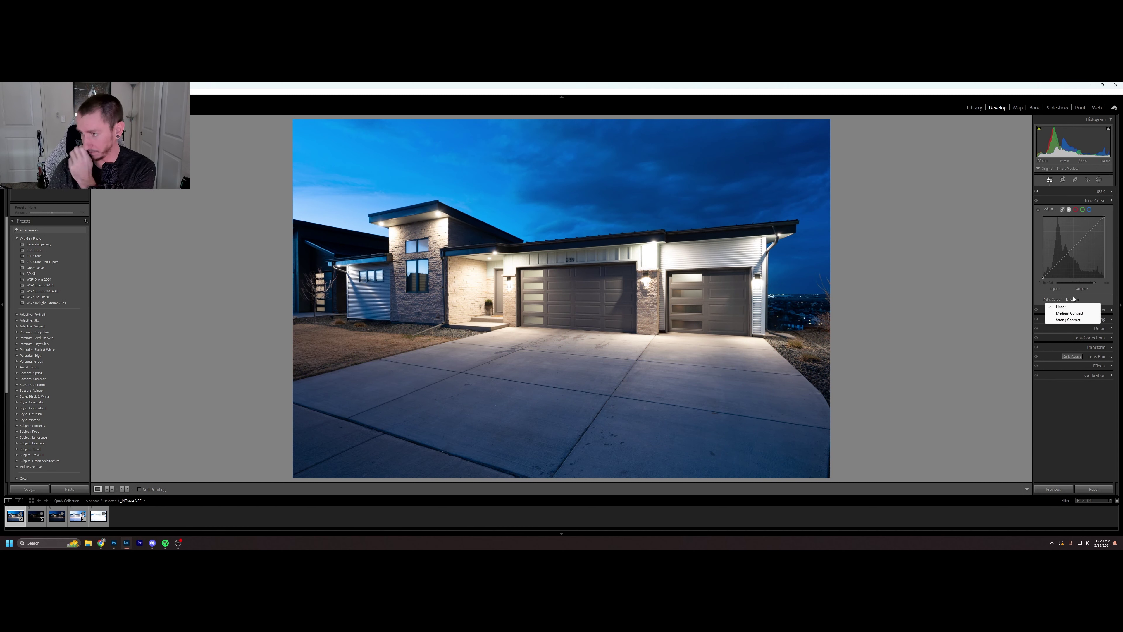
click(1068, 313)
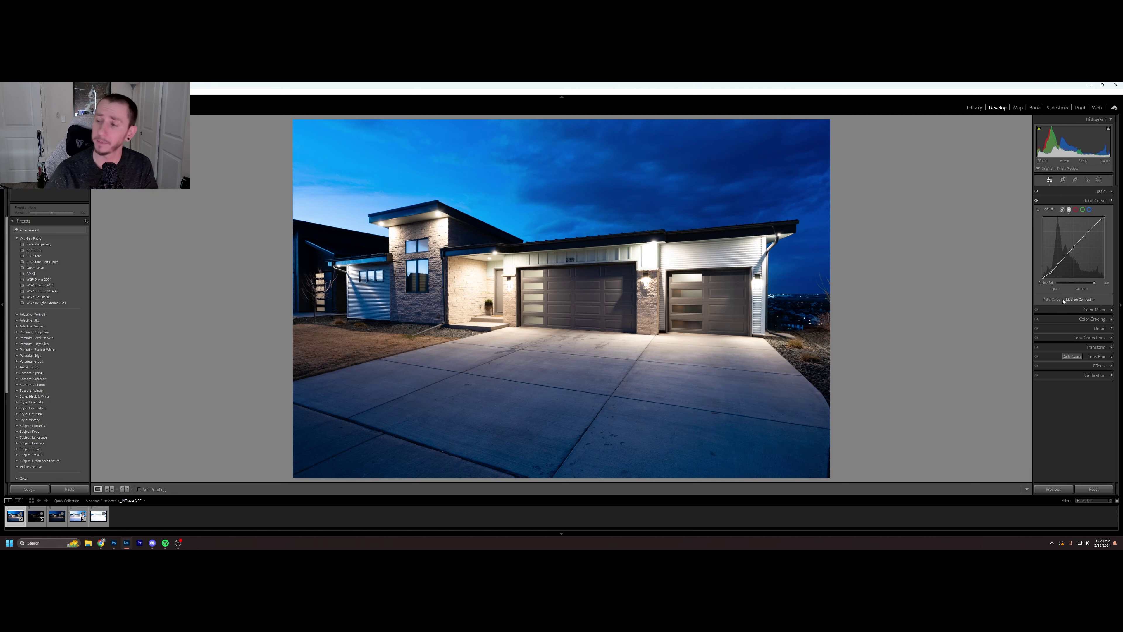
click(1109, 201)
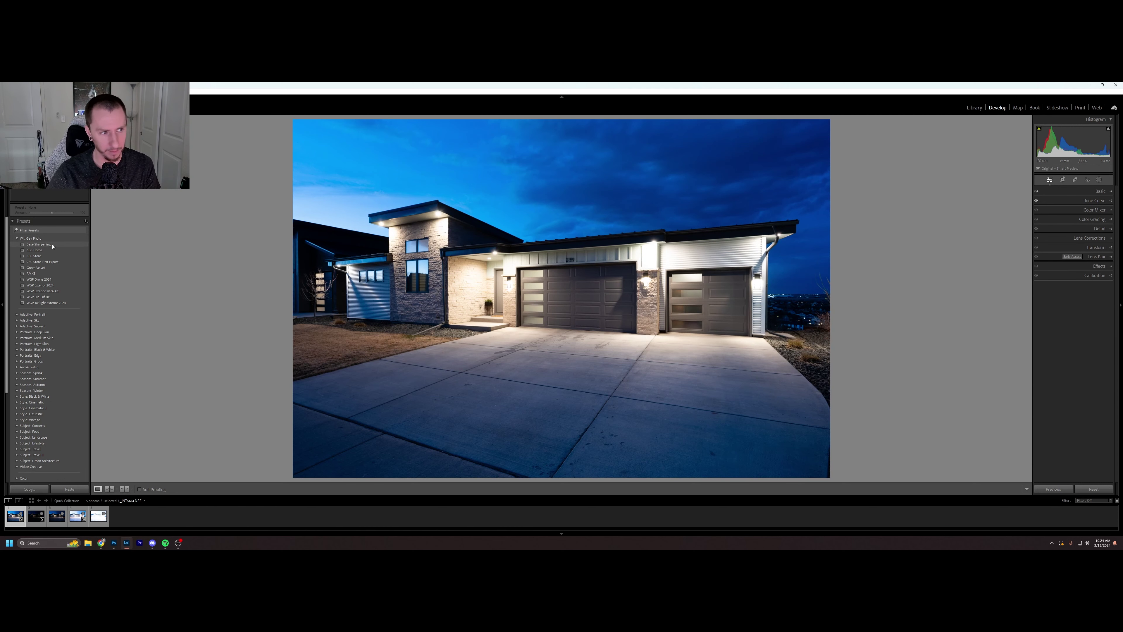
Apply the Base Sharpening preset and preview its sharpening mask with a slight masking adjustment.
click(52, 246)
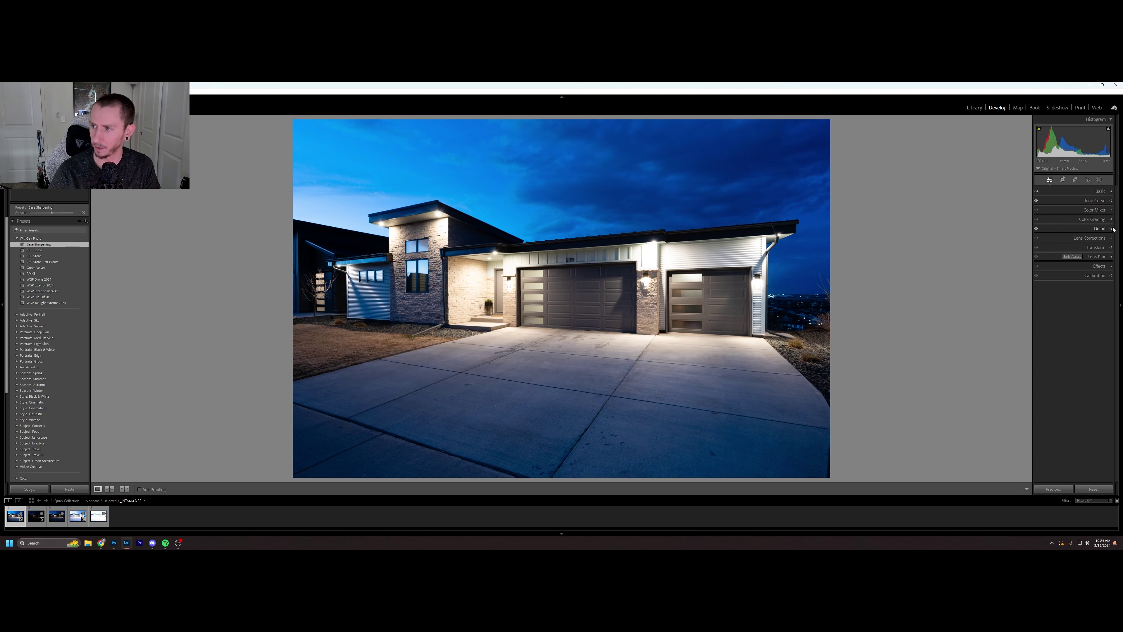
click(1103, 229)
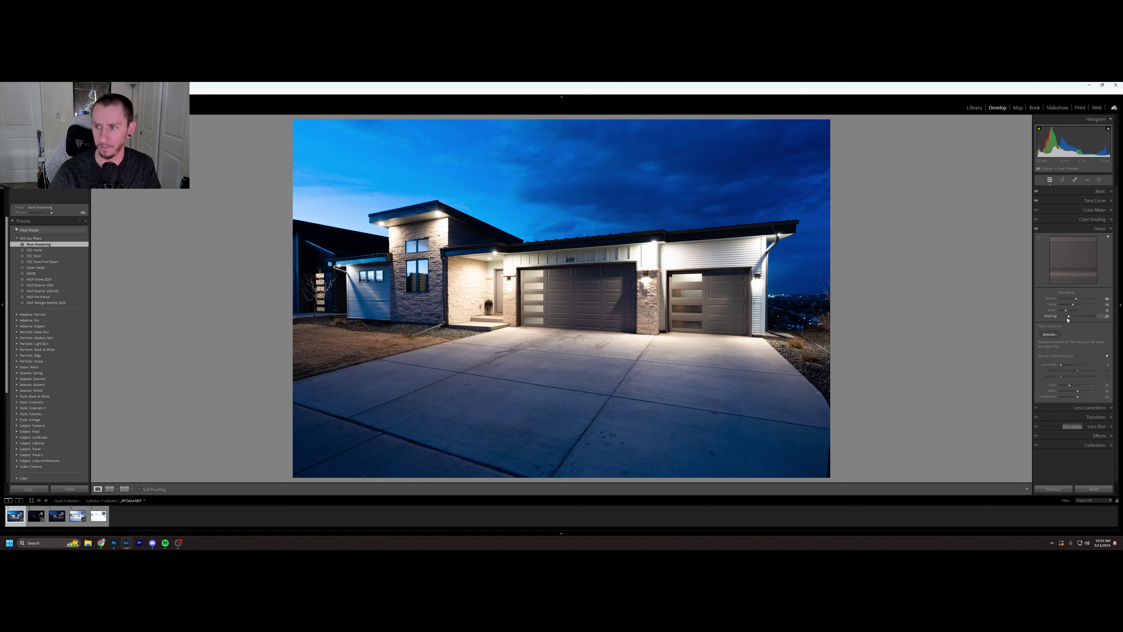
drag(1070, 317, 1069, 318)
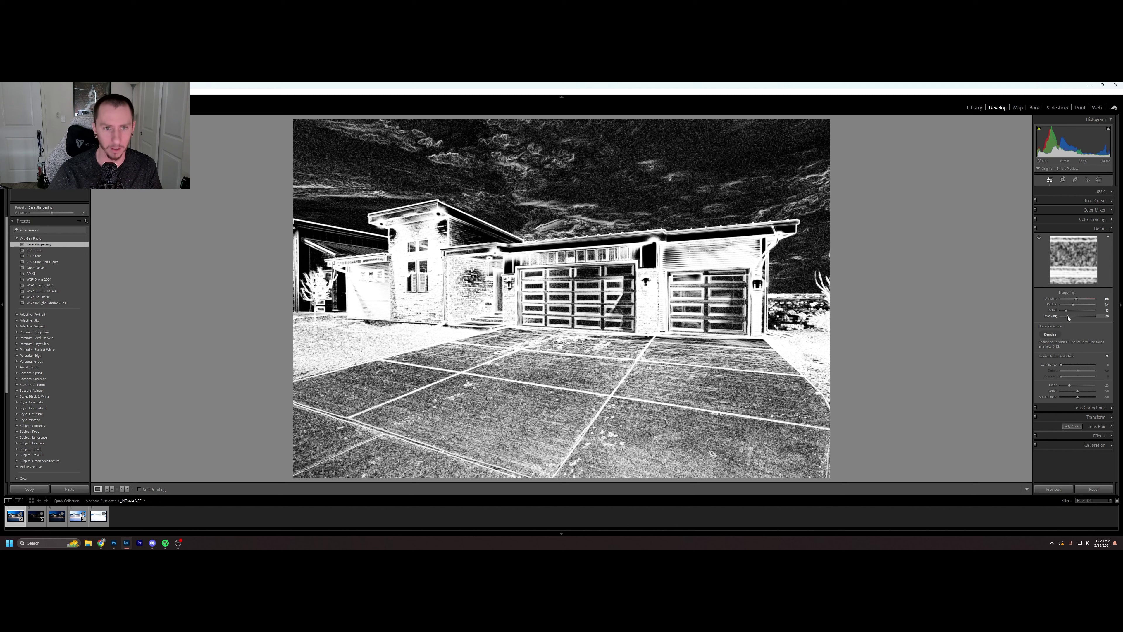
drag(1069, 318, 1070, 318)
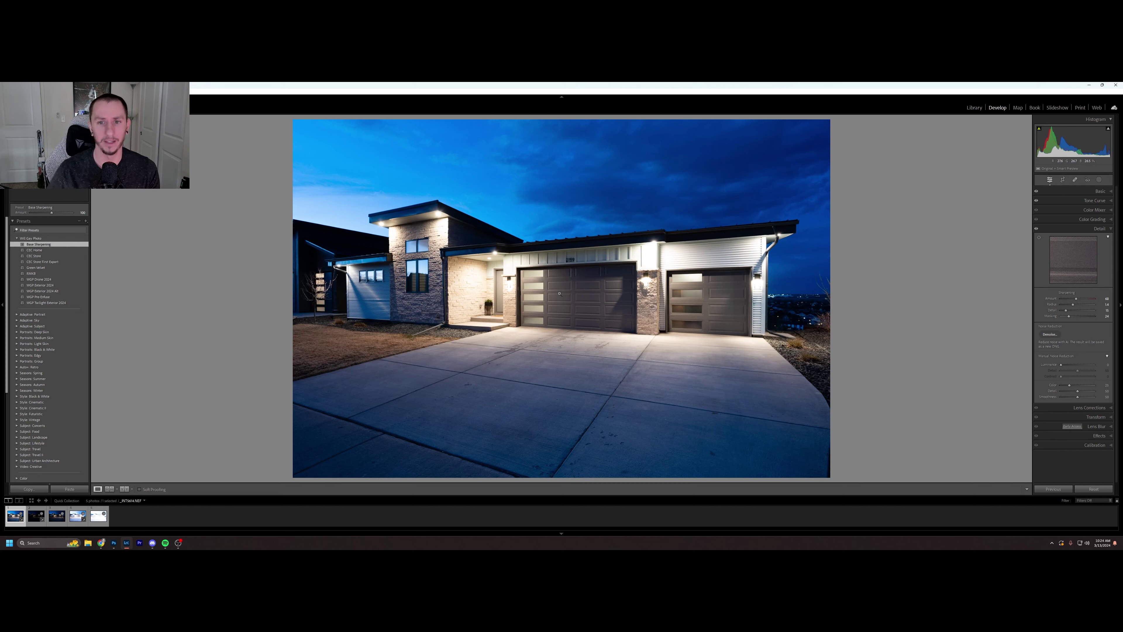
Inspect the sharpened detail up close across the garage, stone walls, windows and entryway.
click(575, 263)
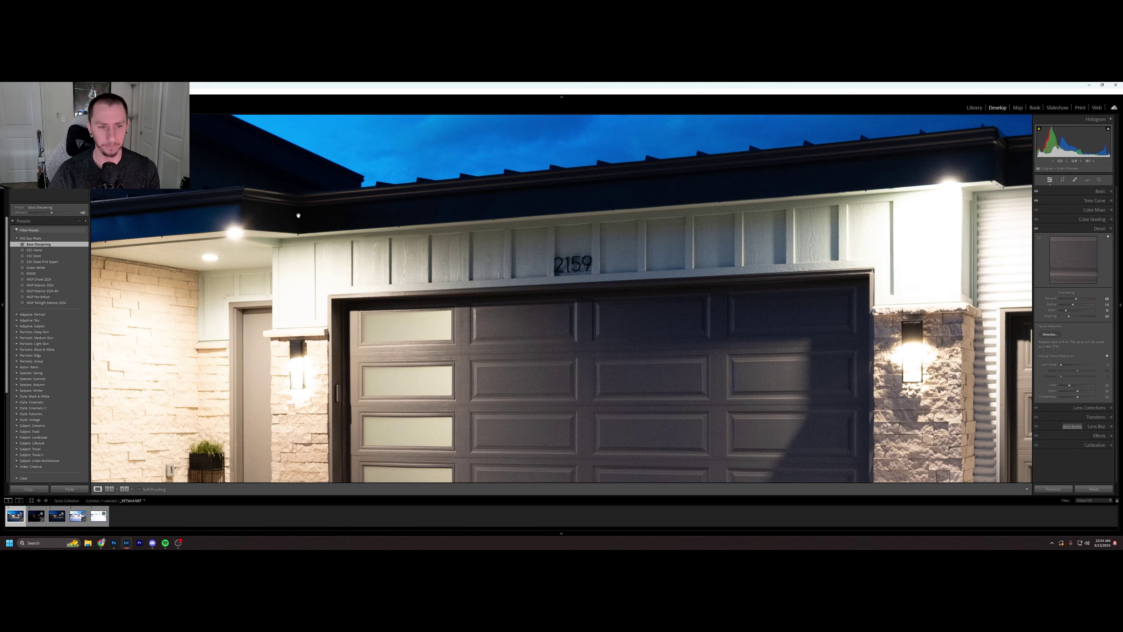
click(536, 272)
click(482, 298)
drag(482, 298, 834, 389)
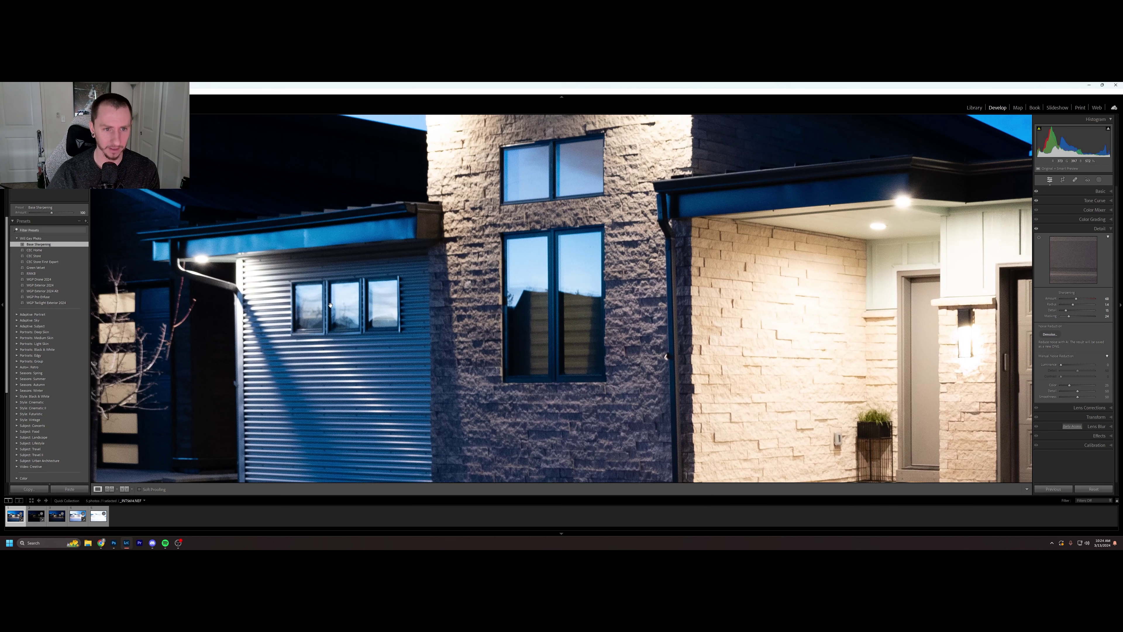
drag(781, 292, 554, 273)
drag(852, 285, 659, 243)
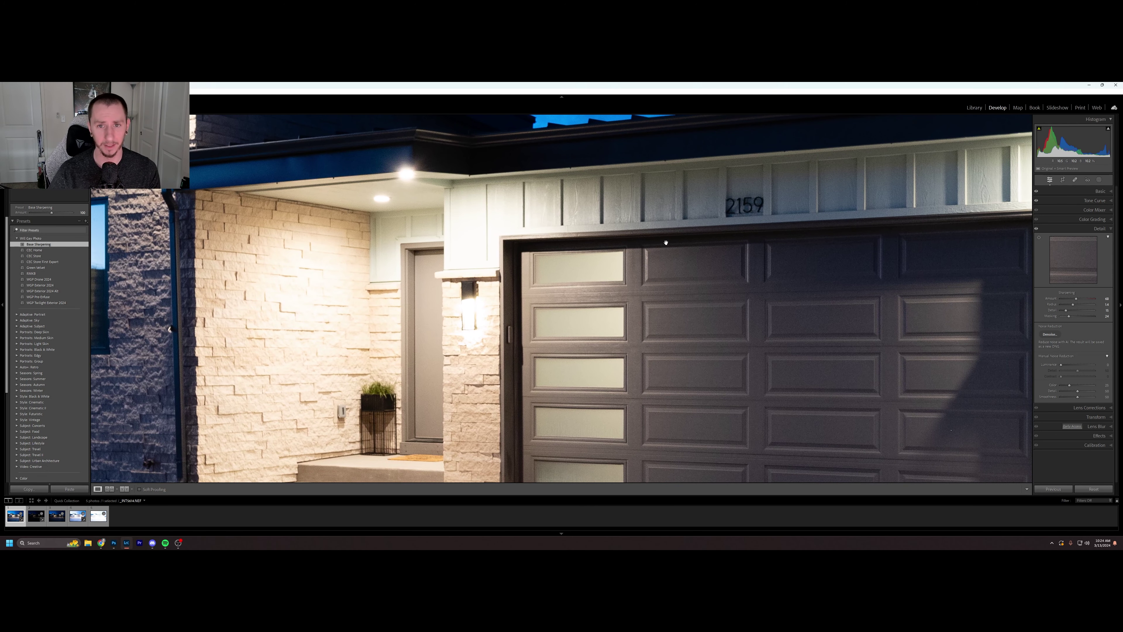
click(726, 215)
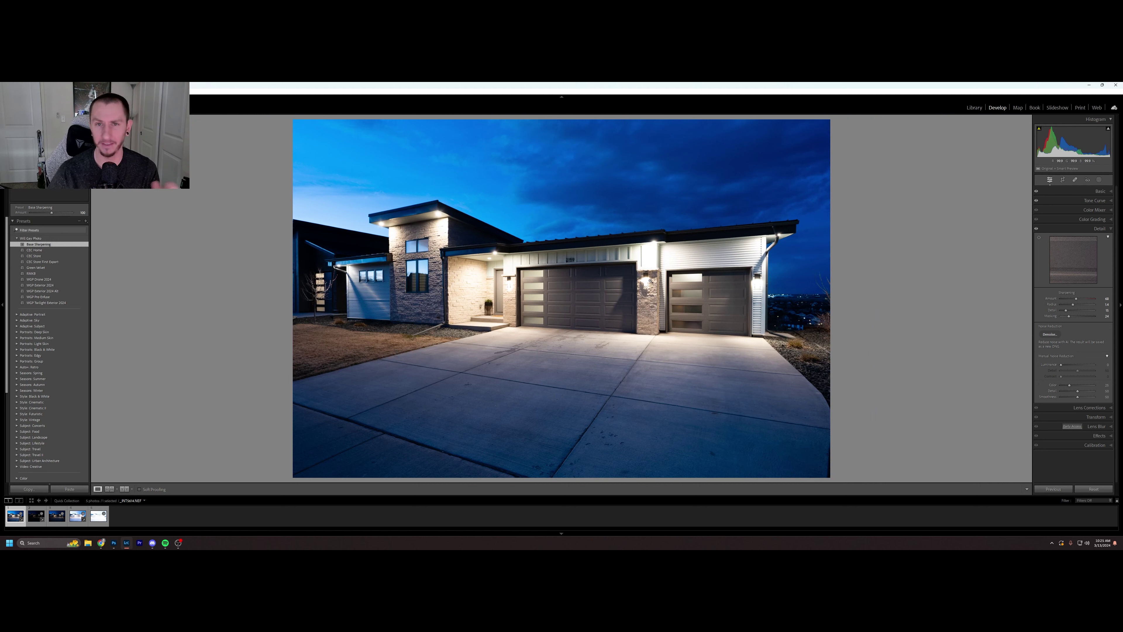
click(1111, 229)
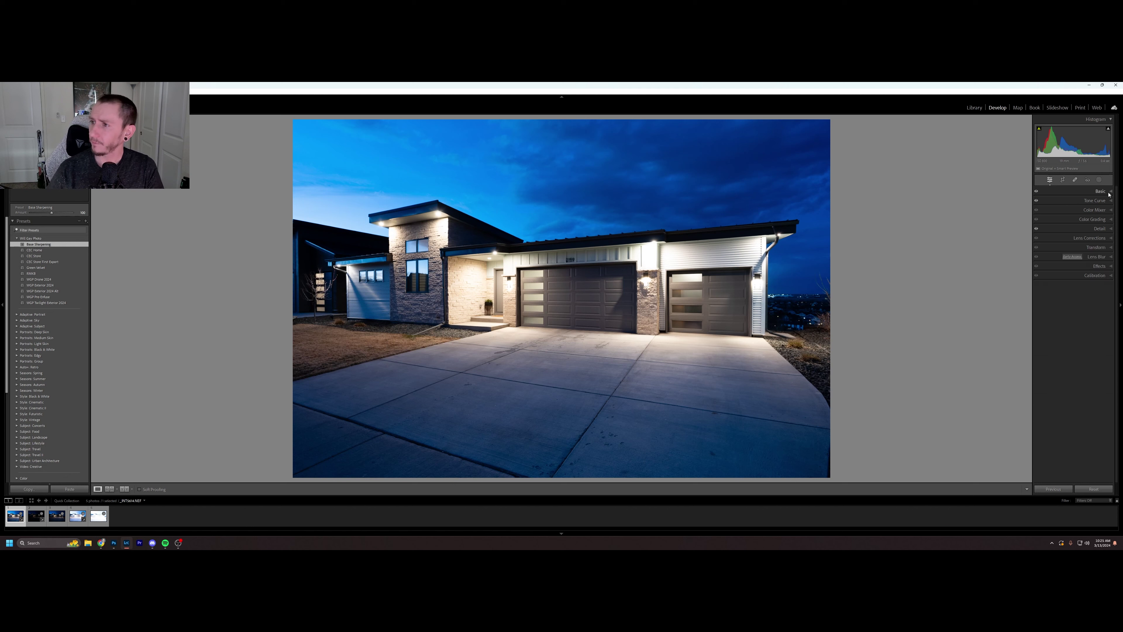
Warm the white balance by setting the temperature to 5000 and raise the tint slightly.
click(1111, 192)
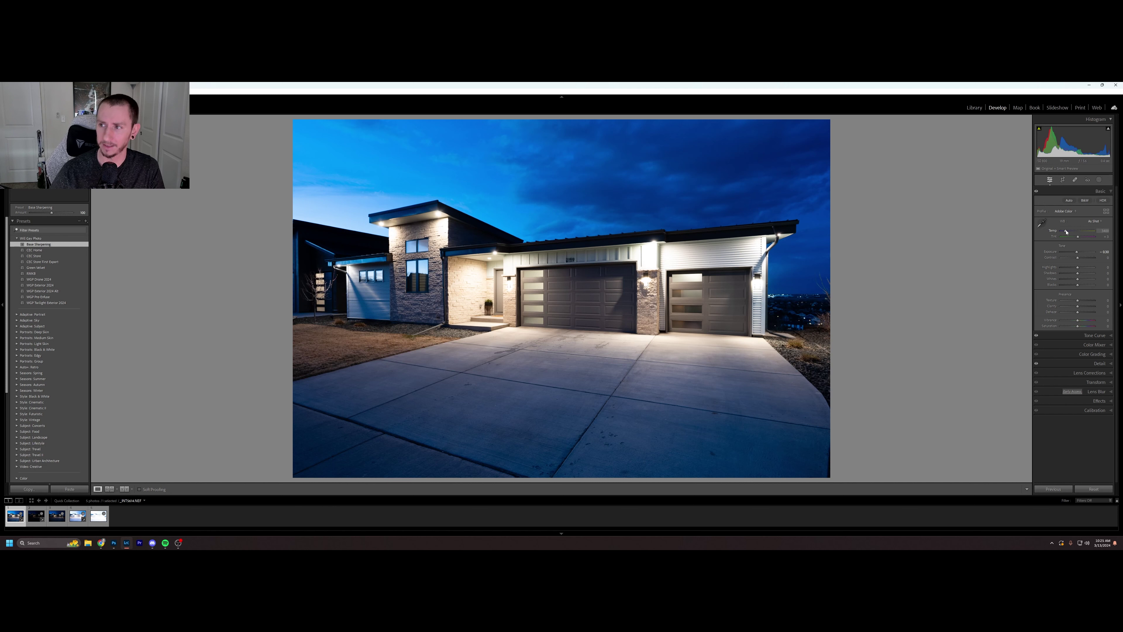
drag(1066, 232, 1068, 231)
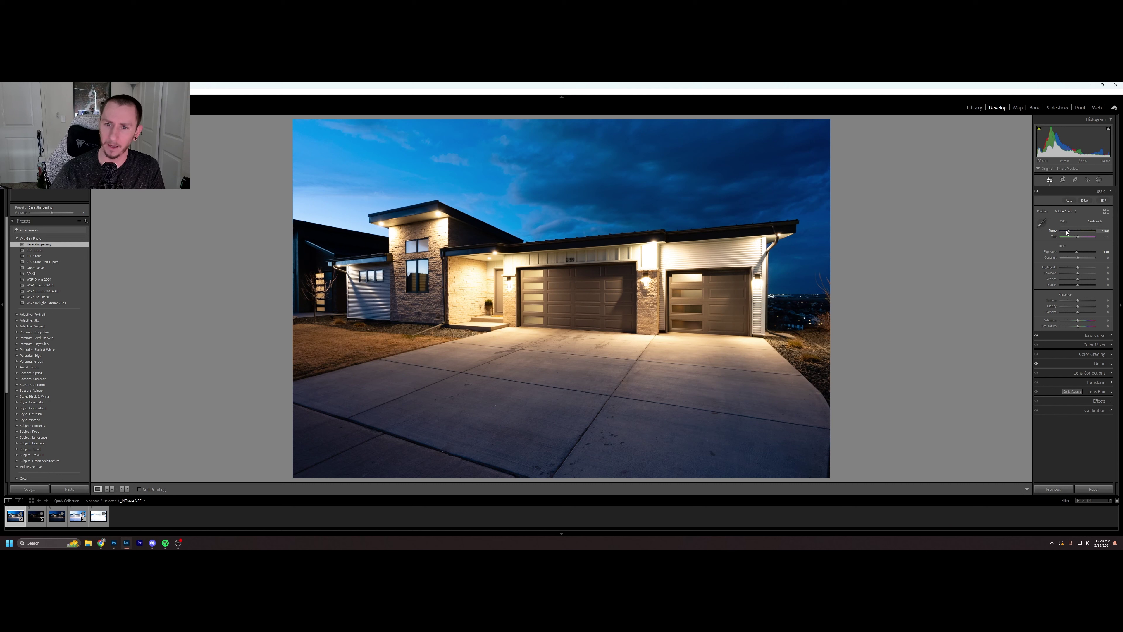
drag(1069, 232, 1069, 232)
click(1103, 232)
key(Return)
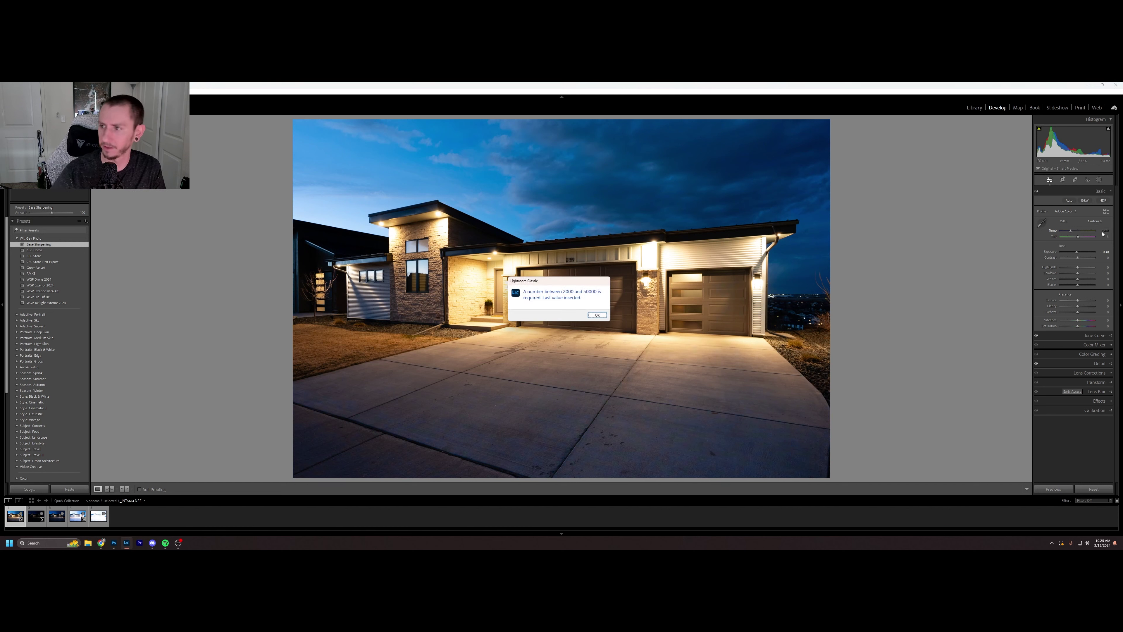
click(596, 315)
text(5000)
key(Return)
click(1106, 237)
click(1106, 237)
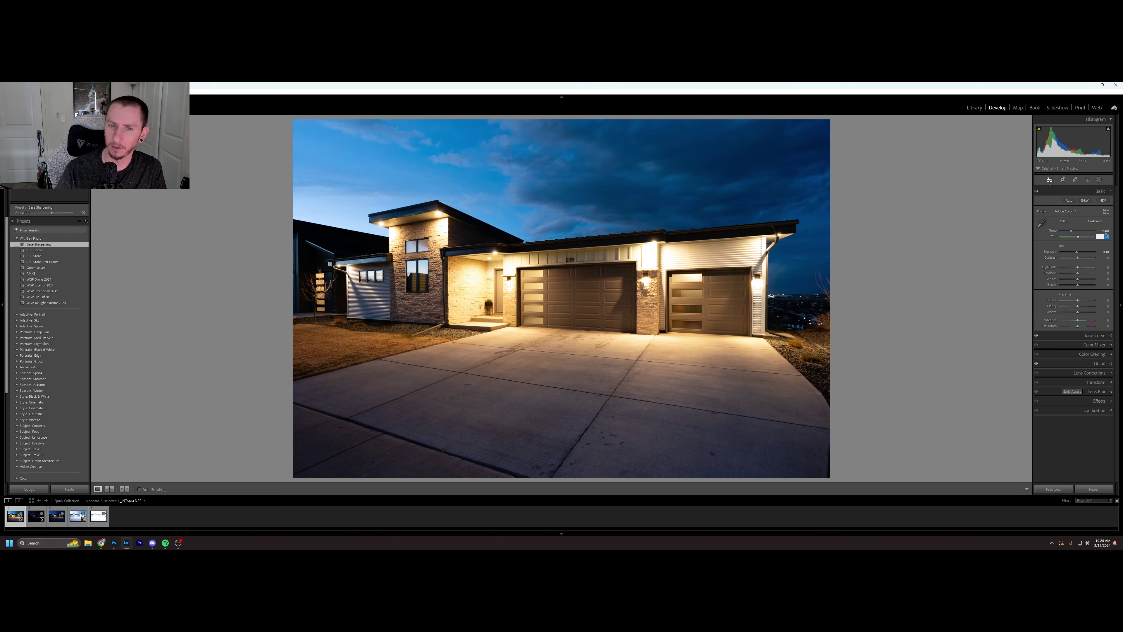
key(Return)
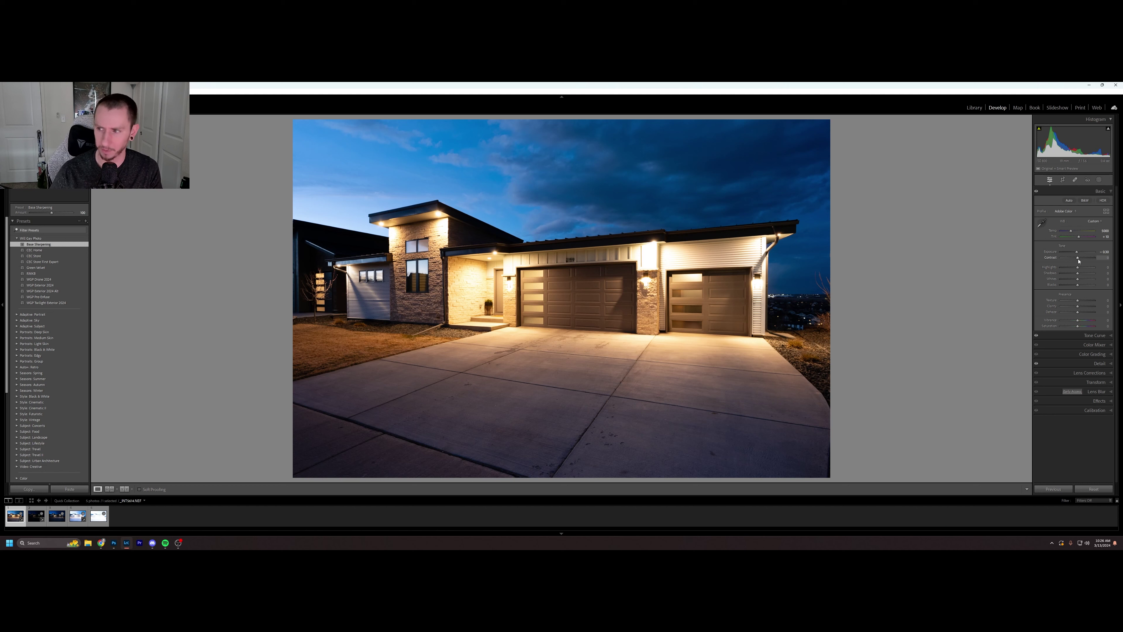
Set the highlights to -65 and the shadows to 55.
click(1106, 268)
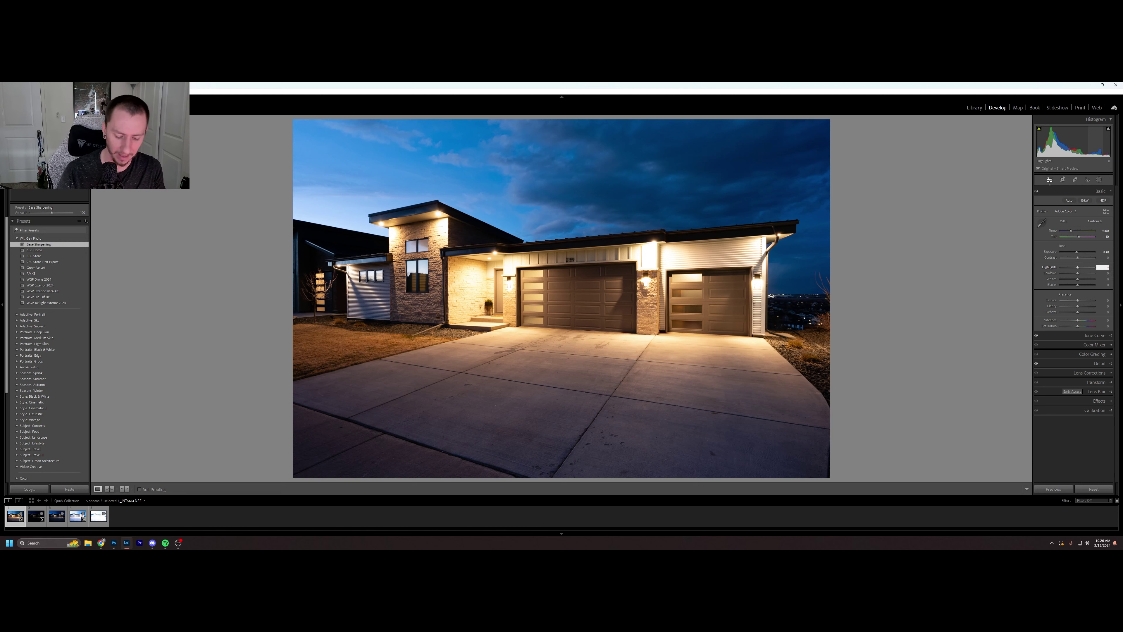
text(-65)
key(Tab)
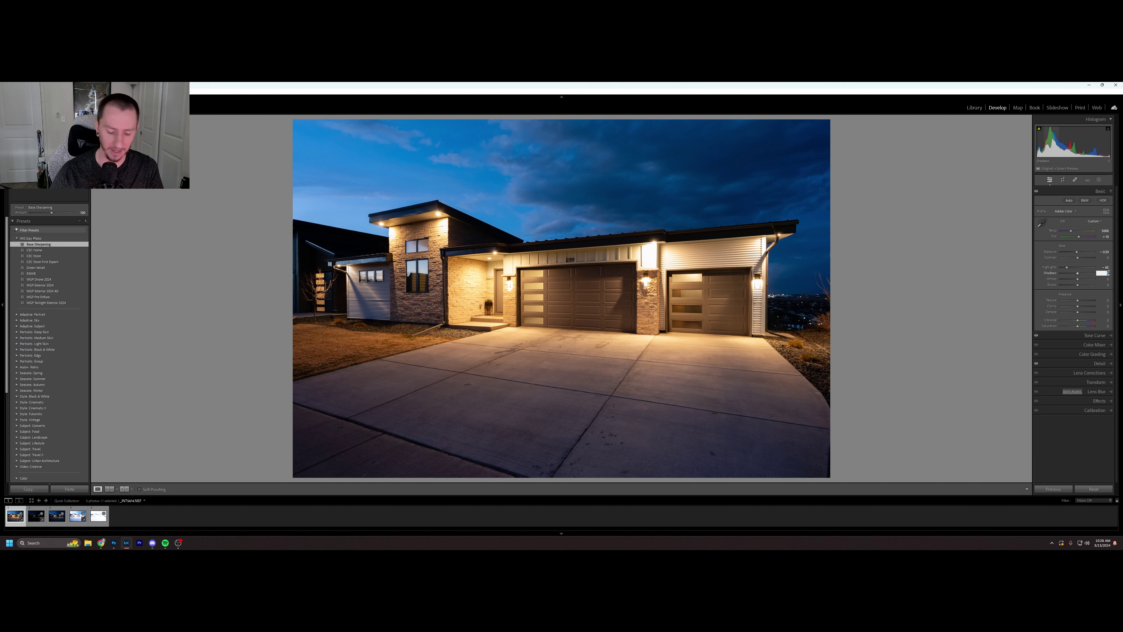
text(55)
key(Return)
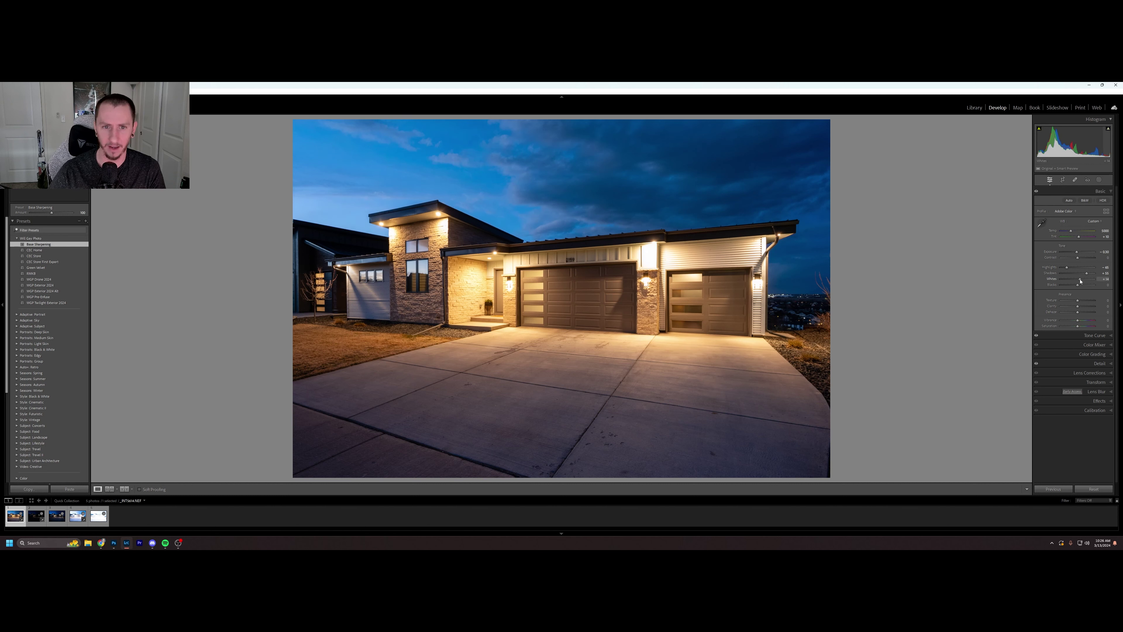
Raise the whites and set the blacks to -8, checking the photo in a side-by-side before and after comparison.
drag(1079, 281, 1083, 282)
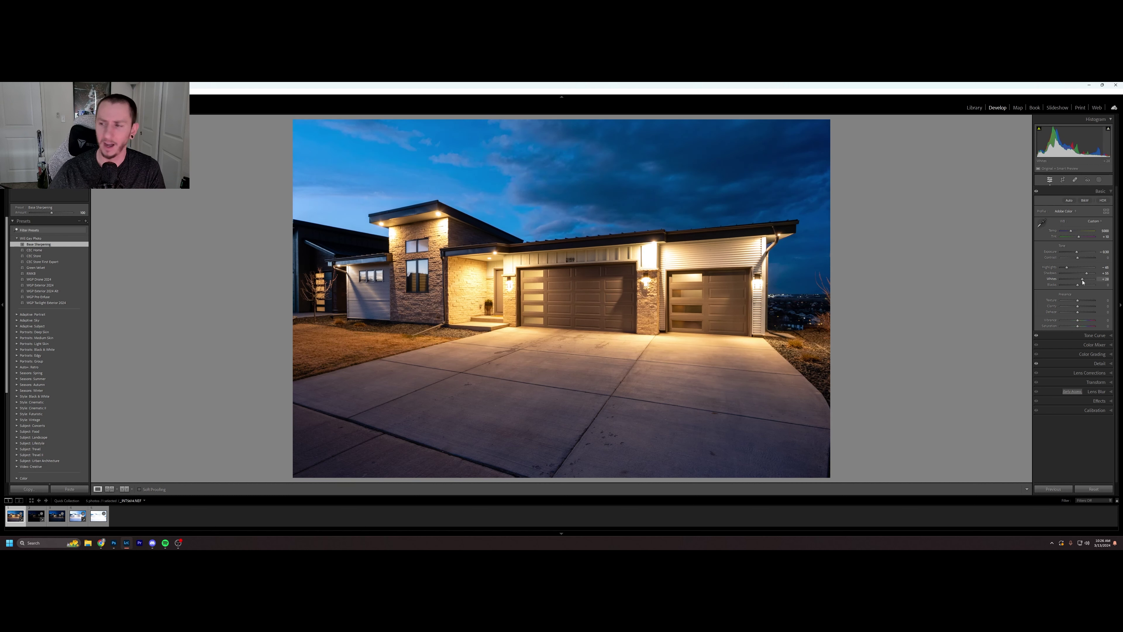
drag(1106, 279, 1101, 275)
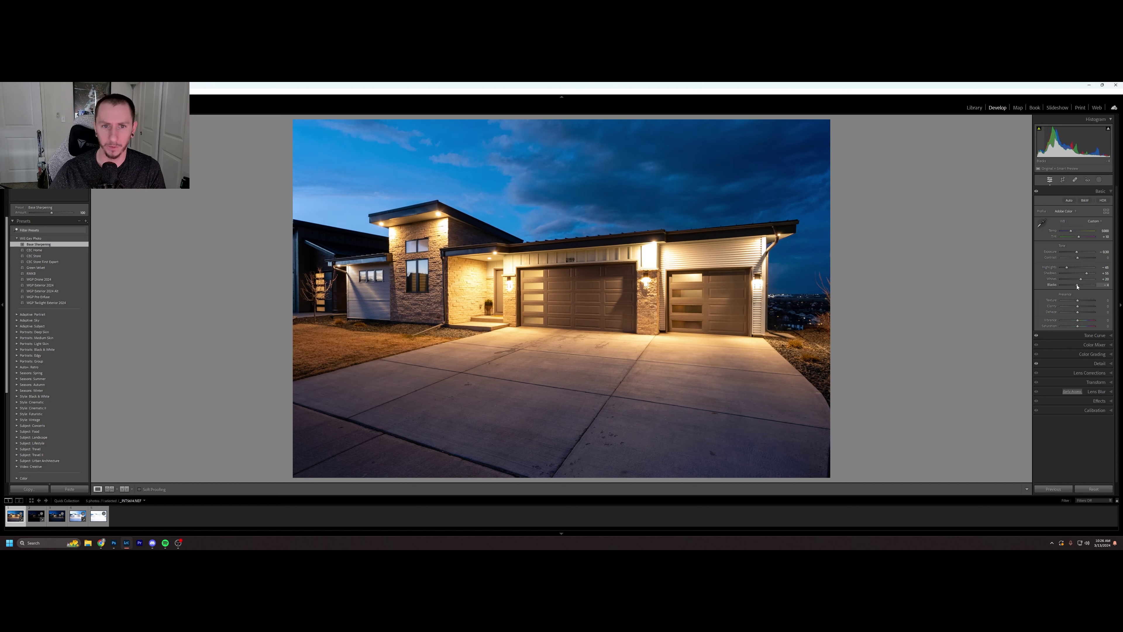
click(1103, 285)
text(-8)
key(Return)
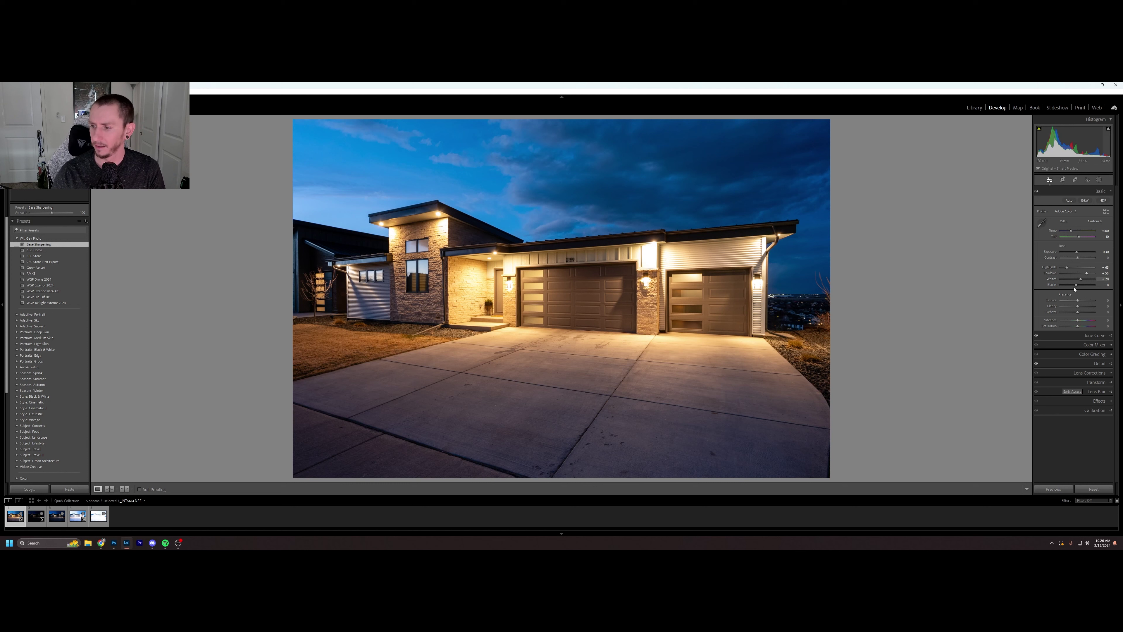
click(125, 489)
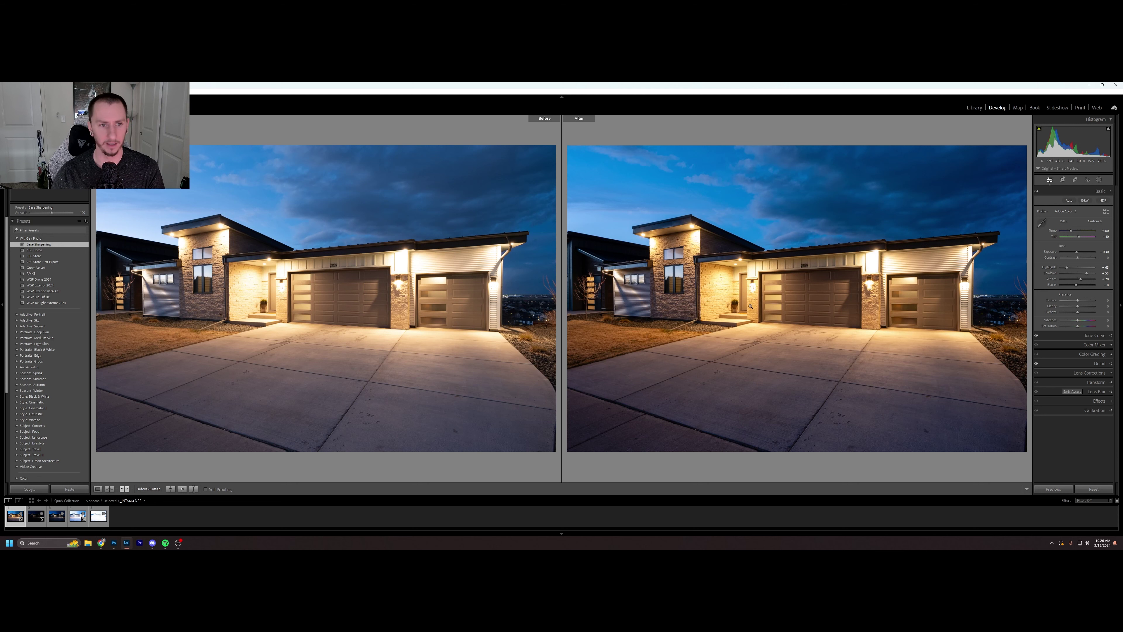
click(102, 490)
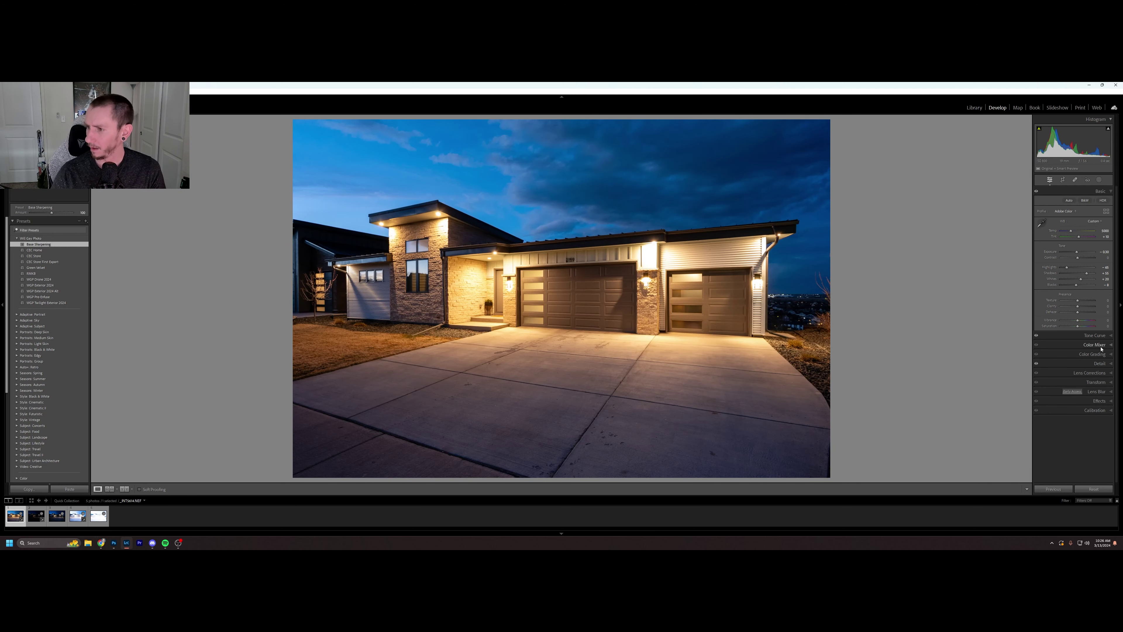
Enable chromatic aberration removal and lens profile corrections for the photo.
click(1103, 373)
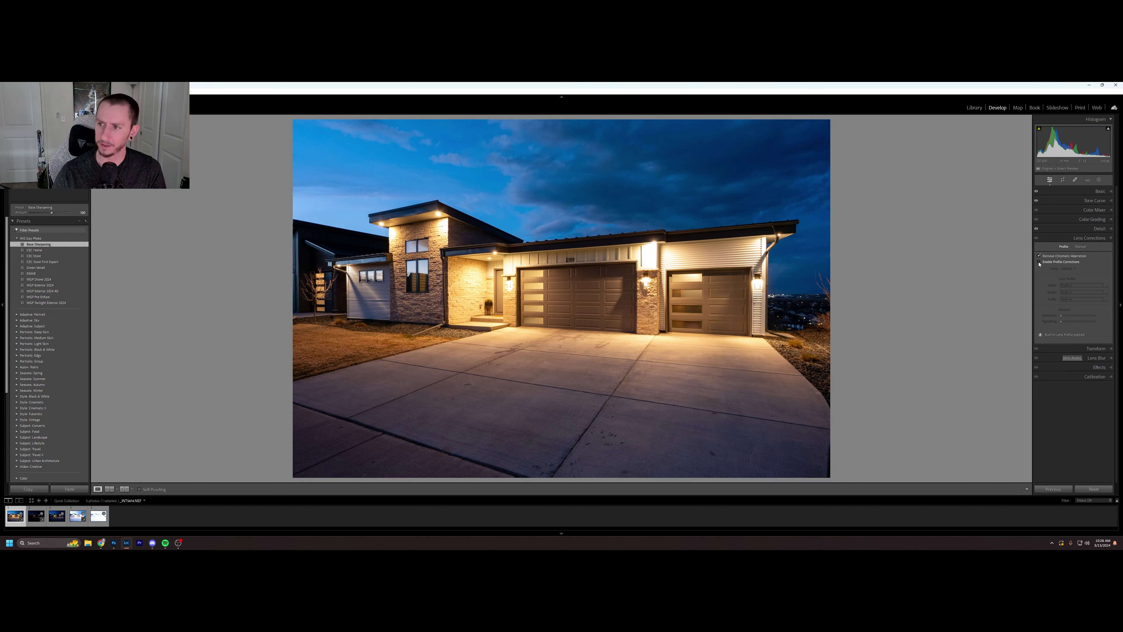
click(1111, 239)
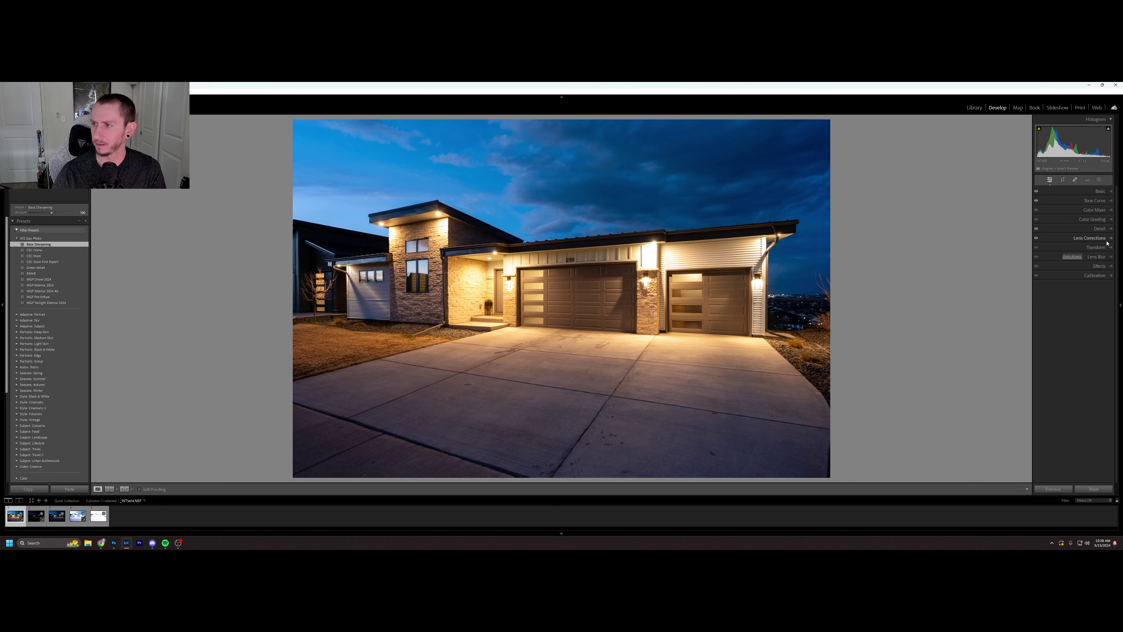
Set the photo's texture to 15 in the basic adjustments.
click(1100, 191)
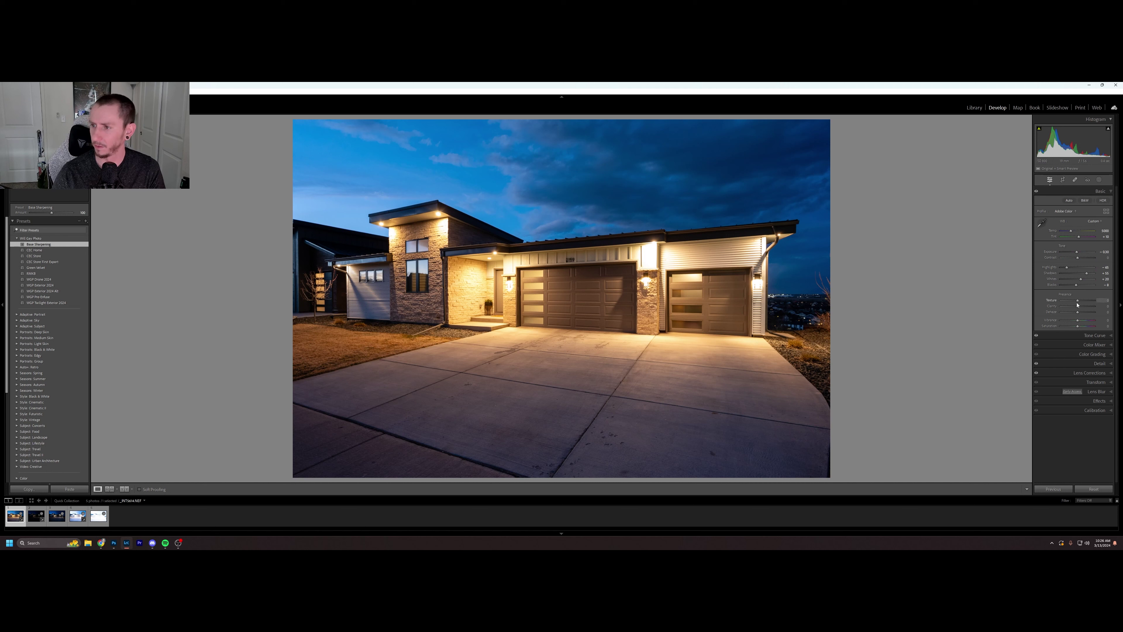
click(1105, 300)
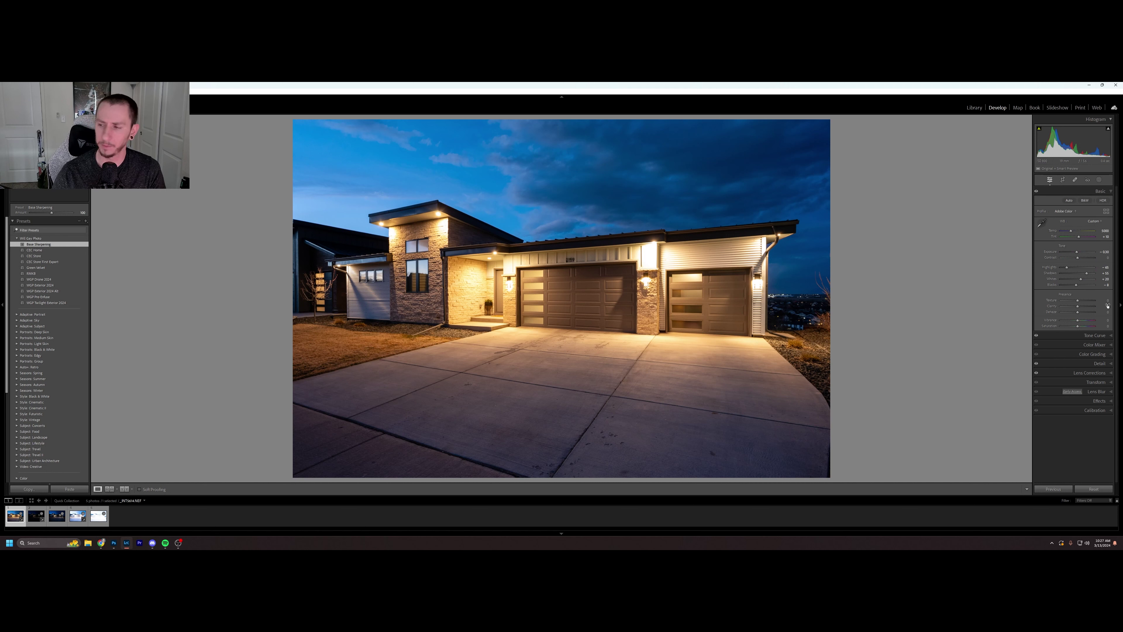
text(15)
key(Return)
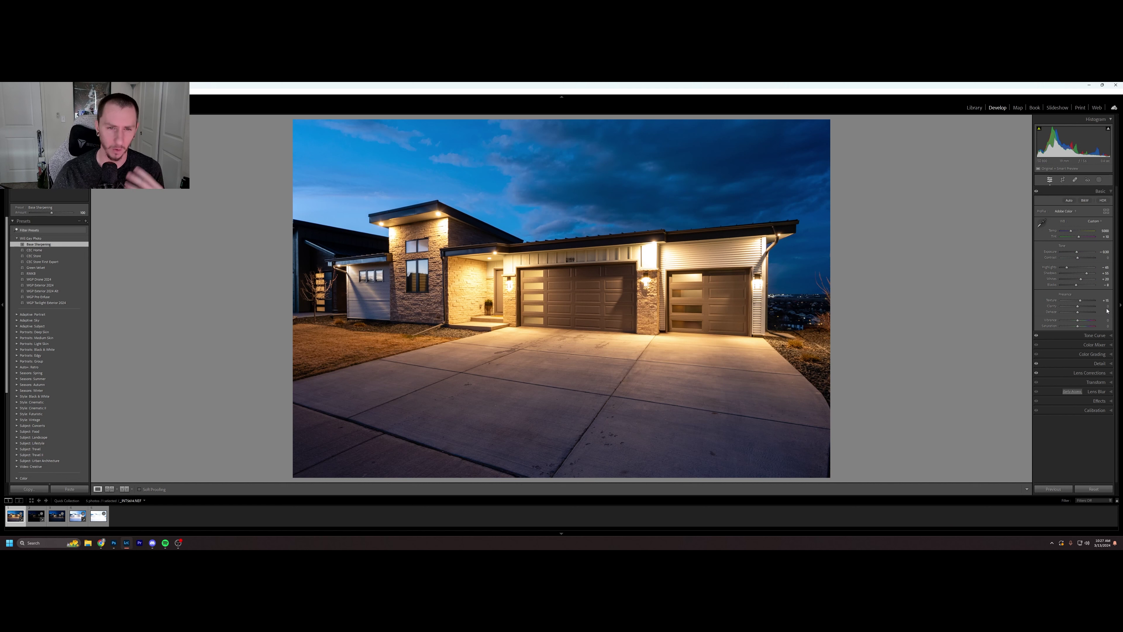
Set the clarity to 15 and raise the dehaze slightly.
click(1108, 307)
text(15)
key(Return)
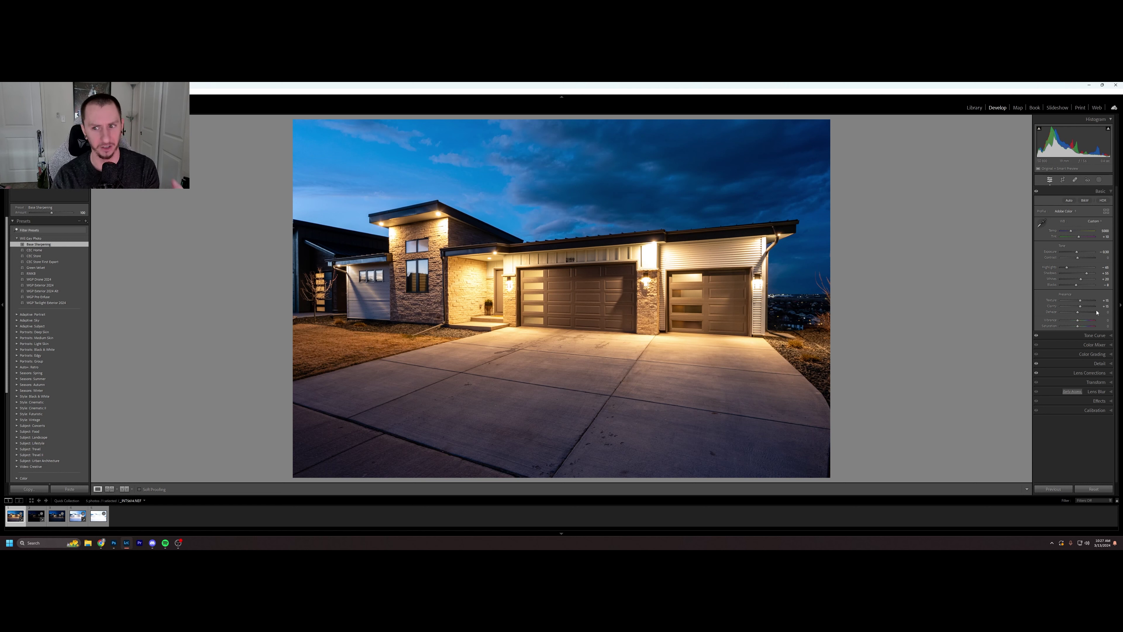
click(1107, 312)
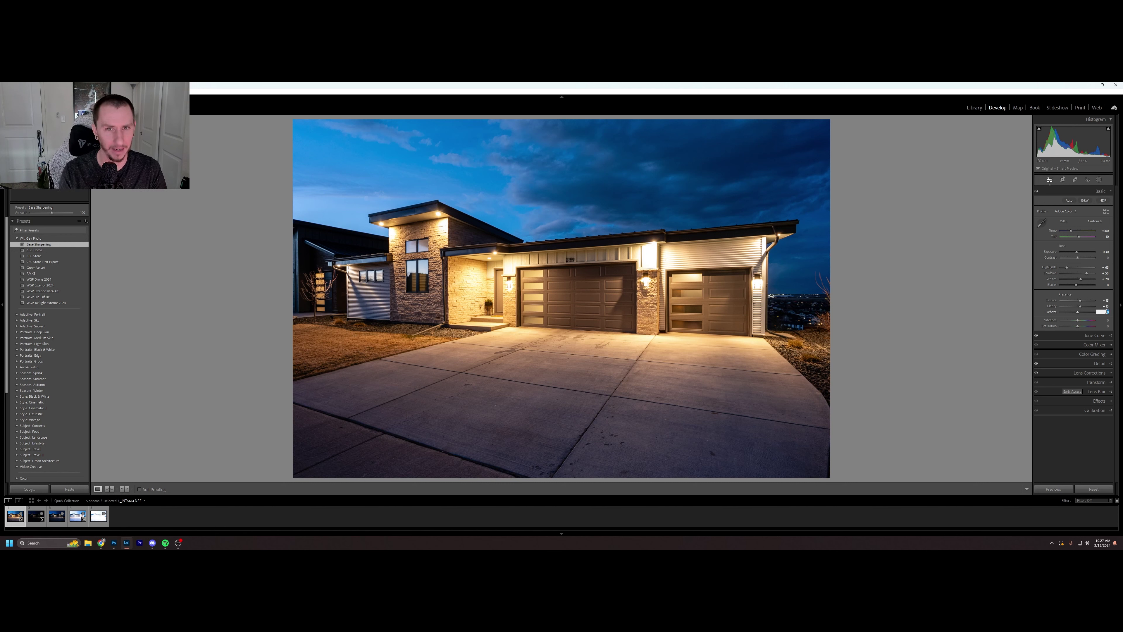
key(Return)
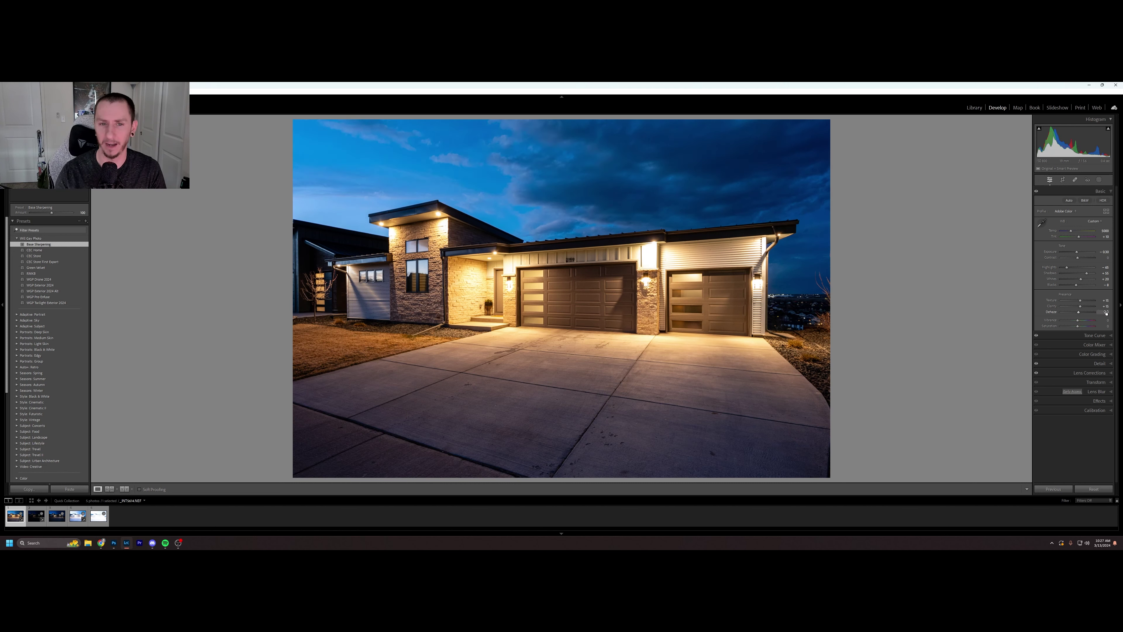
Brighten the photo slightly by setting the exposure to 0.05.
drag(1077, 252, 1078, 254)
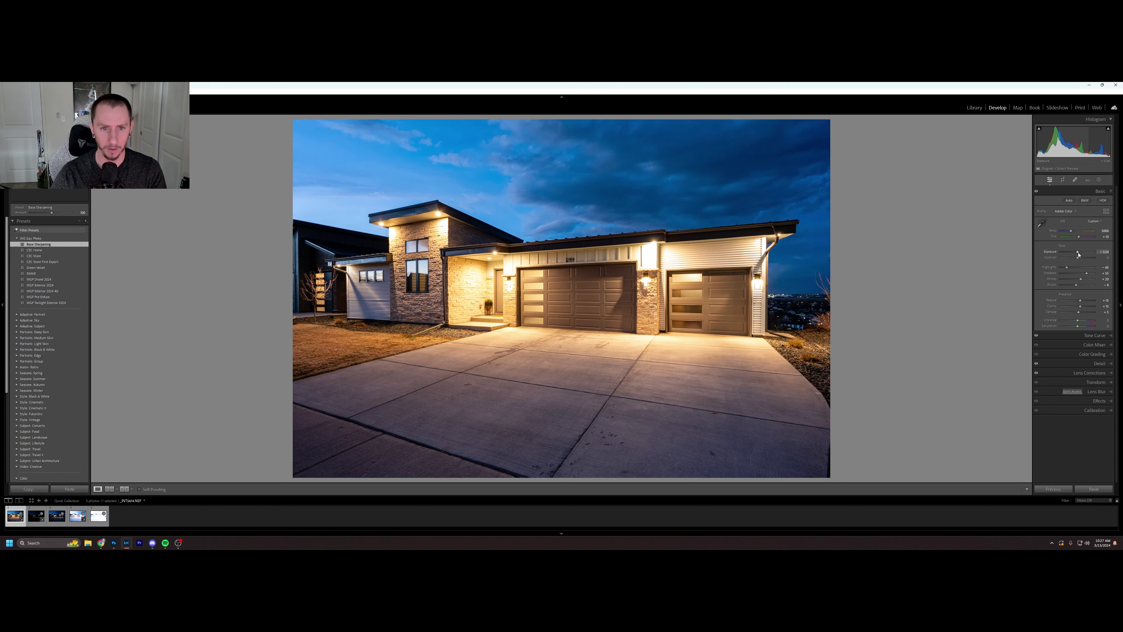
drag(1078, 254, 1079, 254)
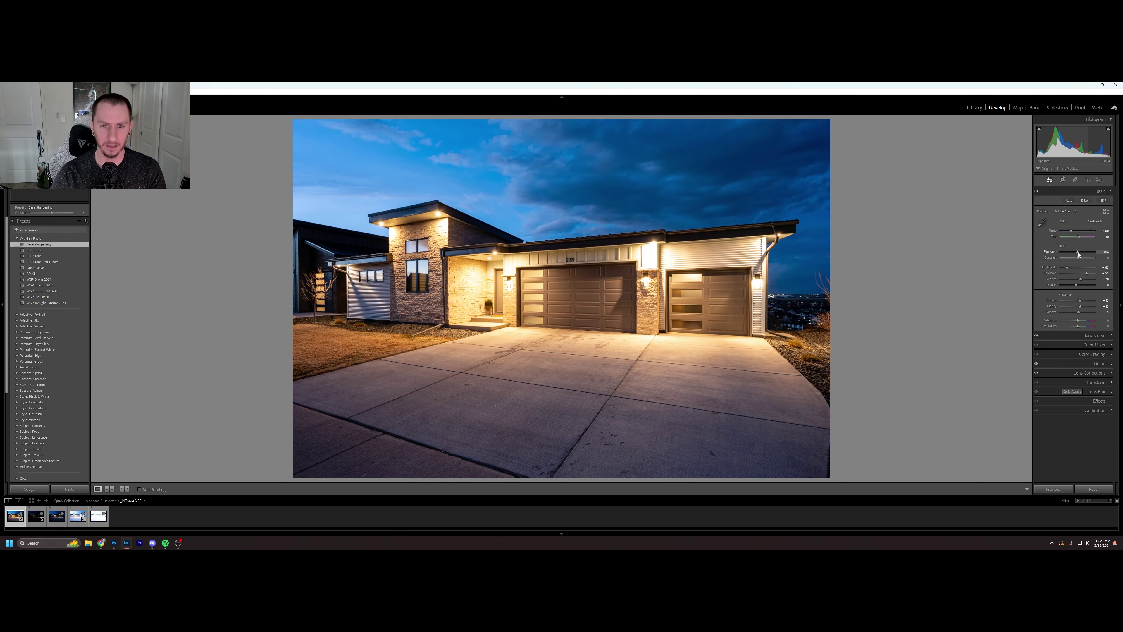
click(1105, 252)
key(BackSpace)
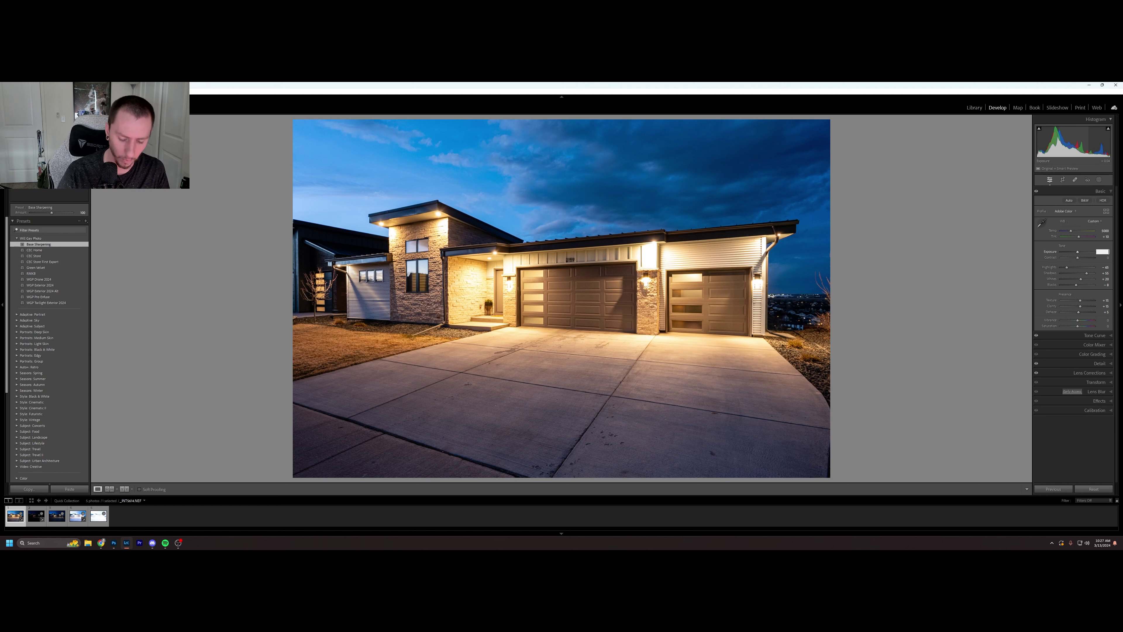
text(0.05)
key(Return)
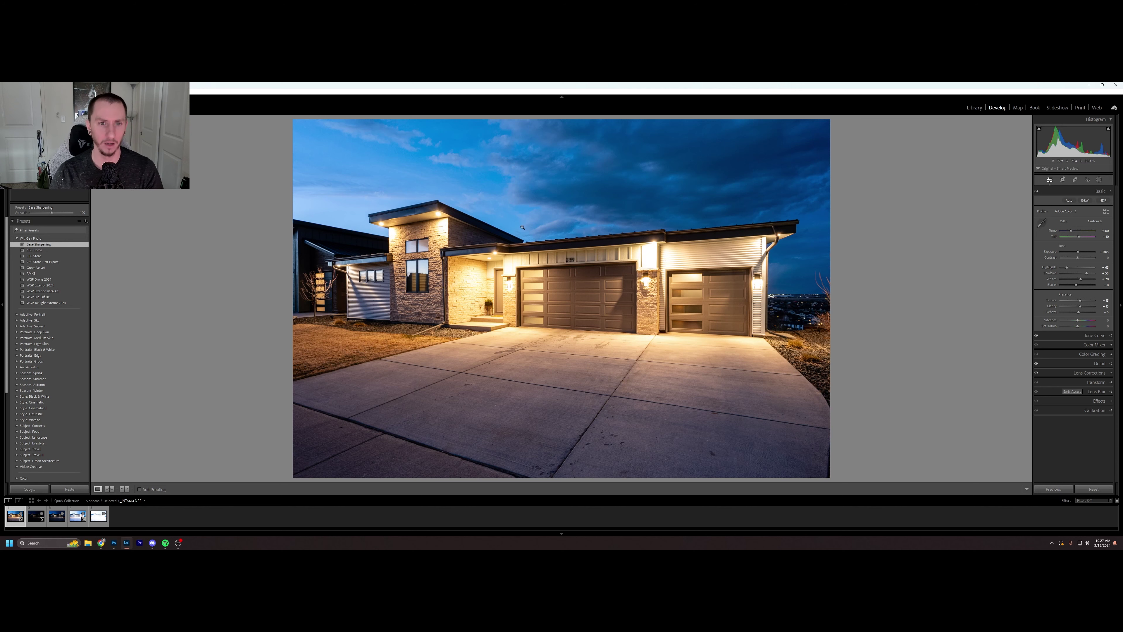
Check the lit stone tower and entry up close, and copy the photo's develop settings with the current selection of adjustments.
click(444, 224)
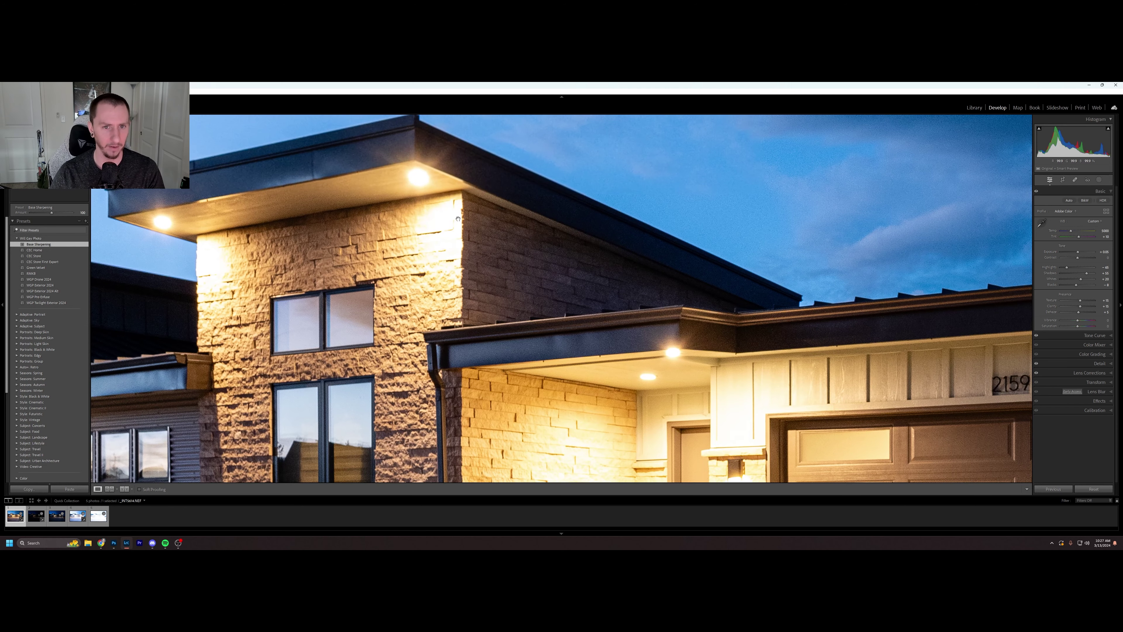
click(590, 396)
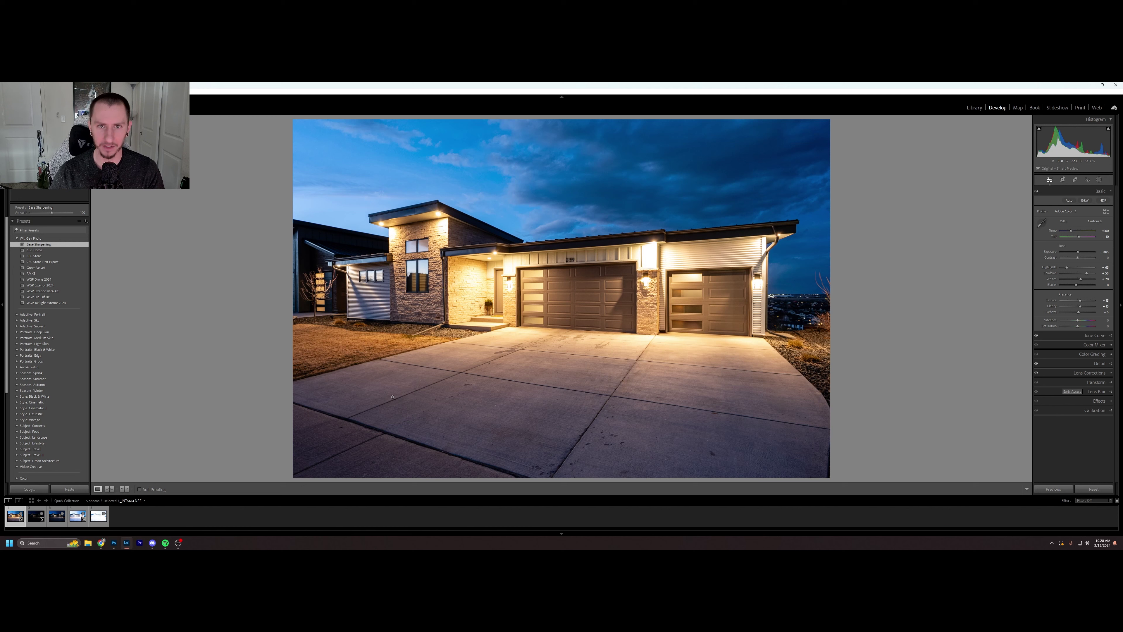
key(ctrl+shift+c)
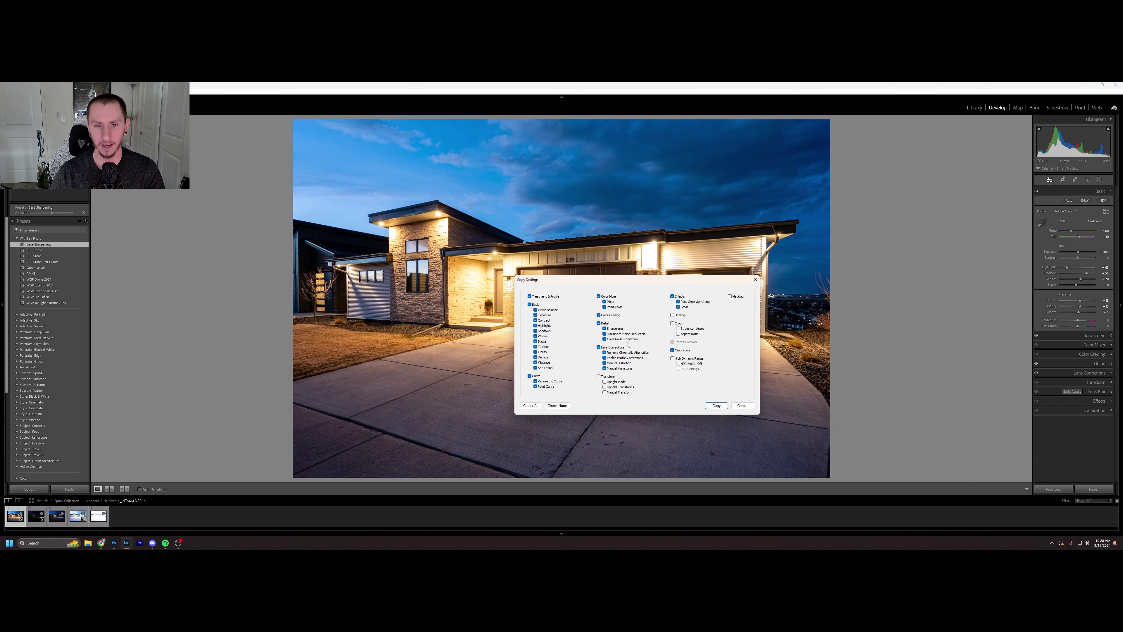
click(716, 406)
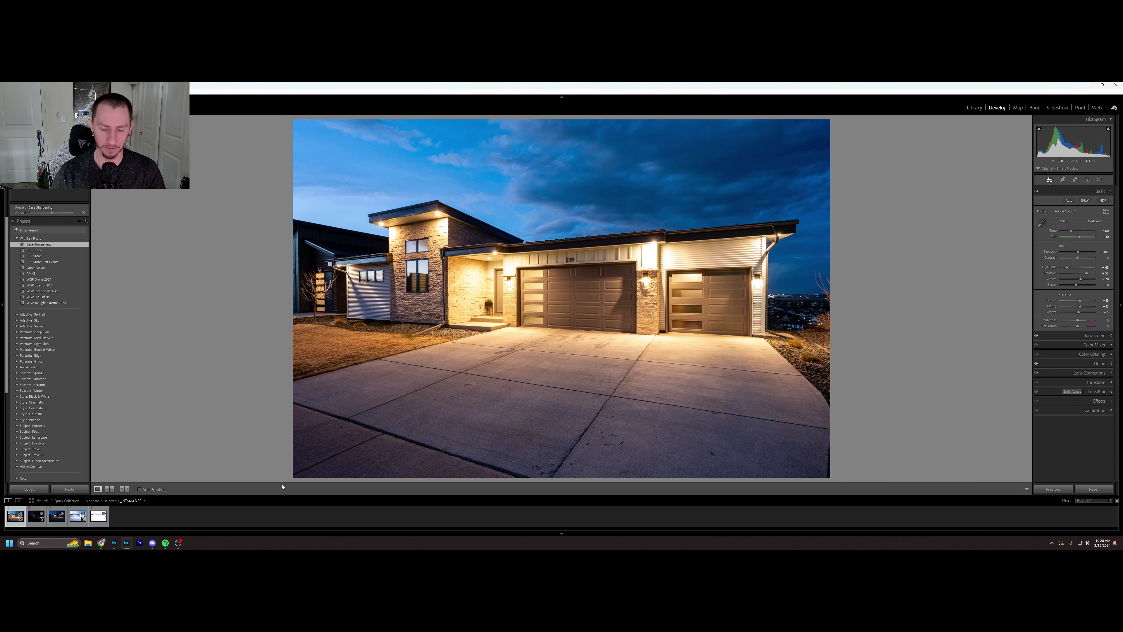
Examine the stone walls and light fixtures up close in the two darker exposures of the house.
click(36, 516)
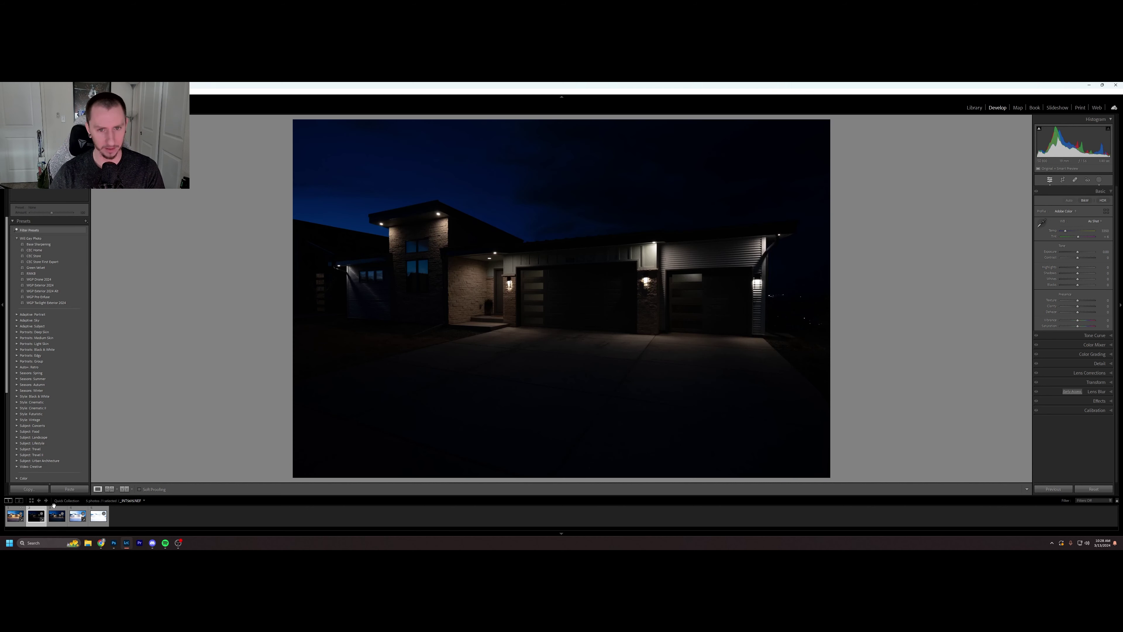
click(439, 229)
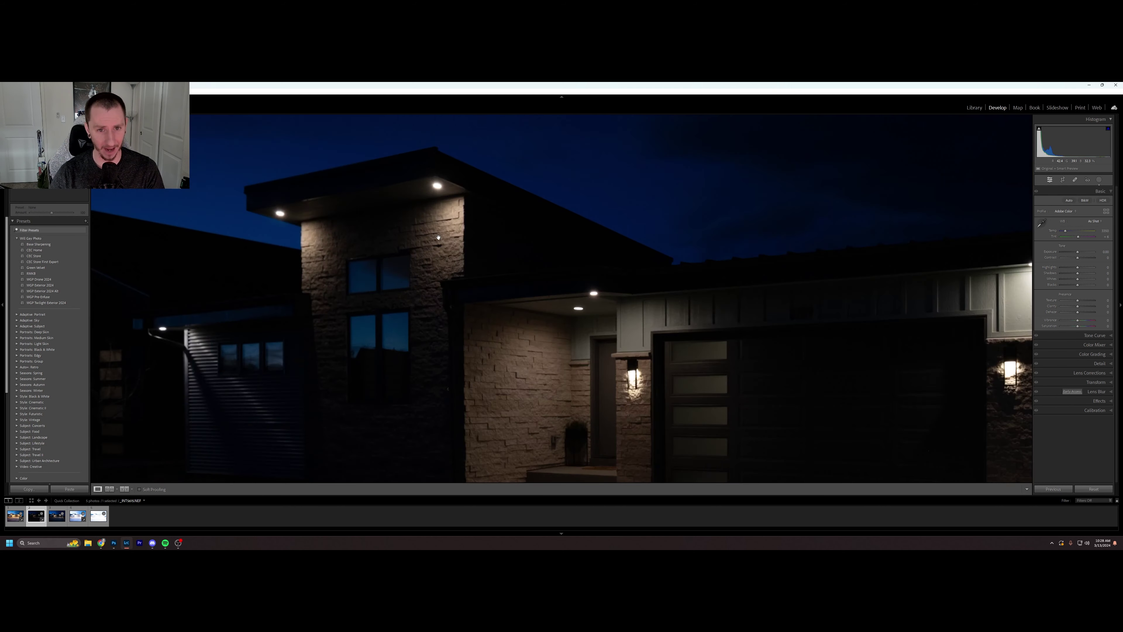
drag(597, 444, 497, 312)
click(498, 325)
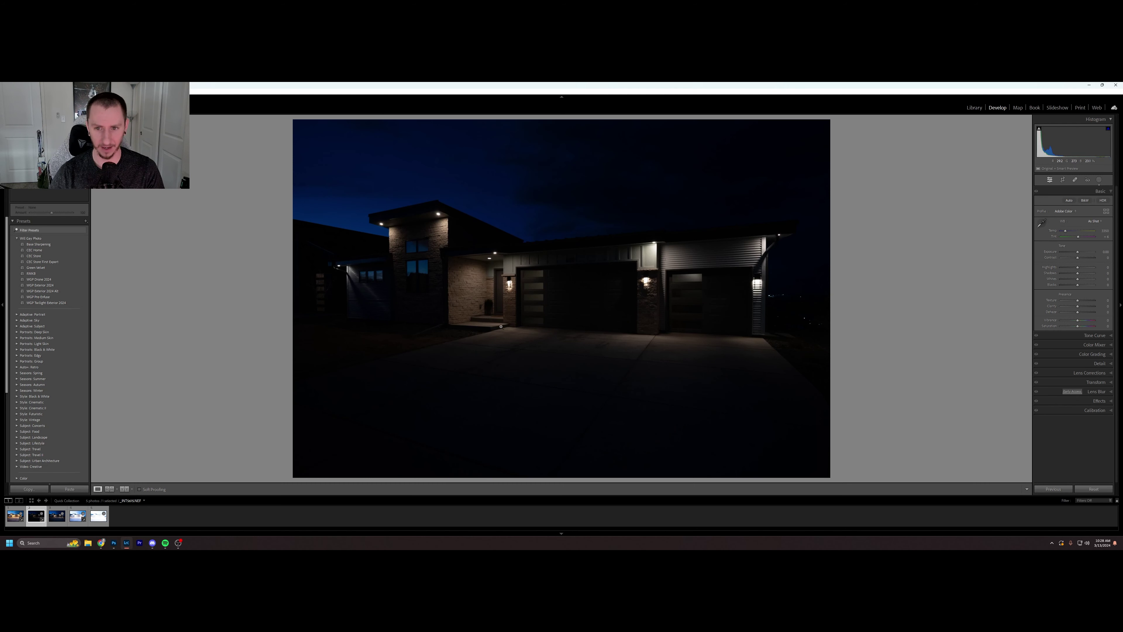
key(Right)
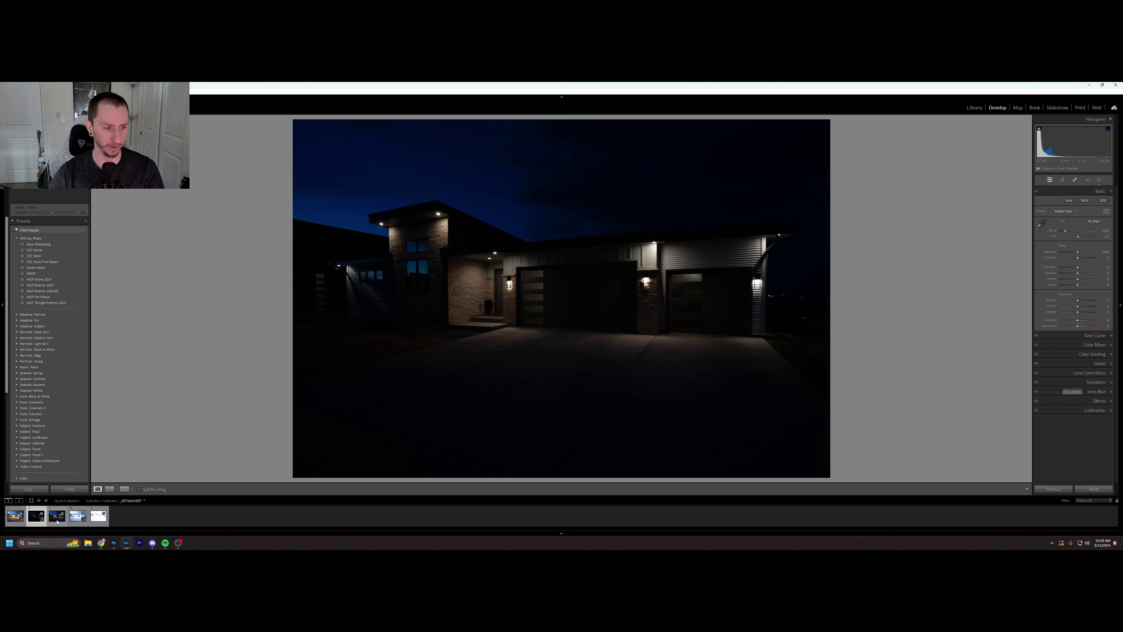
click(443, 228)
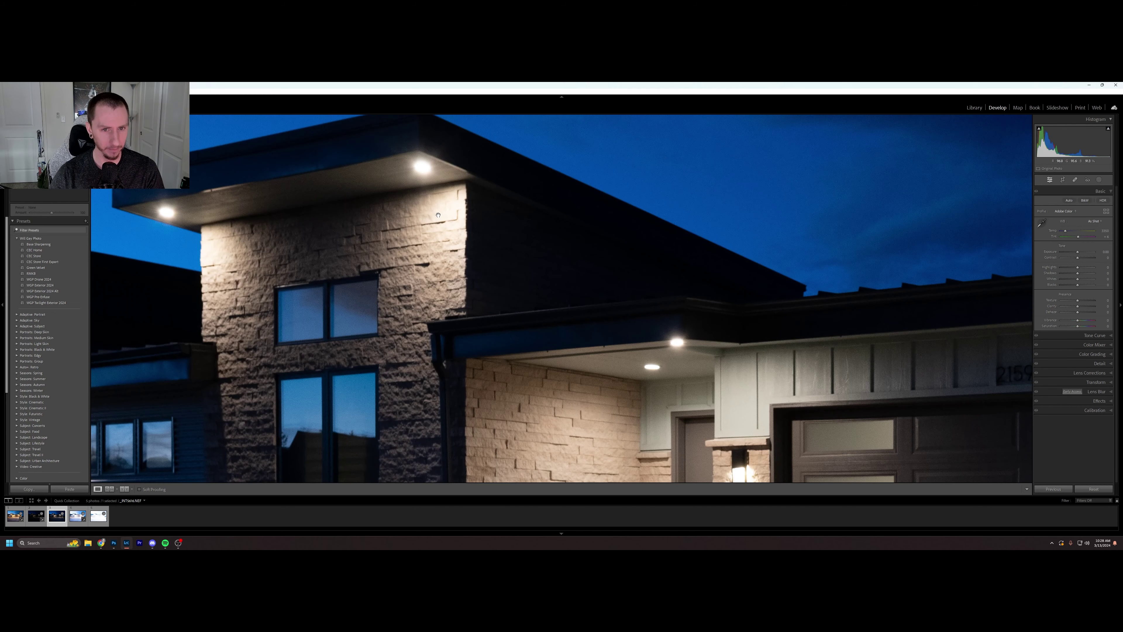
drag(547, 469, 527, 351)
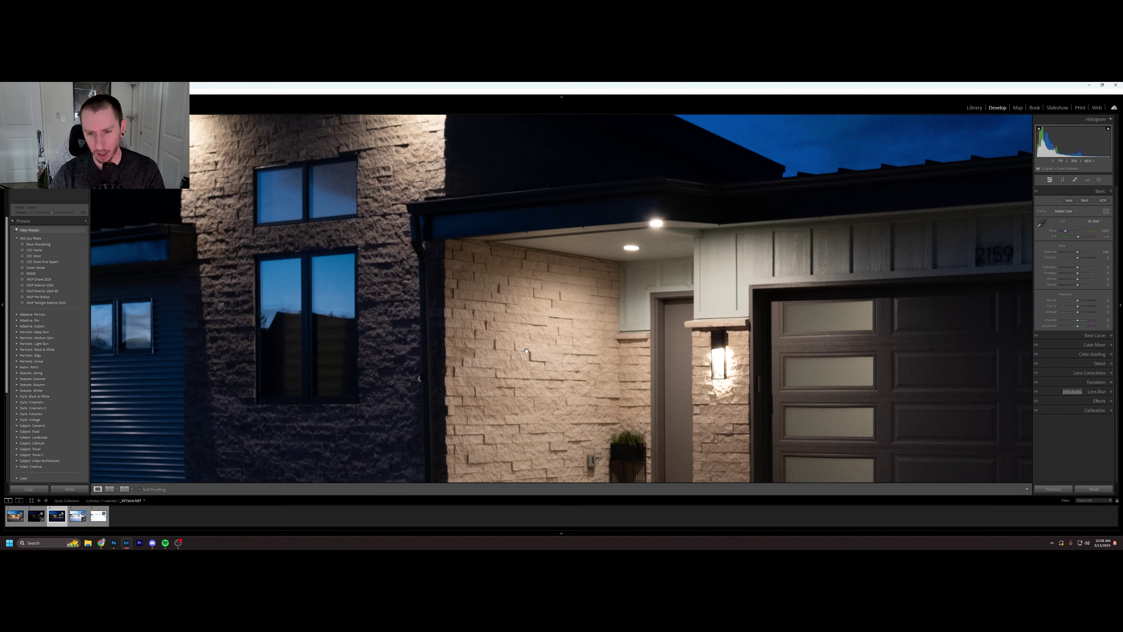
click(527, 351)
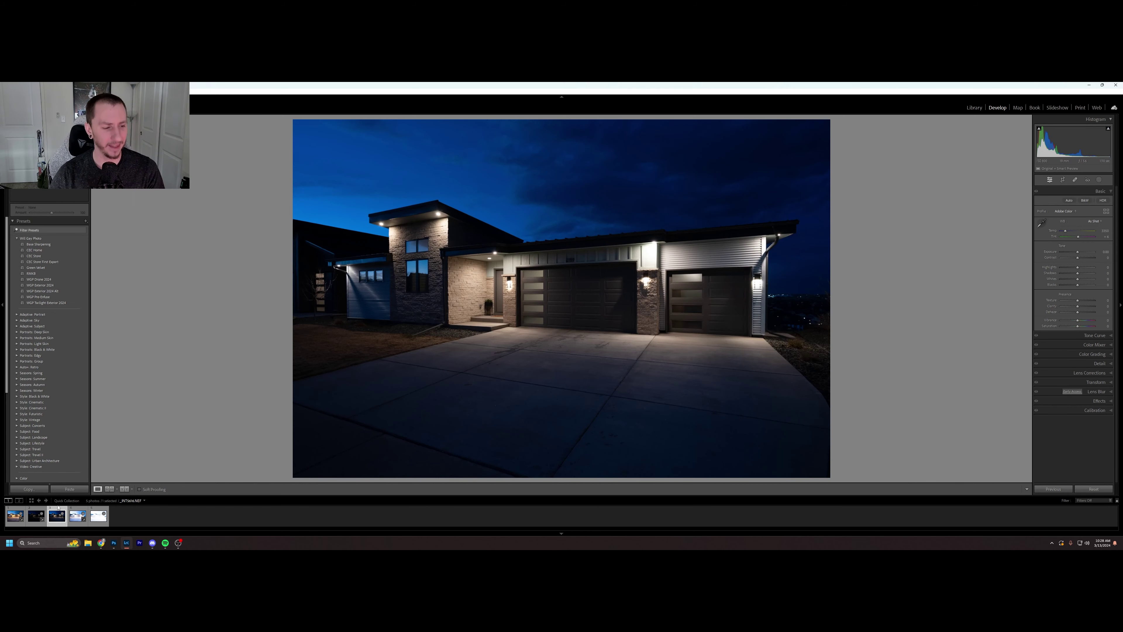
Paste the copied develop settings onto the darkest exposure and raise its exposure slightly.
click(36, 515)
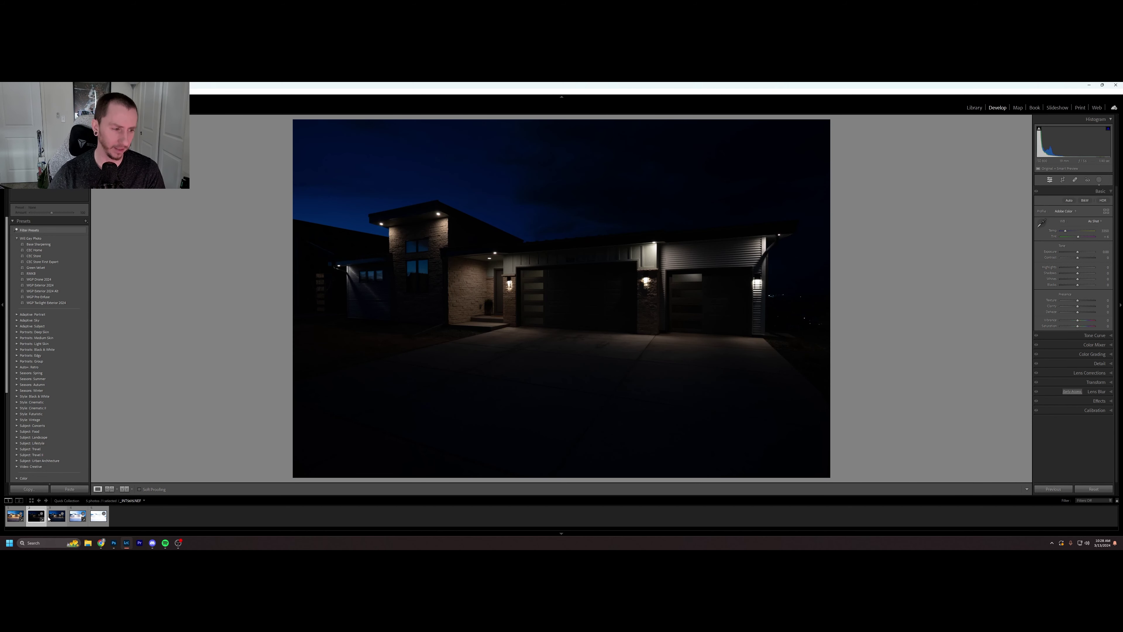
key(ctrl+shift+v)
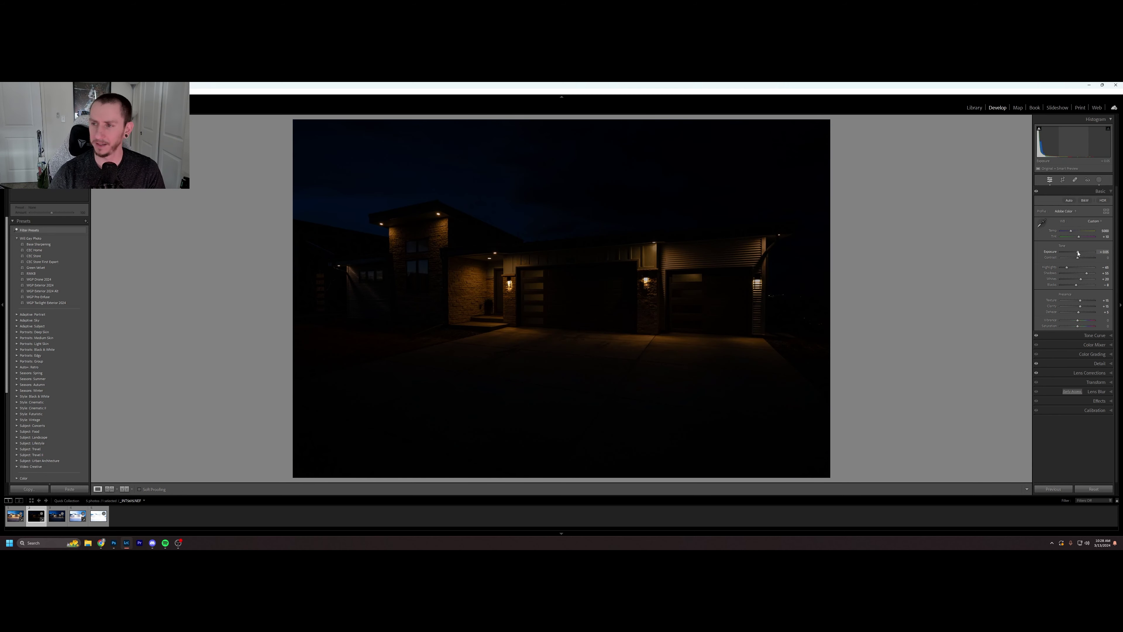
drag(1079, 253, 1080, 253)
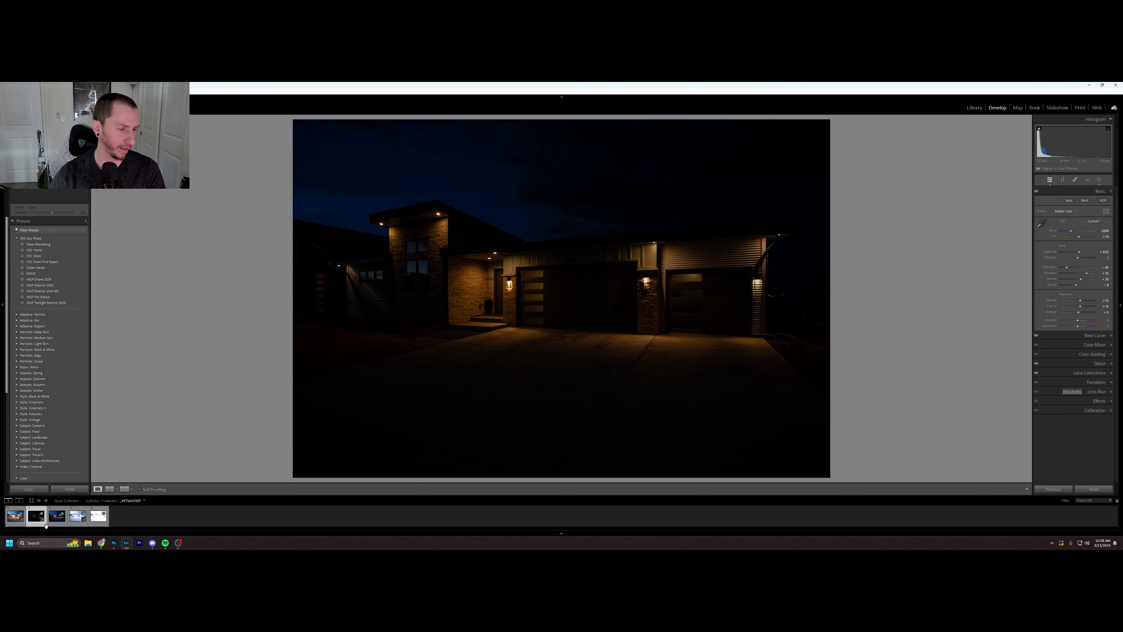
Paste the copied develop settings onto the moderately dark exposure in the third frame and raise its exposure slightly.
click(56, 524)
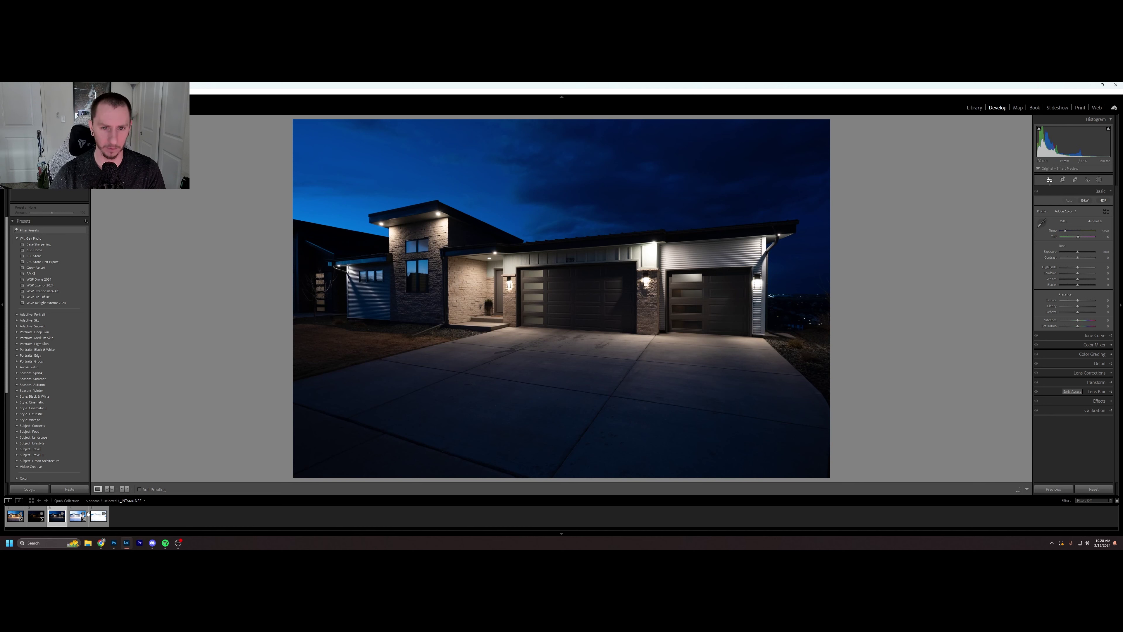
key(ctrl+shift+v)
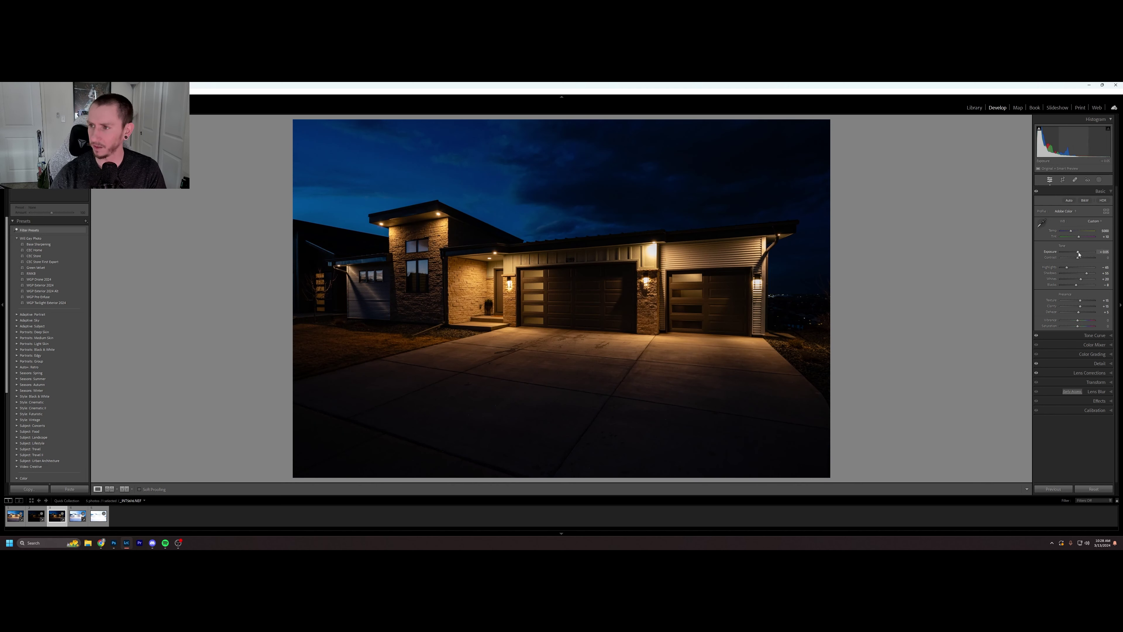
drag(1079, 253, 1080, 253)
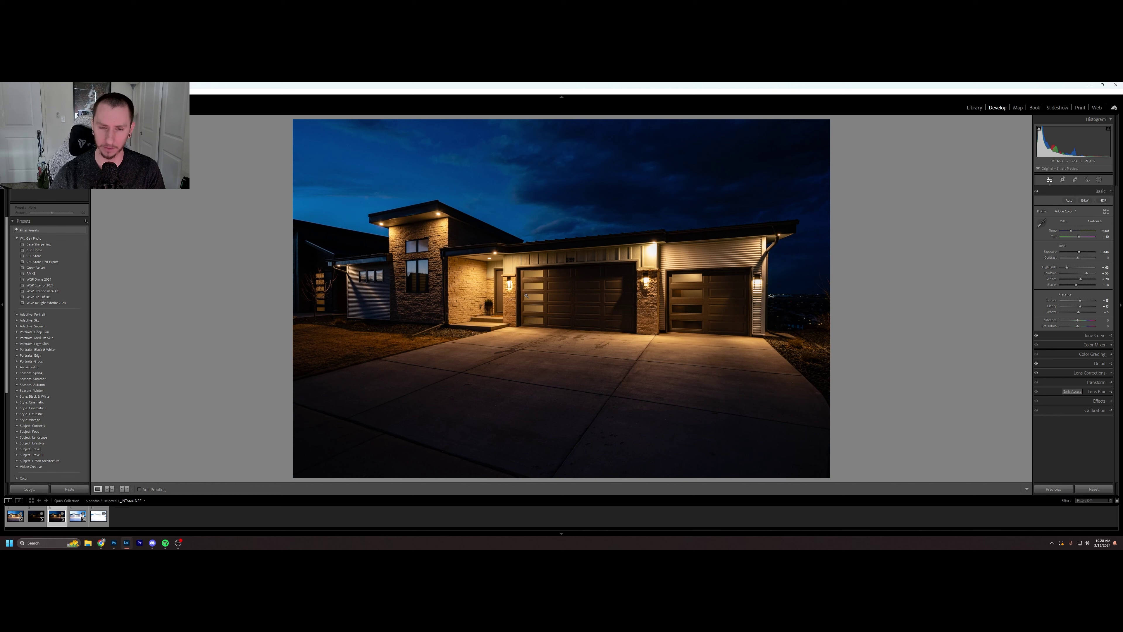
Inspect the stone walls and entry lights of the third frame up close and fine-tune its exposure.
click(469, 283)
drag(478, 302, 498, 336)
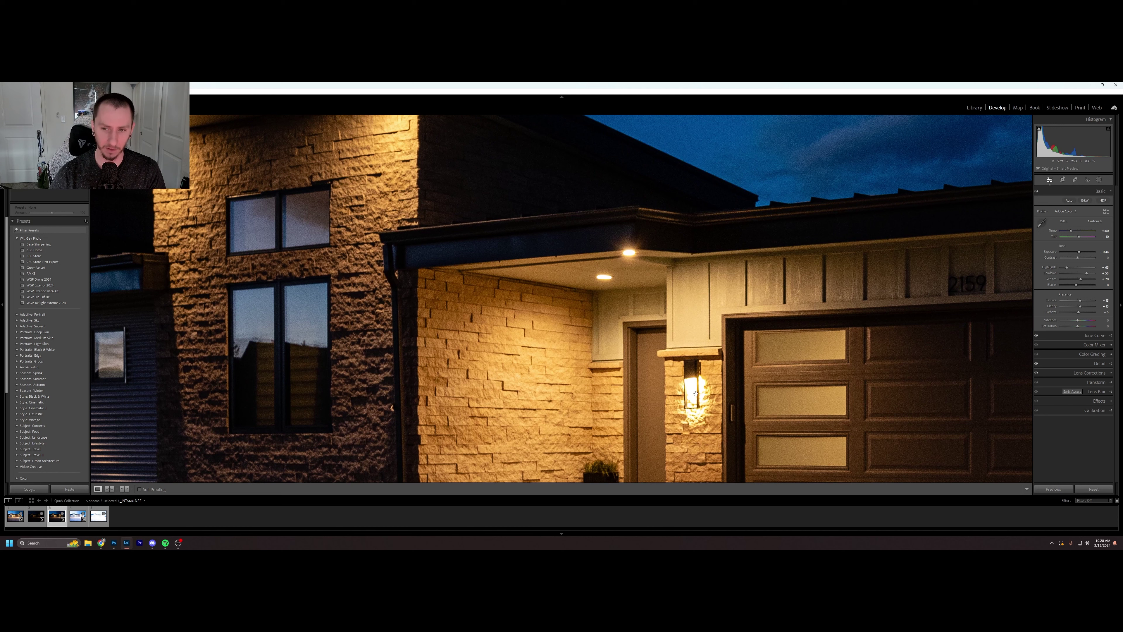
drag(372, 180, 365, 238)
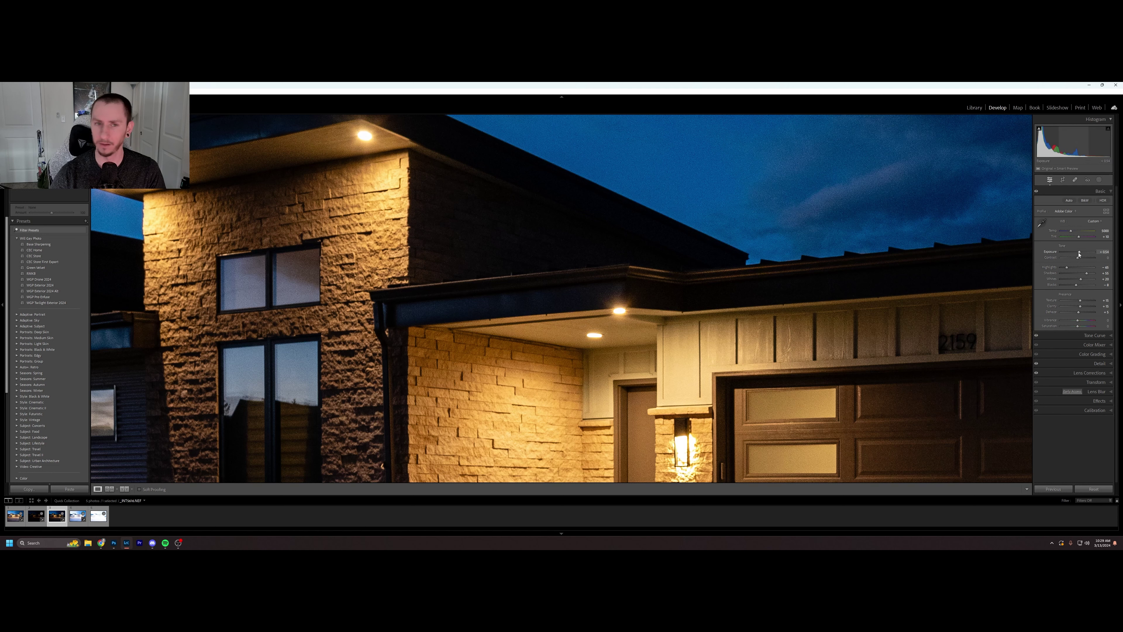
scroll(1079, 254, up, 2)
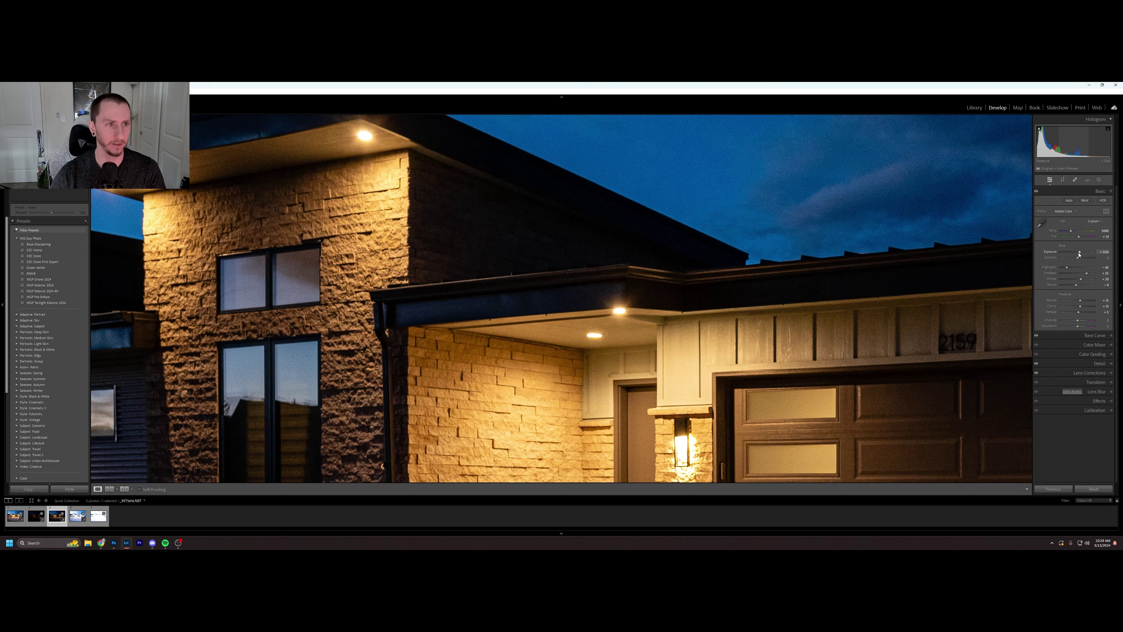
scroll(1079, 254, down, 2)
click(681, 386)
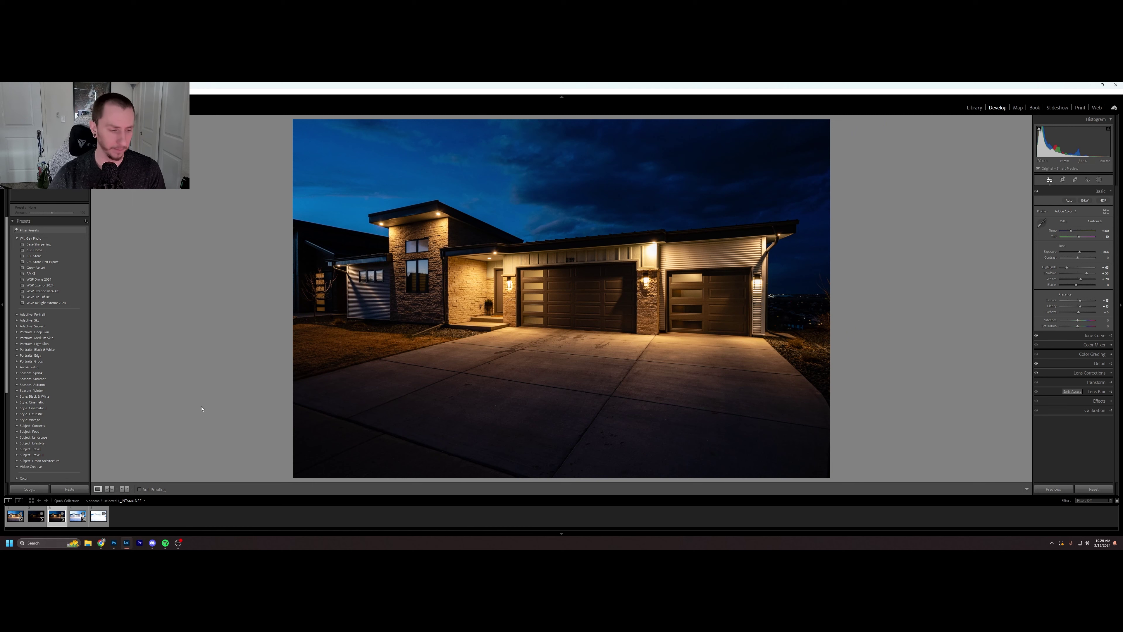
Apply the copied develop settings to the bright exposure in the fourth frame and lower its exposure slightly.
click(78, 516)
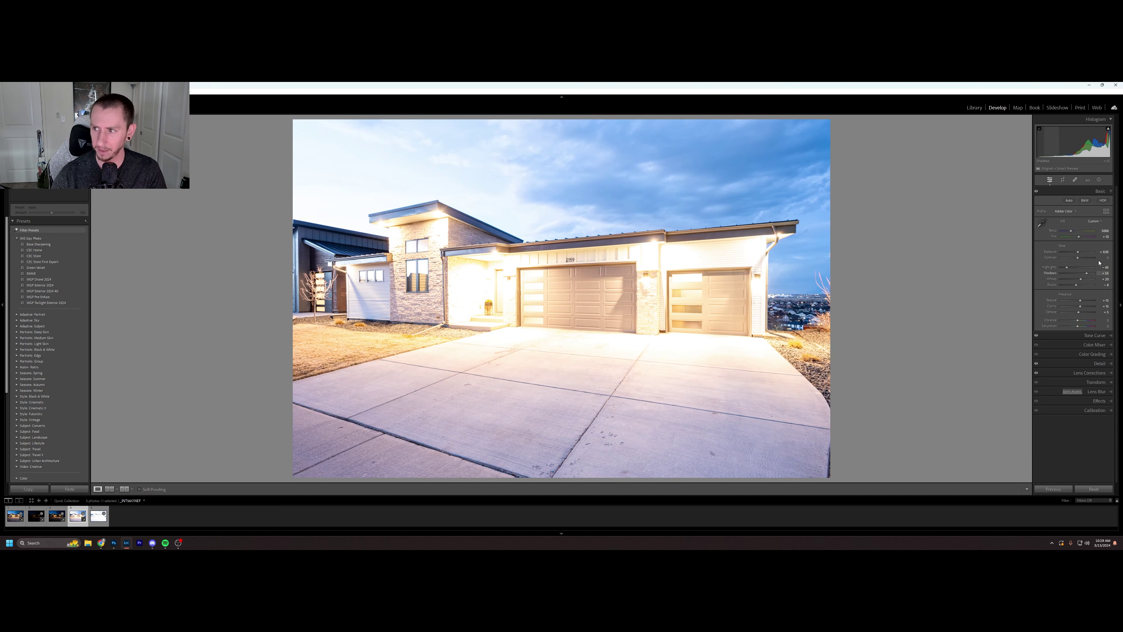
drag(1078, 254, 1077, 254)
drag(1078, 254, 1077, 255)
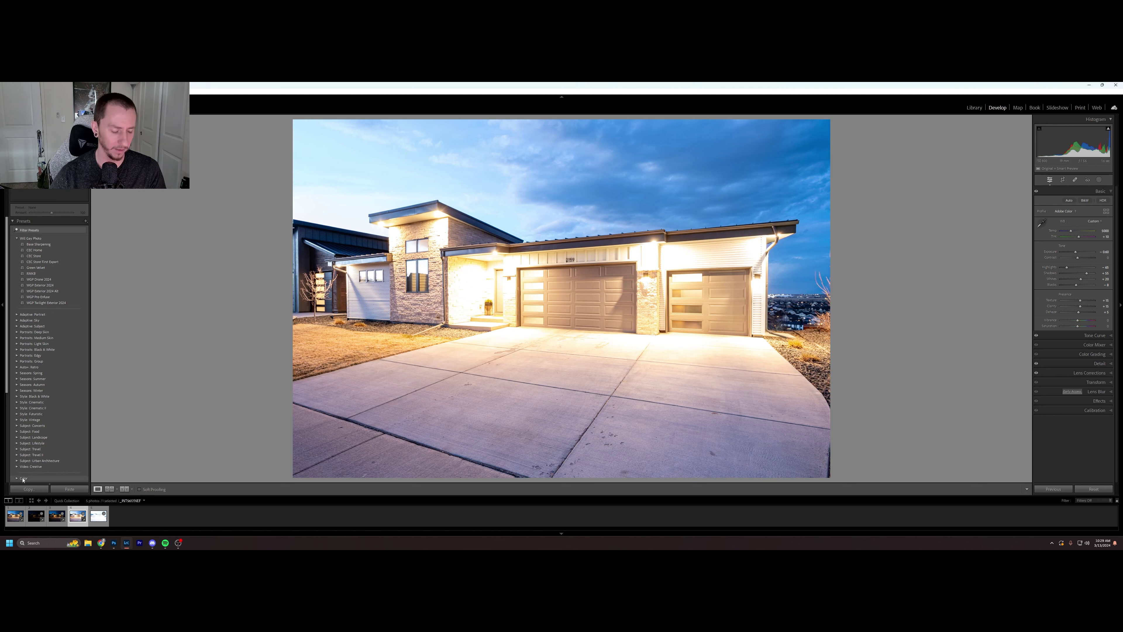
Rate the bracketed exposures one star and select the first, third and fourth frames together for a joint edit.
key(1)
click(56, 523)
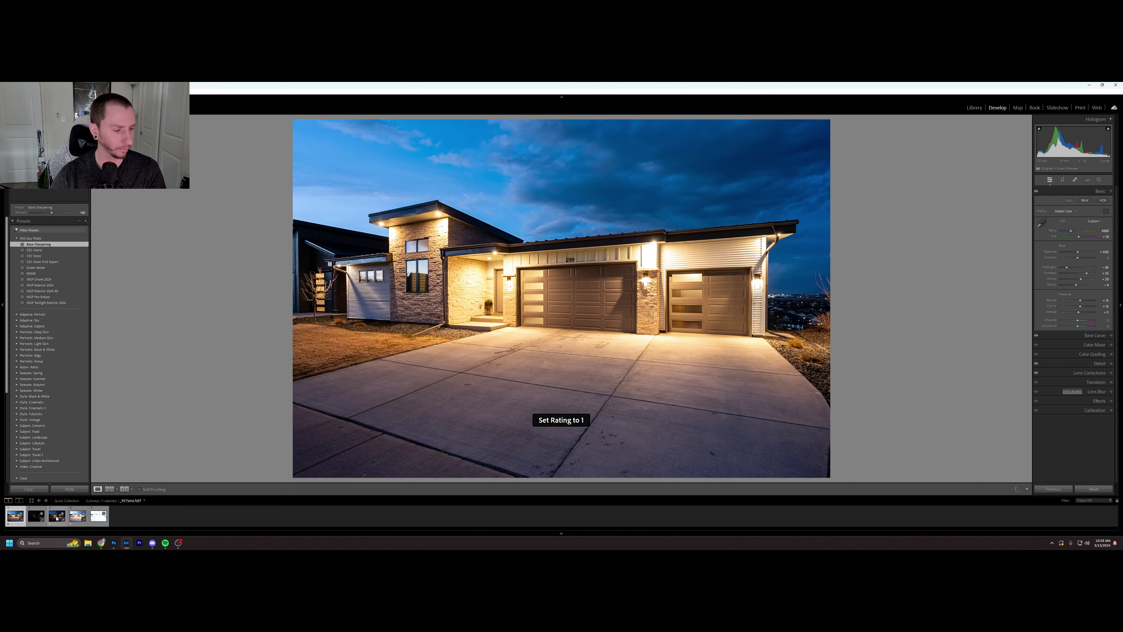
ctrl+click(78, 522)
right_click(79, 523)
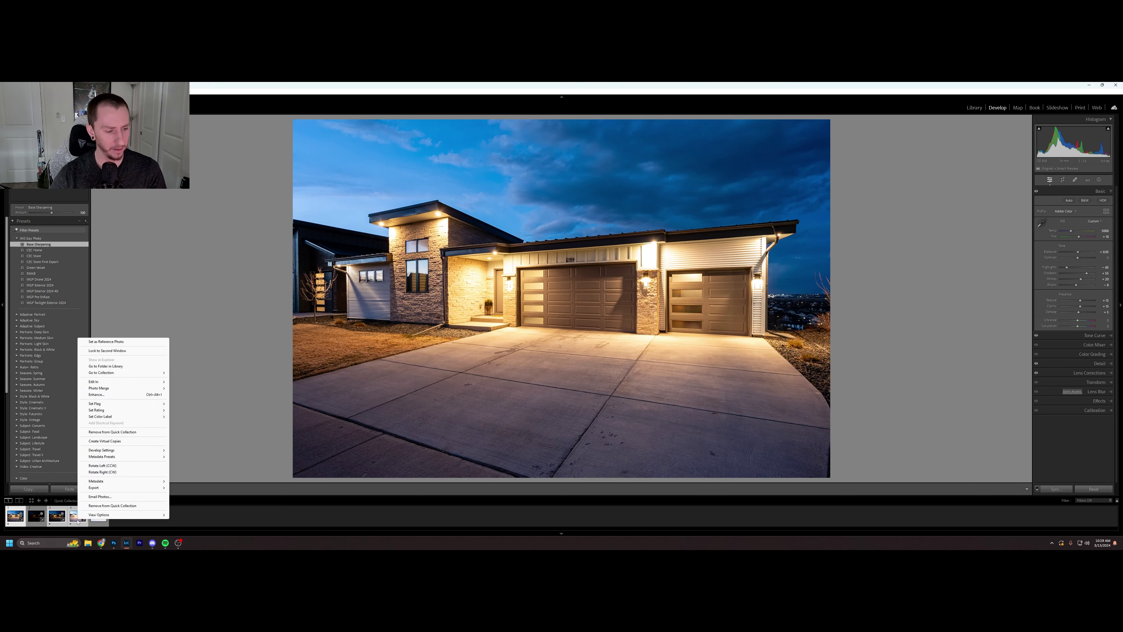
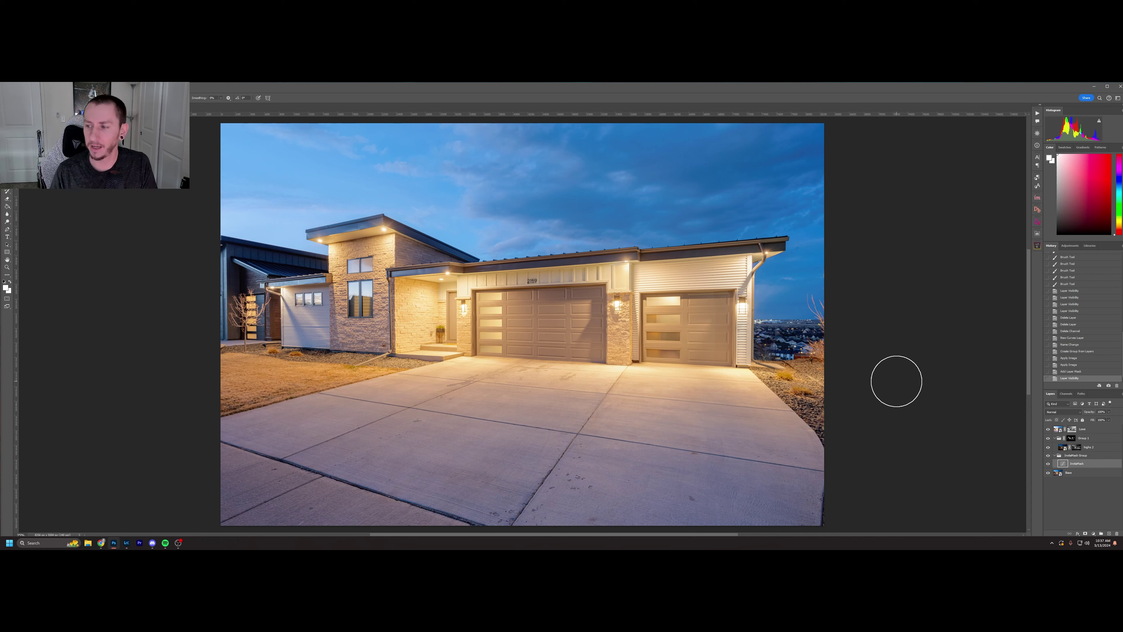
Place the brighter top layer in its own group and add a black mask that hides the group.
click(1094, 430)
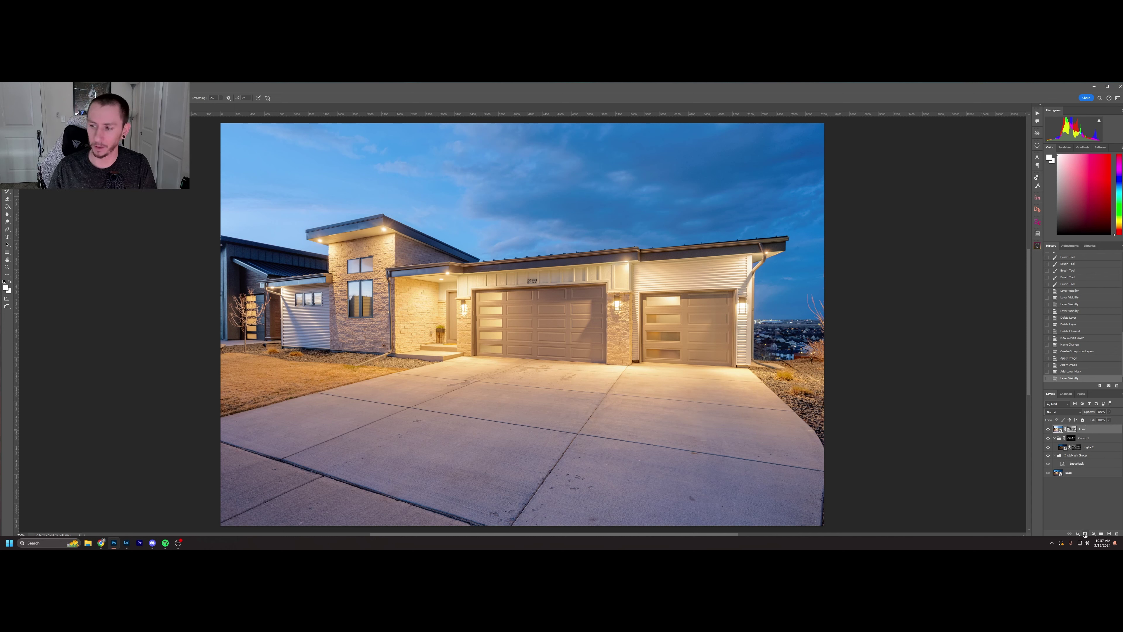
click(1101, 534)
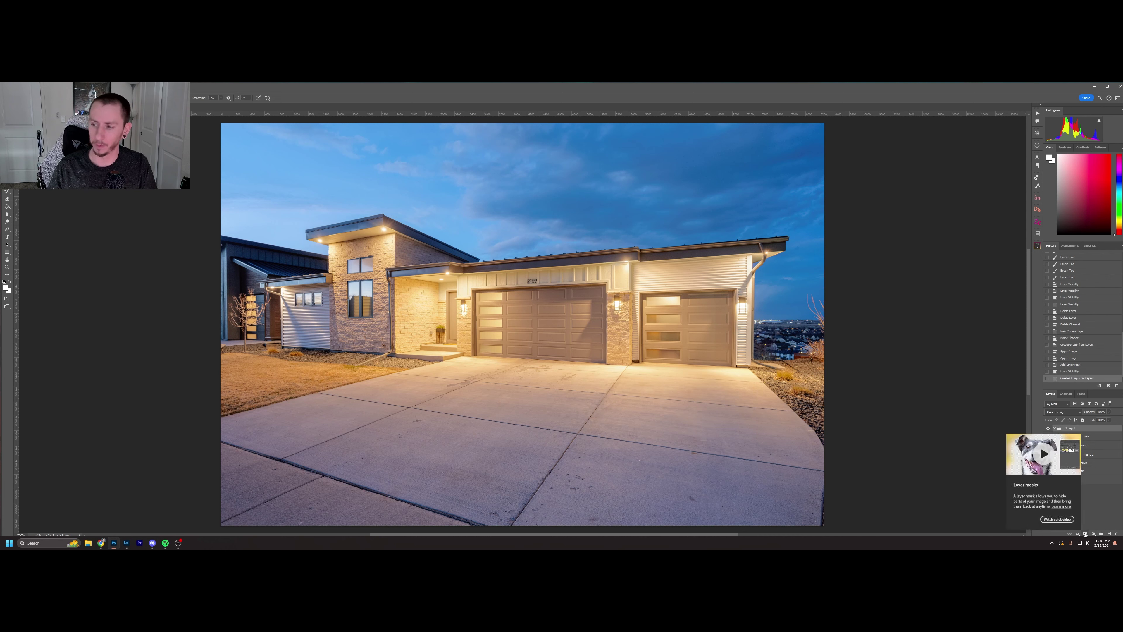
alt+click(1086, 534)
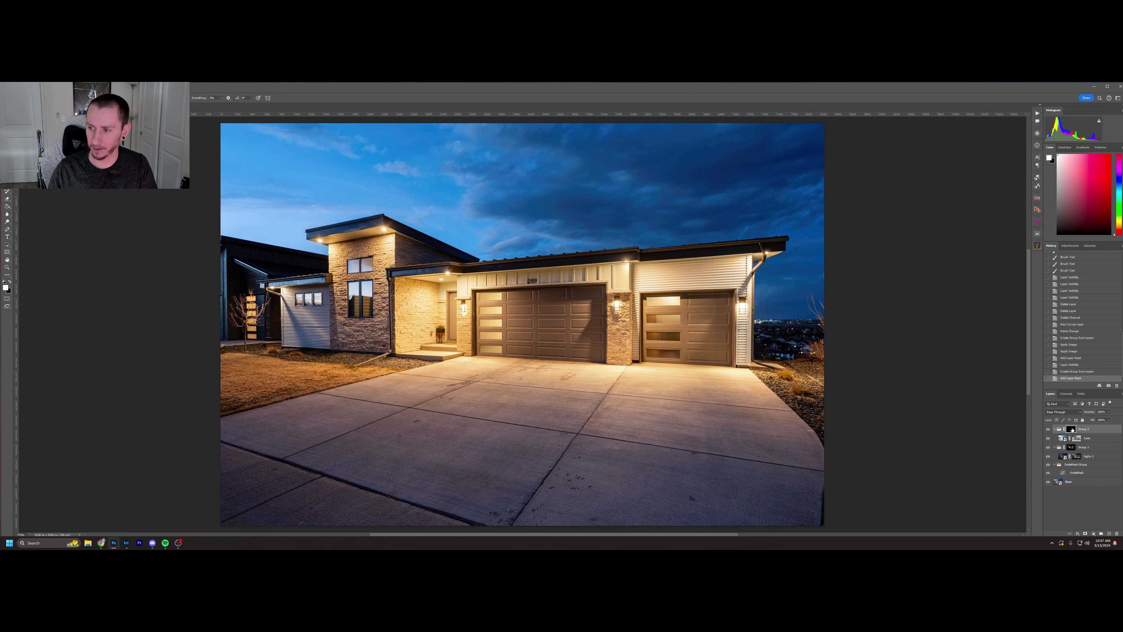
Preview the new group with its mask disabled and its opacity lowered, and restore the mask and full opacity.
right_click(1071, 429)
click(1093, 435)
click(1109, 412)
drag(1109, 419, 1095, 421)
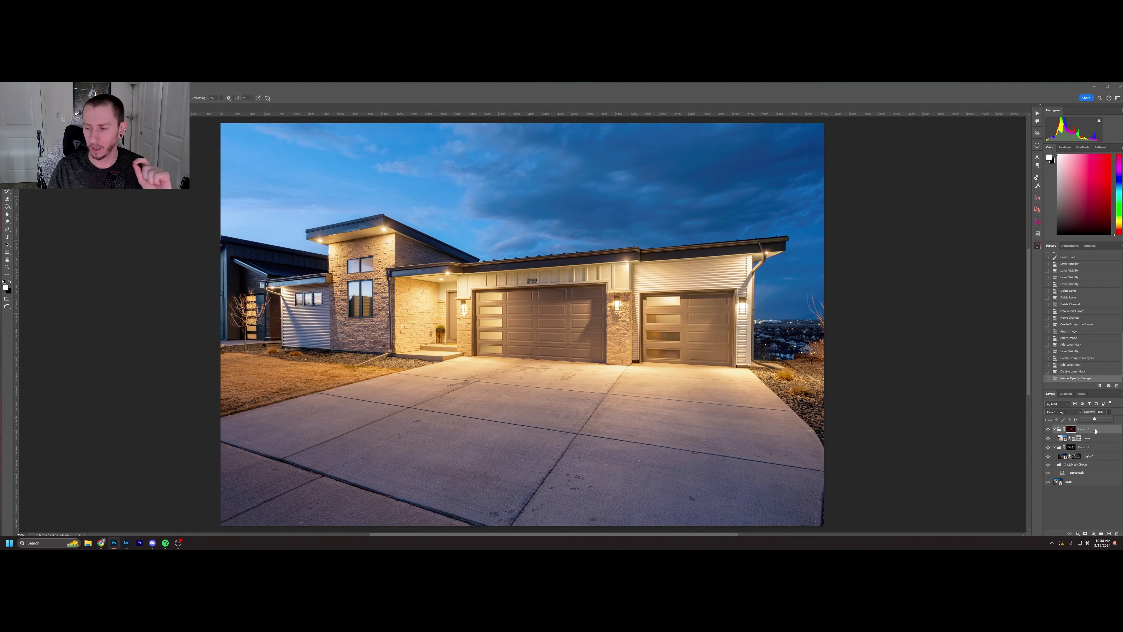
shift+click(1074, 430)
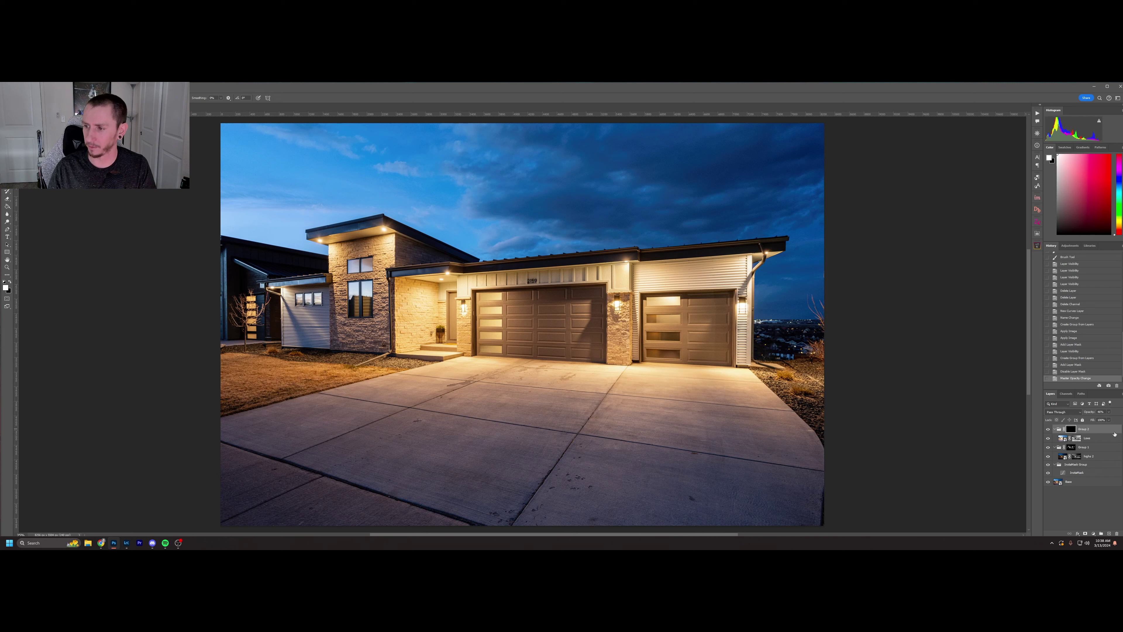
click(1109, 412)
drag(1104, 419, 1121, 420)
Paint white on the top group's mask over the entry roof, garage fascia, garage doors and stone pillar to brighten them.
click(1078, 431)
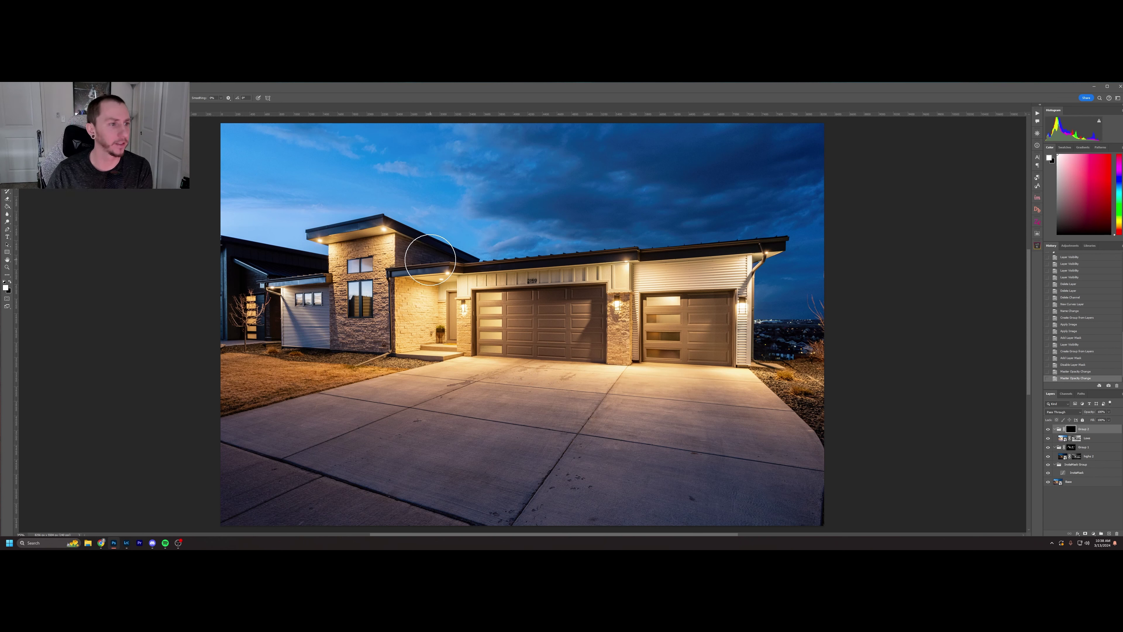
drag(425, 254, 441, 257)
mouse_move(438, 256)
mouse_down()
mouse_move(415, 250)
mouse_move(431, 270)
mouse_up()
drag(510, 269, 557, 275)
mouse_move(574, 274)
mouse_down()
mouse_move(680, 257)
mouse_move(629, 257)
mouse_up()
mouse_move(760, 252)
mouse_down()
mouse_move(715, 333)
mouse_move(702, 327)
mouse_move(711, 295)
mouse_move(701, 295)
mouse_up()
drag(702, 295, 727, 295)
mouse_move(618, 305)
mouse_down()
mouse_move(589, 316)
mouse_move(553, 296)
mouse_move(583, 286)
mouse_up()
drag(588, 373, 607, 358)
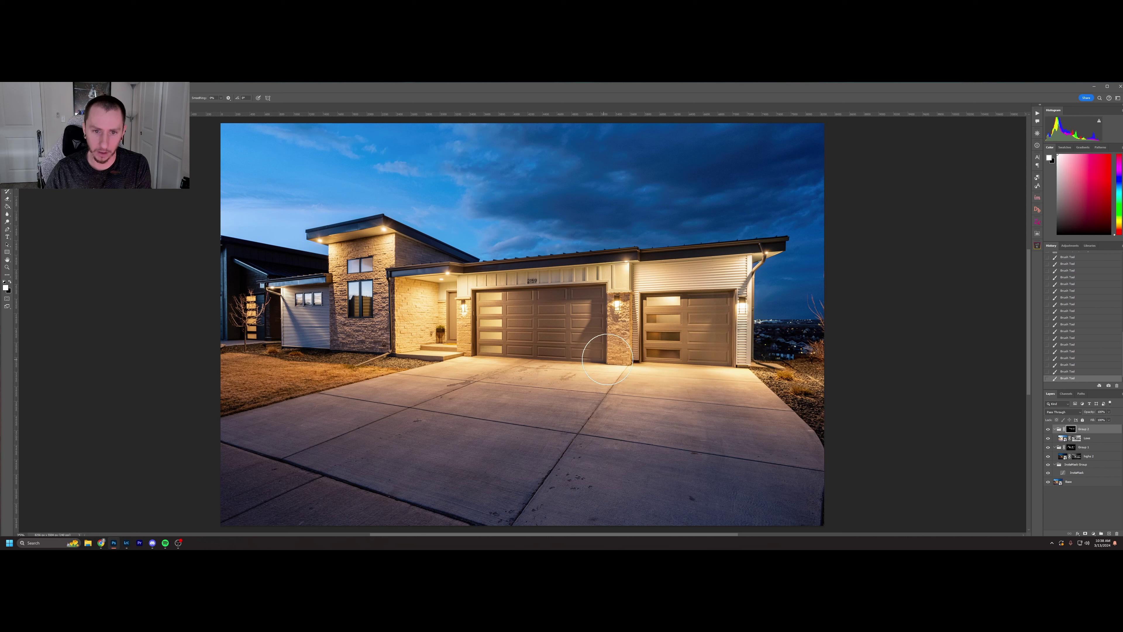
Continue painting the top group's mask with a resized brush around the stone tower and the white side wing.
key(bracketleft)
key(bracketleft)
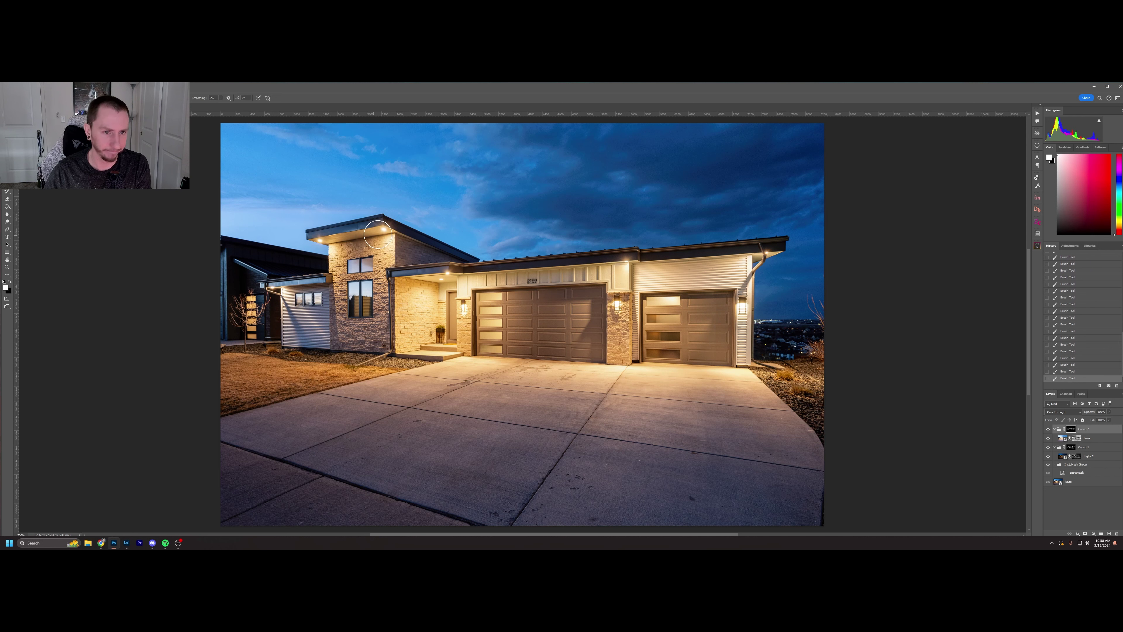
key(bracketright)
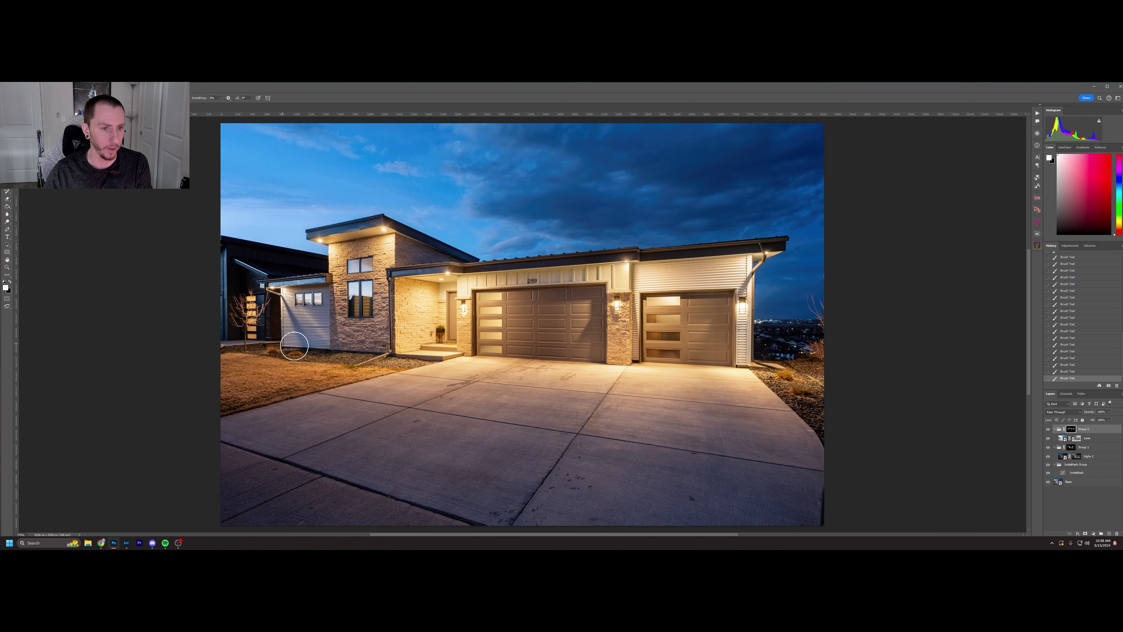
key(bracketright)
key(bracketright)
Compare the image with and without the top group by switching its visibility off and on.
click(1048, 429)
click(1048, 429)
click(1048, 429)
click(1049, 430)
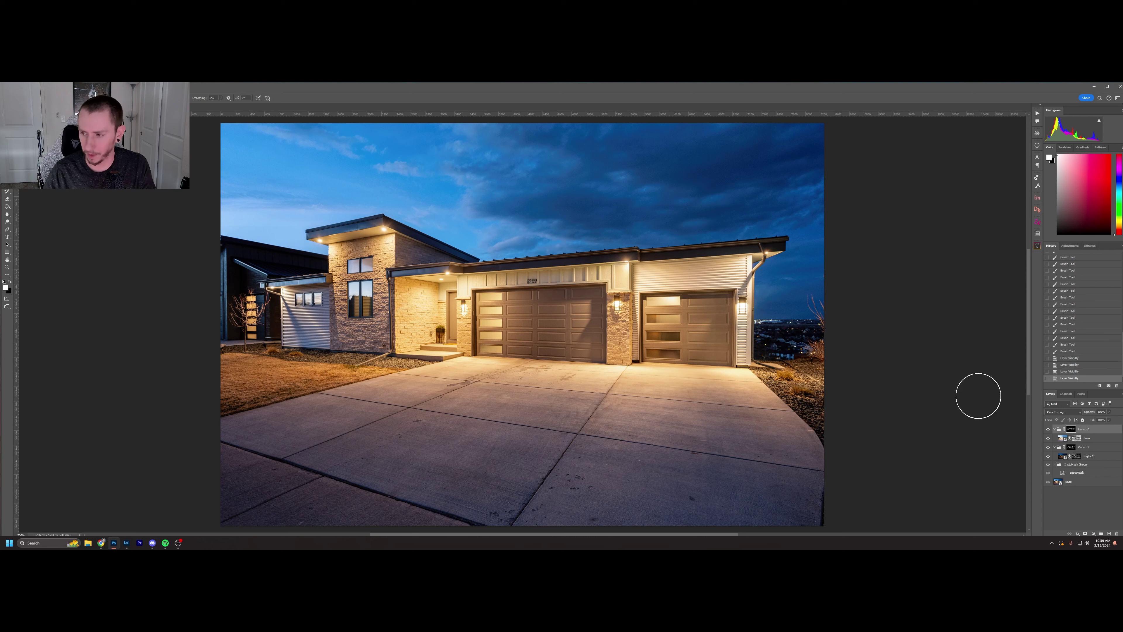
click(1048, 491)
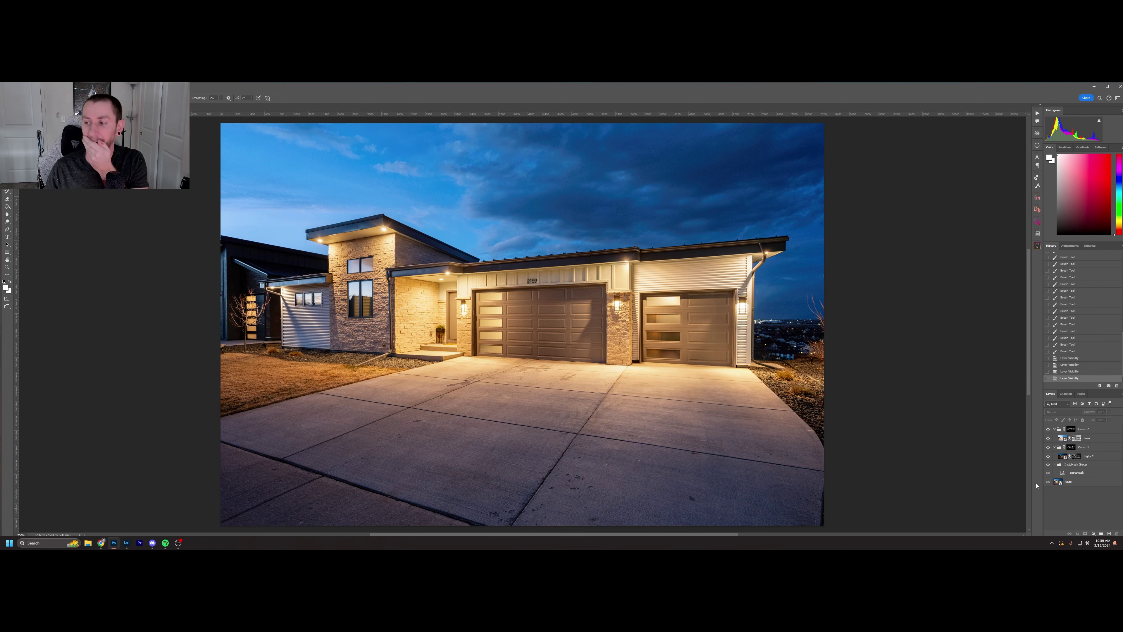
Collapse the two exposure groups and delete the leftover mask group above the base layer.
click(1055, 430)
click(1055, 438)
click(1061, 447)
key(Delete)
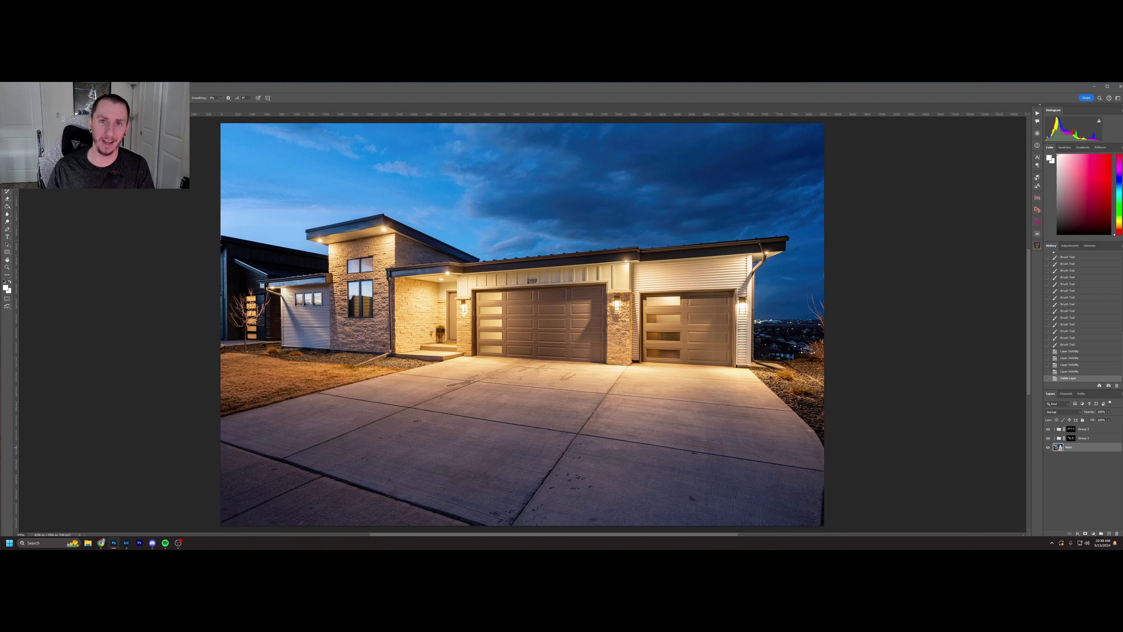
Open the base smart object's raw adjustments and create an automatic sky mask.
double_click(1059, 449)
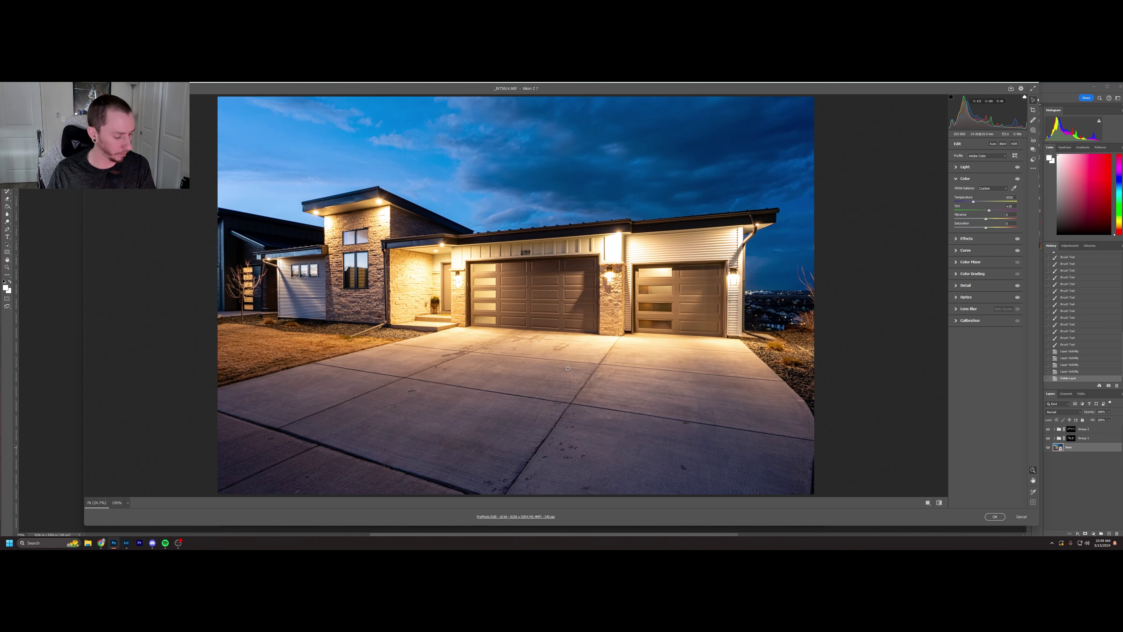
click(1033, 131)
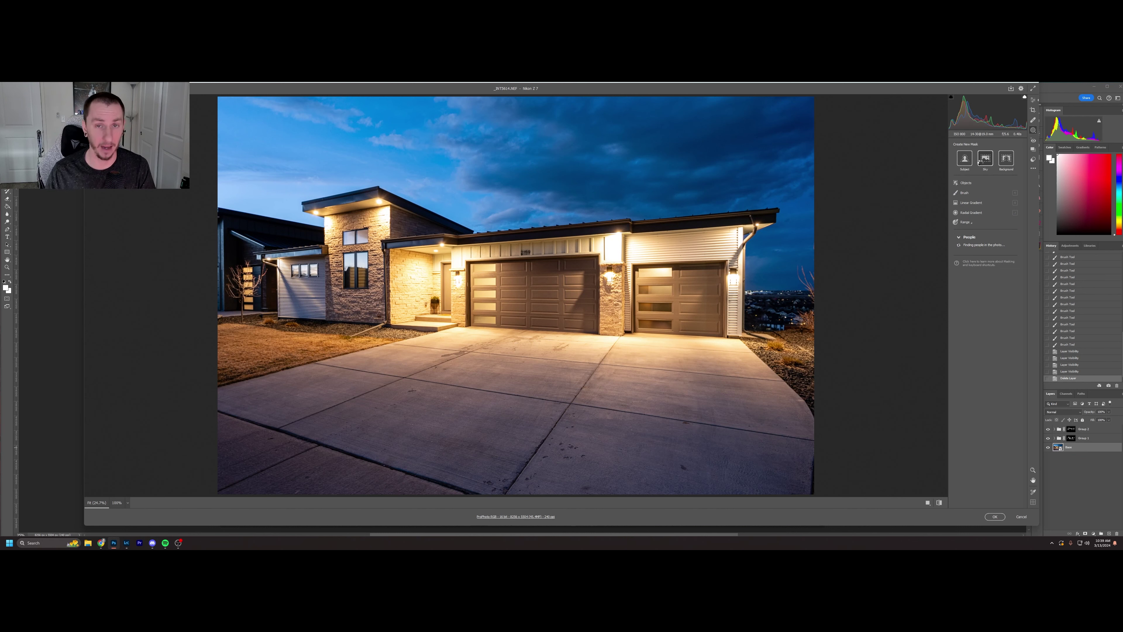
click(985, 158)
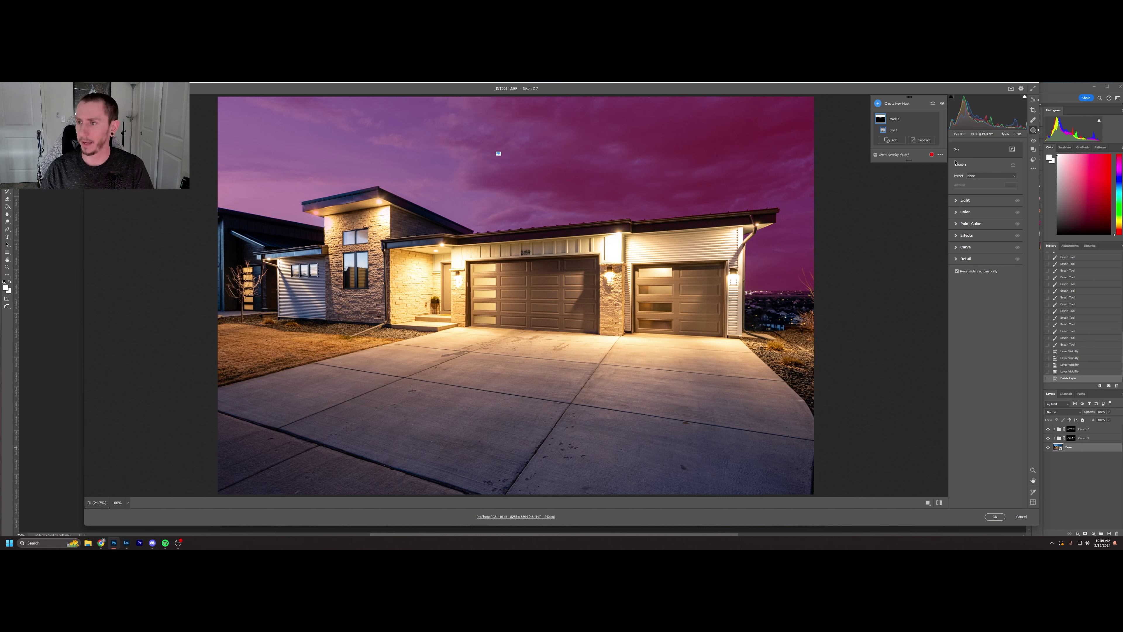
Warm the masked sky's temperature and raise its exposure slightly and its contrast moderately.
click(957, 201)
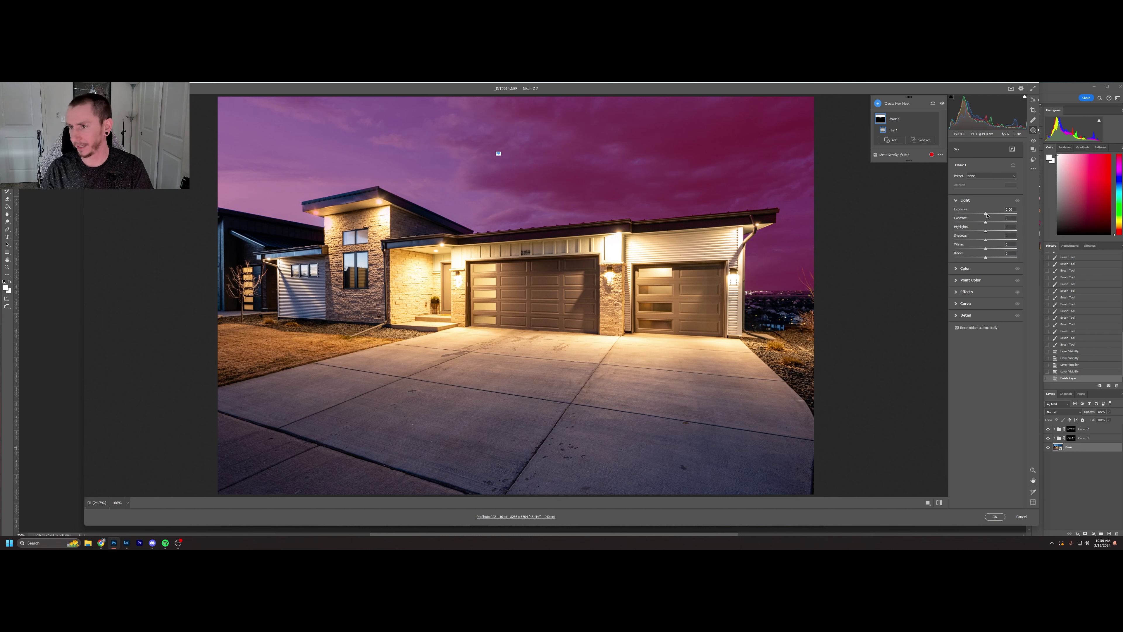
click(956, 268)
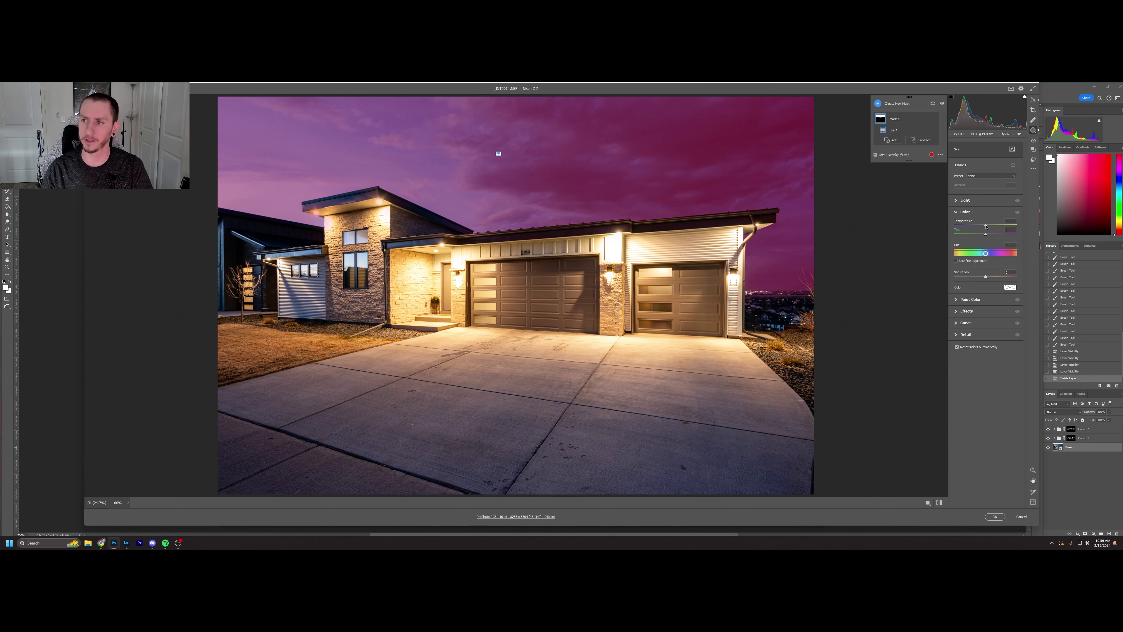
drag(987, 227, 995, 227)
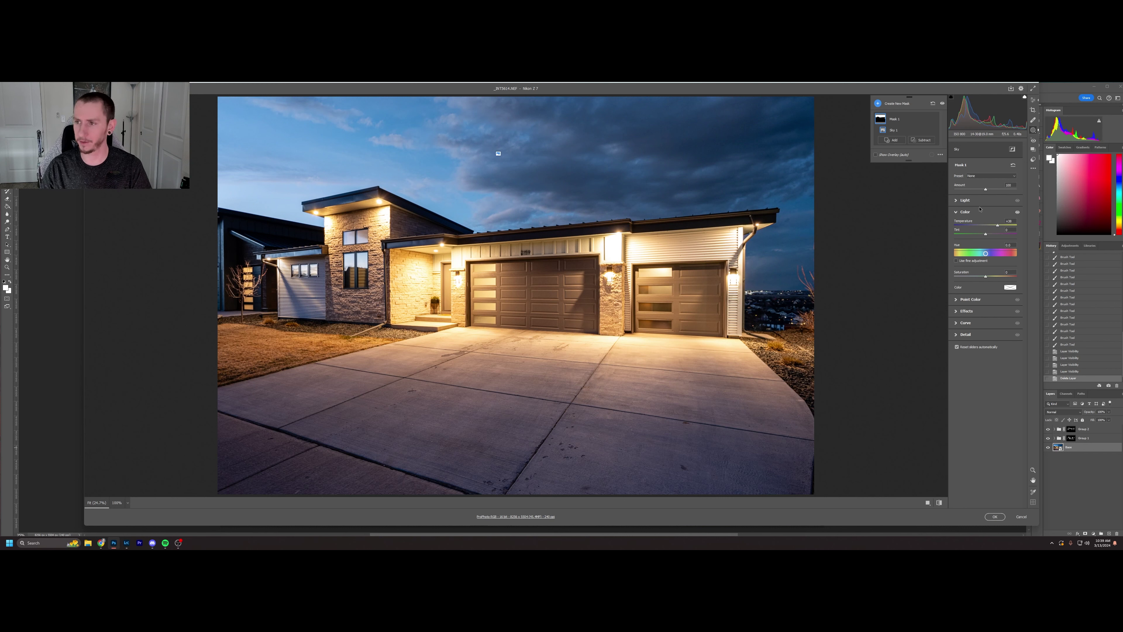
click(956, 203)
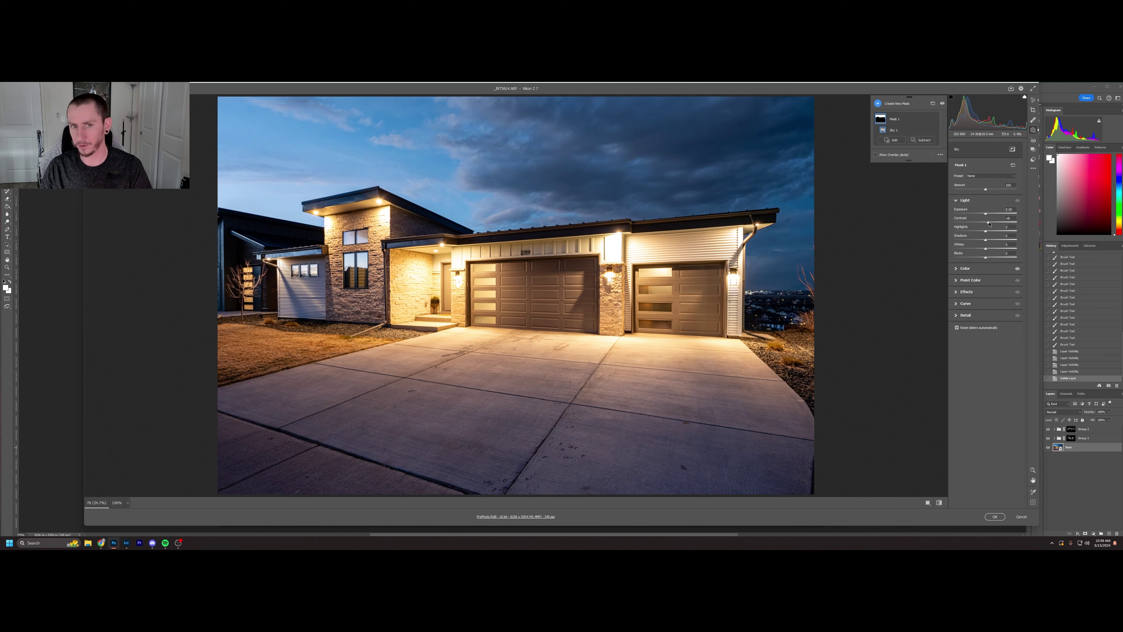
drag(986, 214, 997, 224)
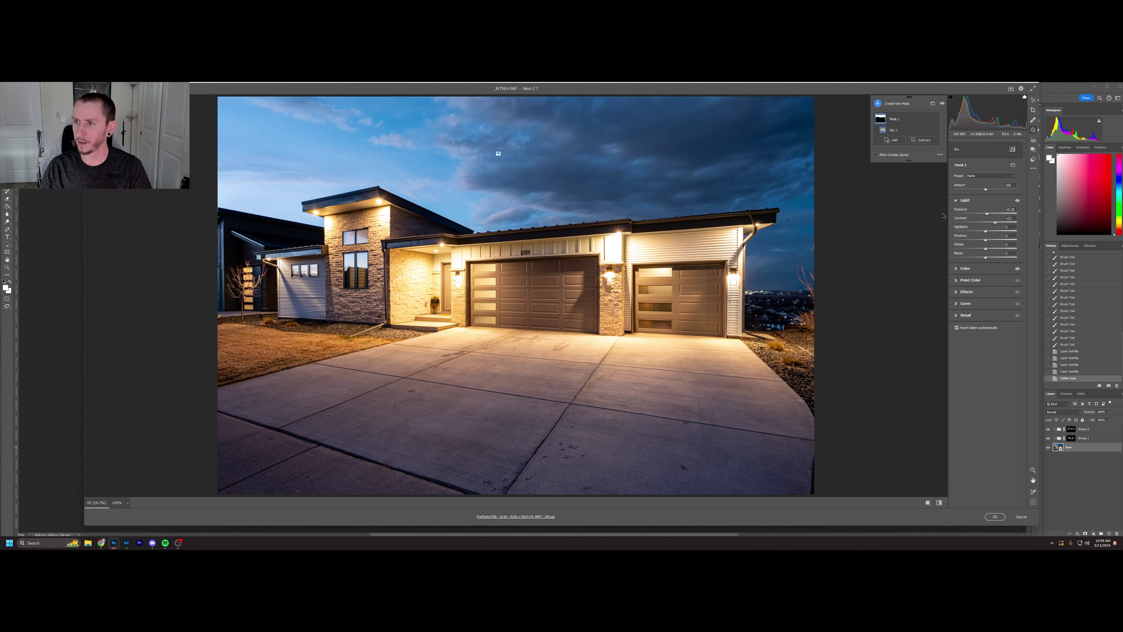
Set the masked sky's saturation to 5 and apply the raw adjustments to the base layer.
click(957, 270)
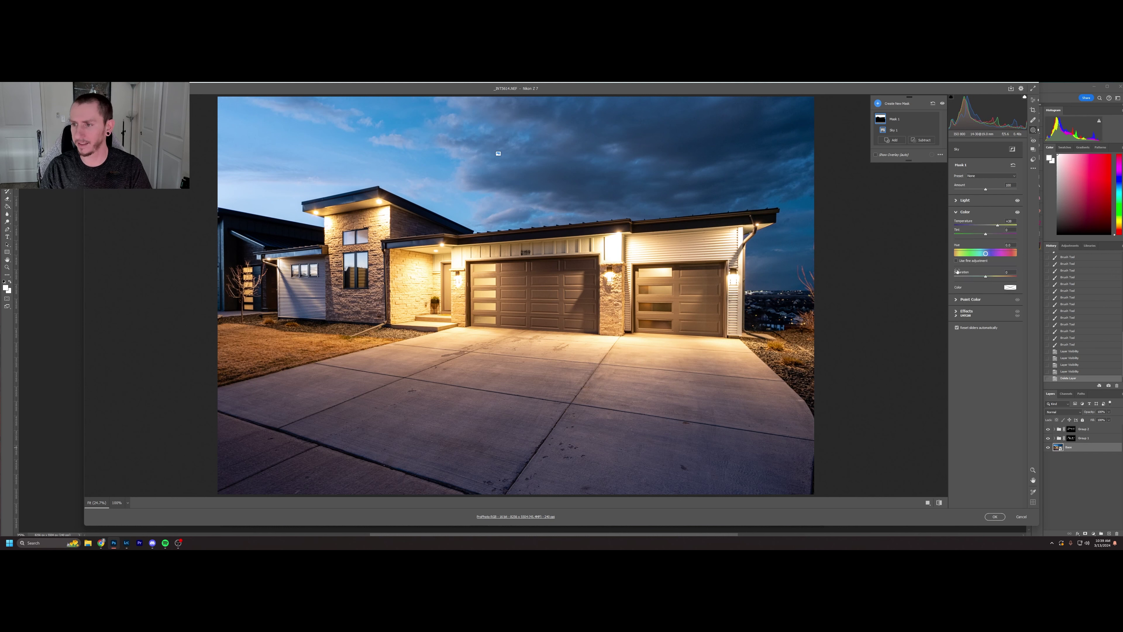
text(5)
key(Return)
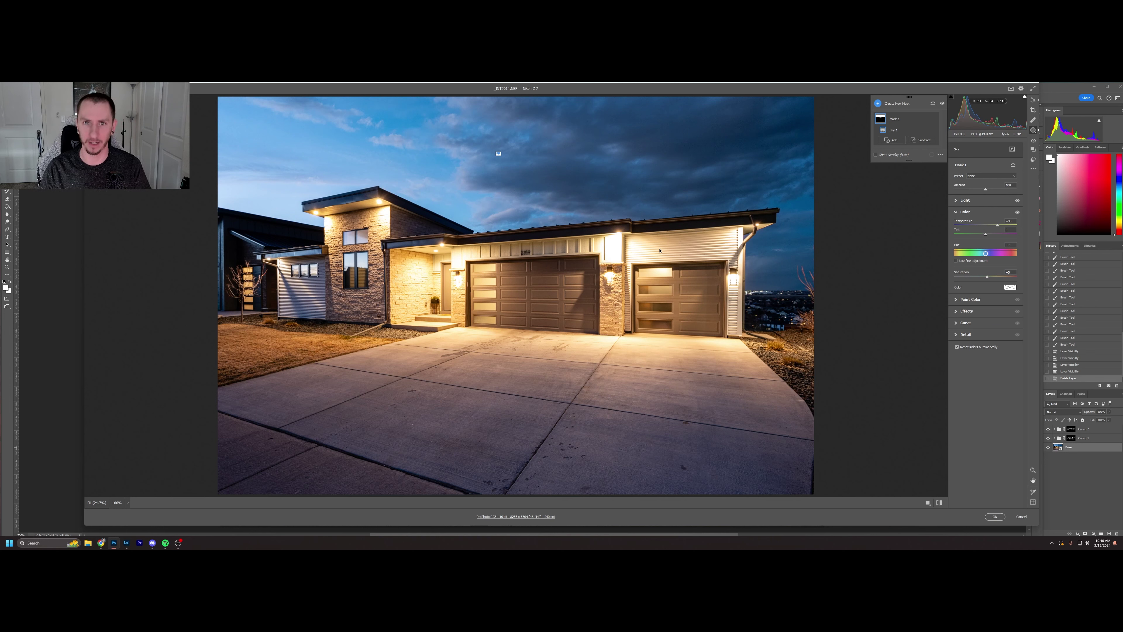
click(993, 518)
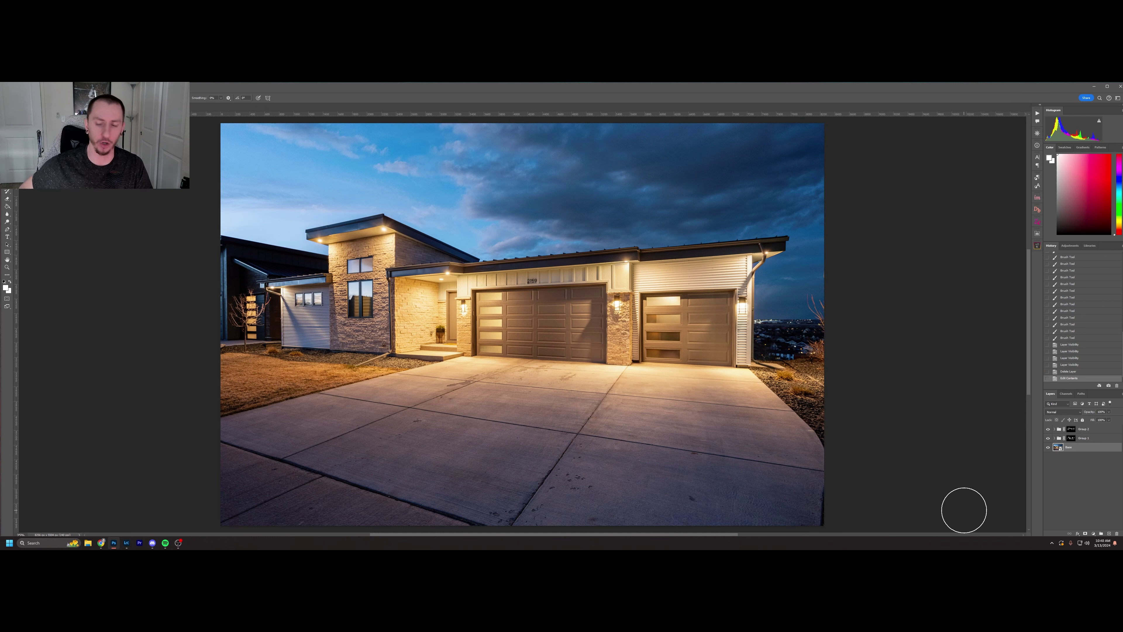
Deselect the layers and close the extra dark exposure document without saving its changes.
click(1079, 457)
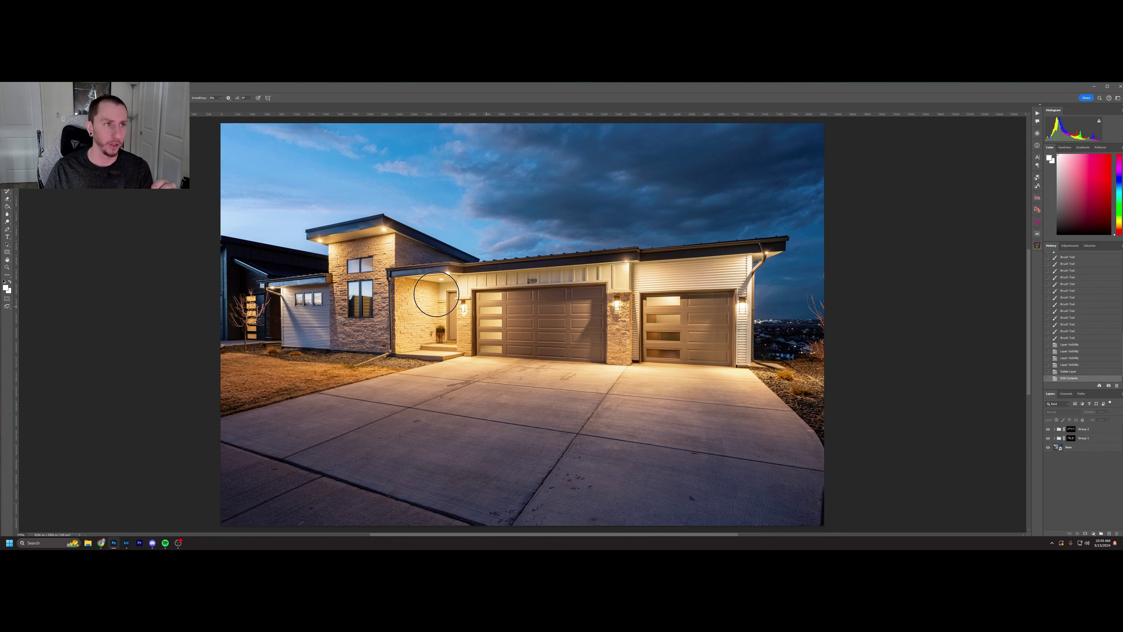
key(ctrl+w)
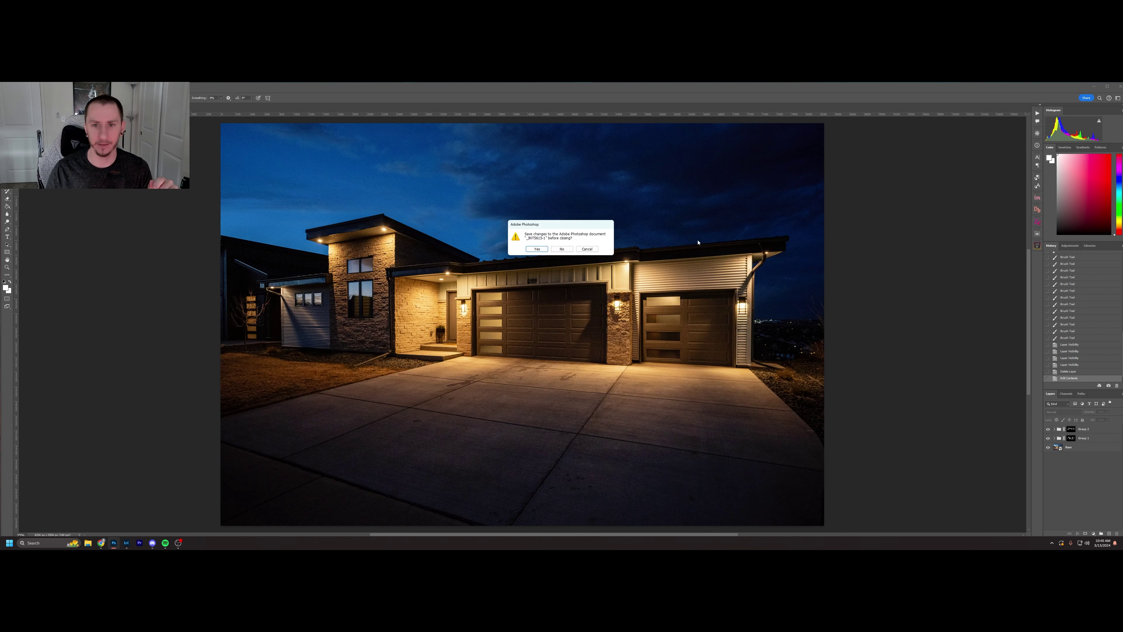
click(562, 249)
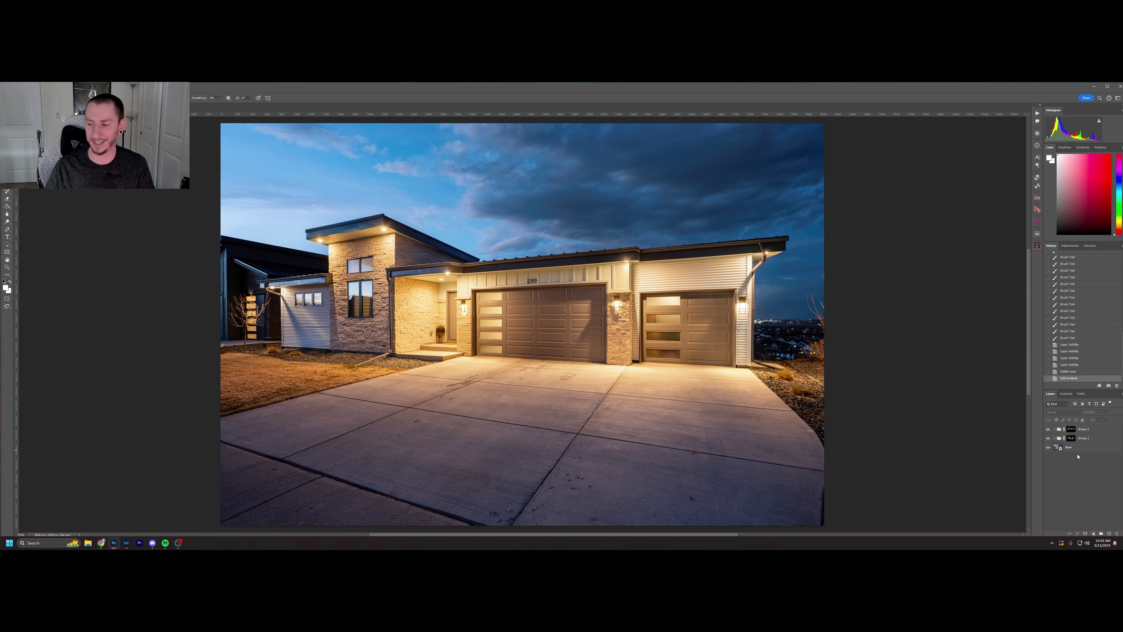
Stamp all visible layers into a new merged layer at the top of the stack and delete it.
key(ctrl+shift+alt+e)
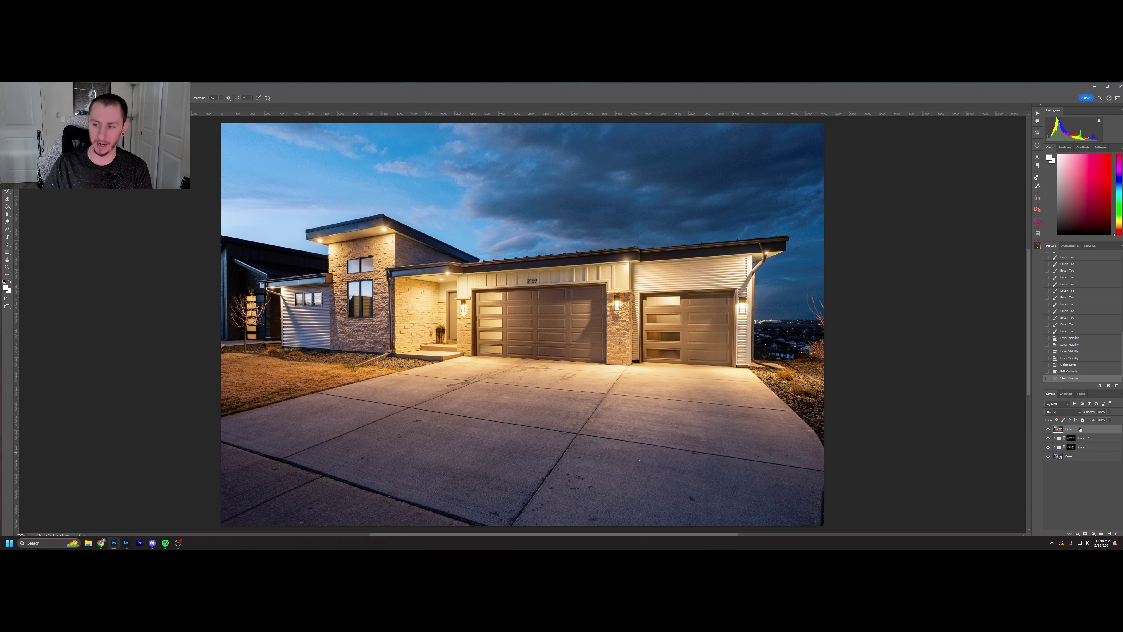
key(Delete)
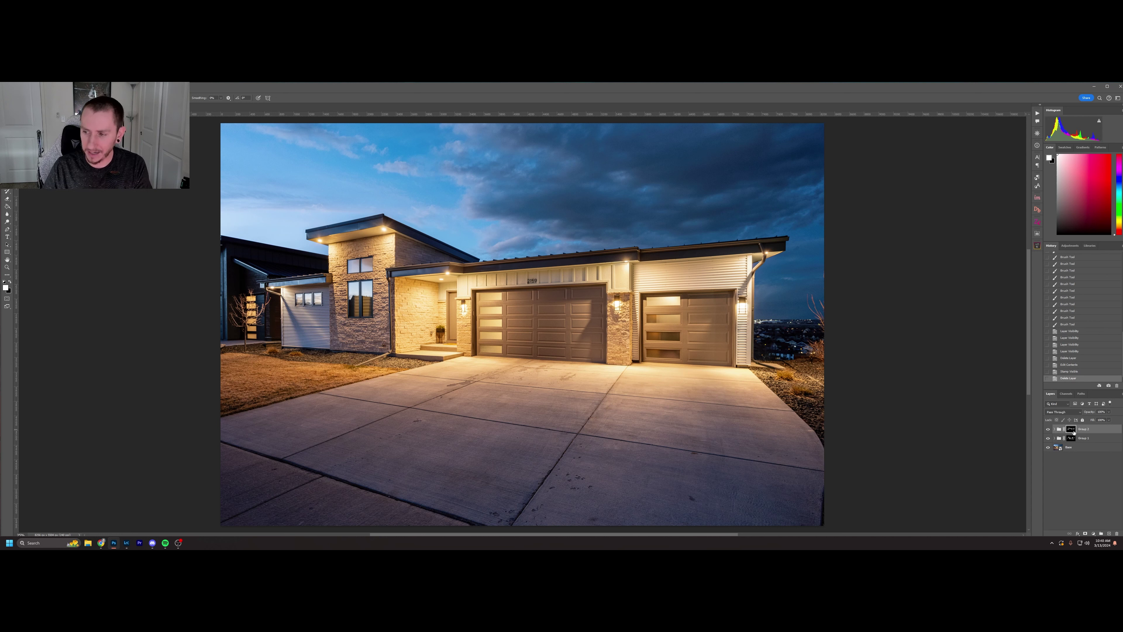
Flatten the blended exposure groups and base layer into a single background layer.
click(50, 87)
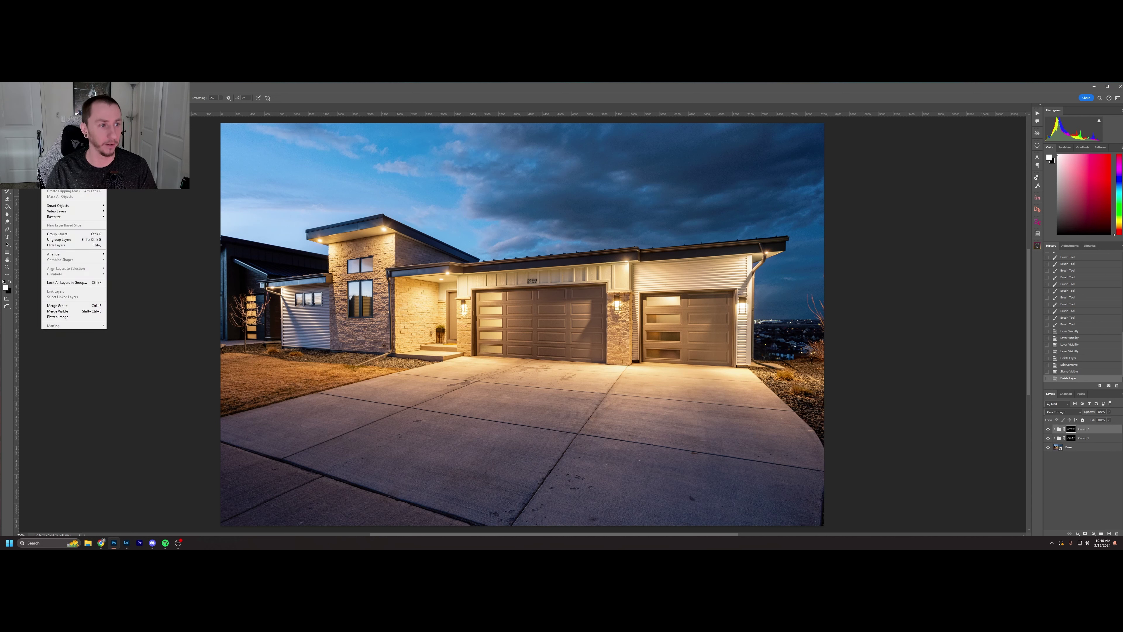
key(Escape)
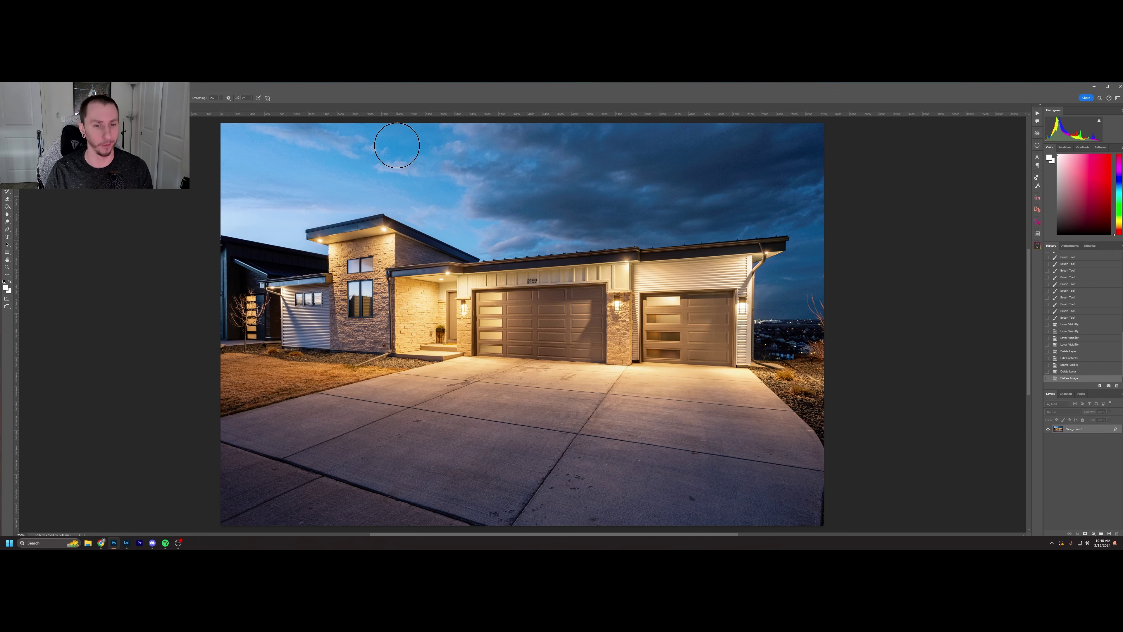
Open the image in Nik 6 Color Efex, set the ClearView intensity to 10% and compare the image with and without it.
click(86, 87)
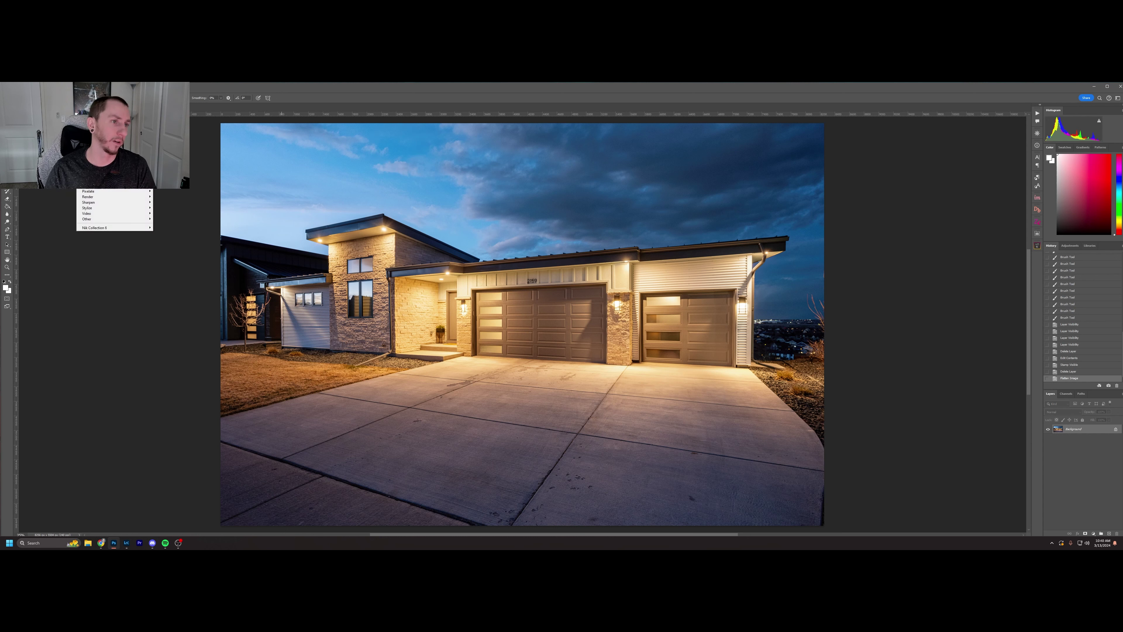
mouse_move(116, 227)
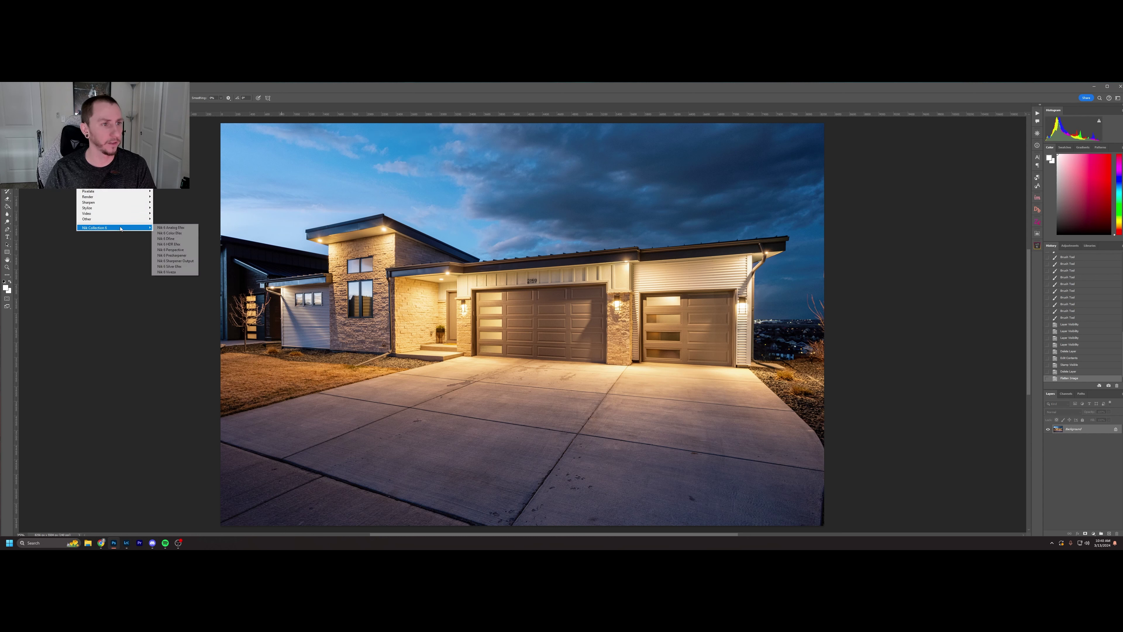
click(179, 233)
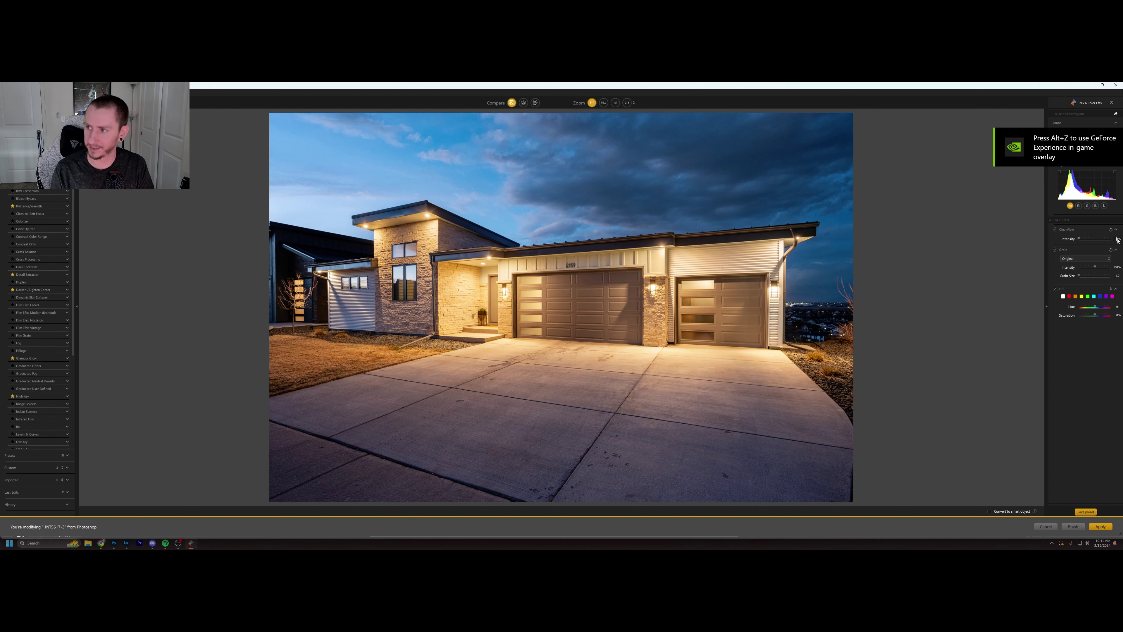
scroll(1118, 240, up, 2)
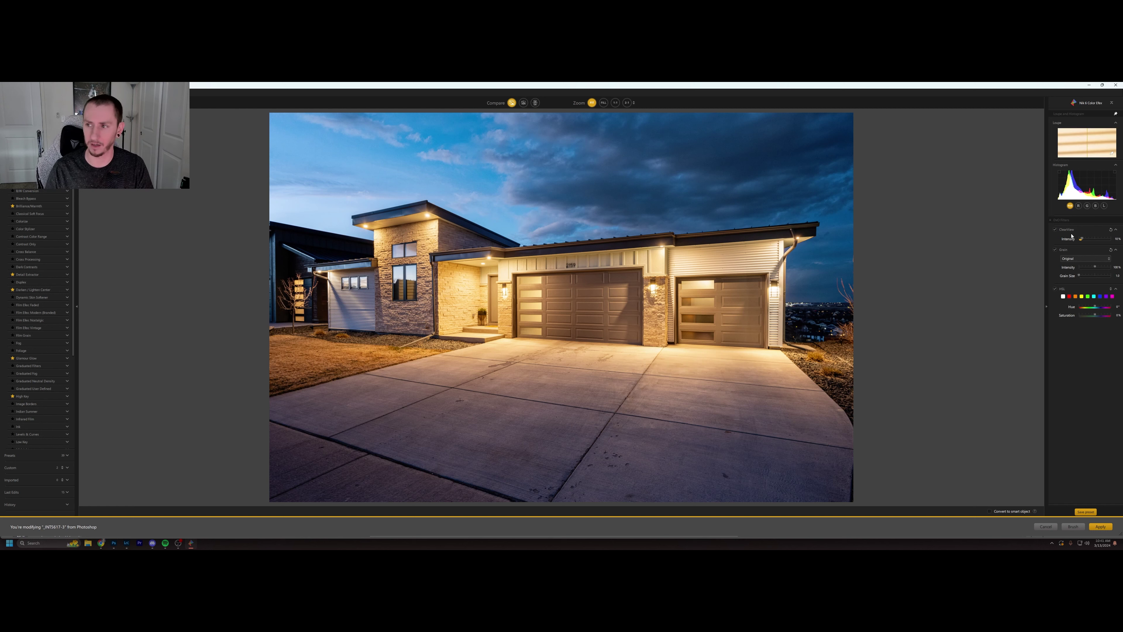
click(1055, 230)
click(1055, 229)
click(1055, 229)
click(1055, 229)
click(1055, 230)
click(1056, 229)
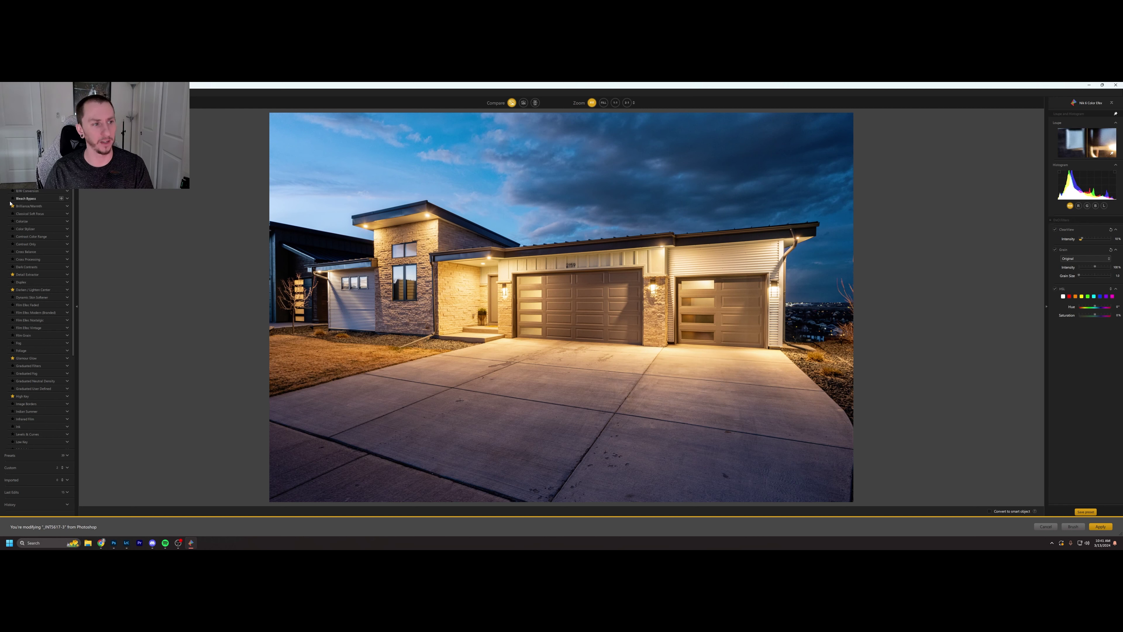
Add the Brilliance/Warmth filter and raise only its warmth slightly, leaving saturation and perceptual saturation at 0%.
click(52, 207)
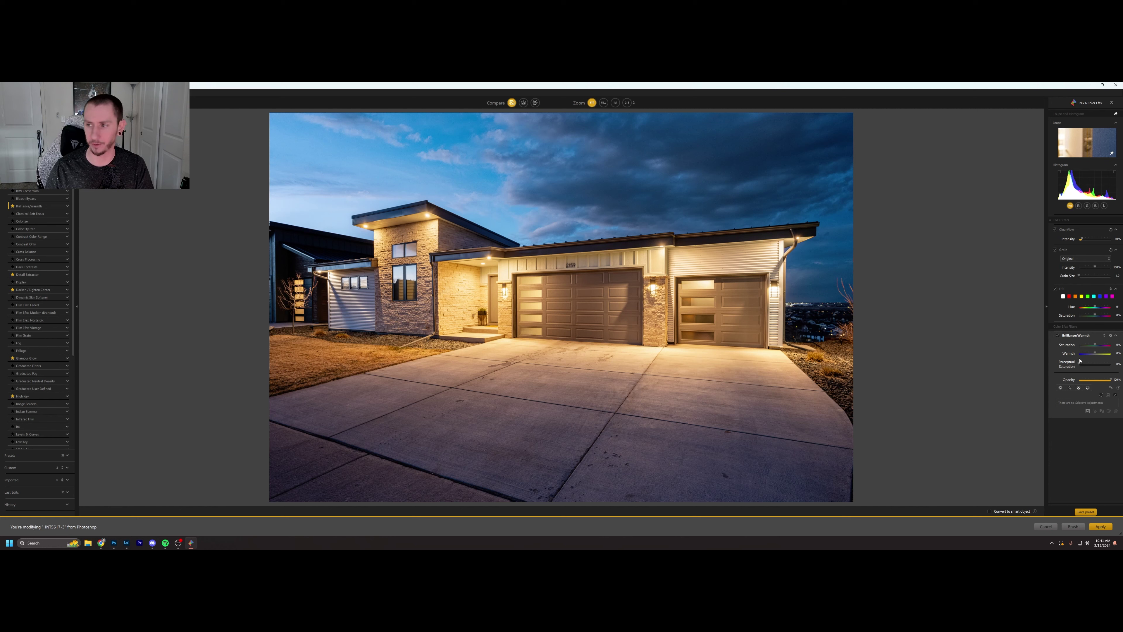
mouse_move(1081, 365)
mouse_down()
mouse_move(1091, 364)
mouse_move(1070, 363)
mouse_up()
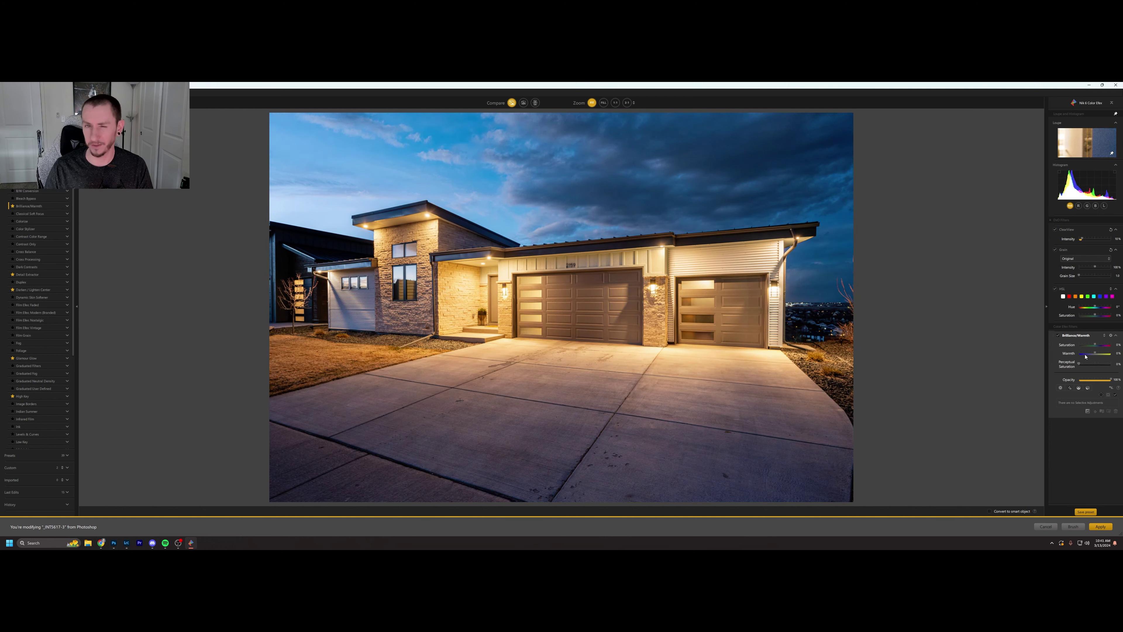
drag(1080, 364, 1087, 364)
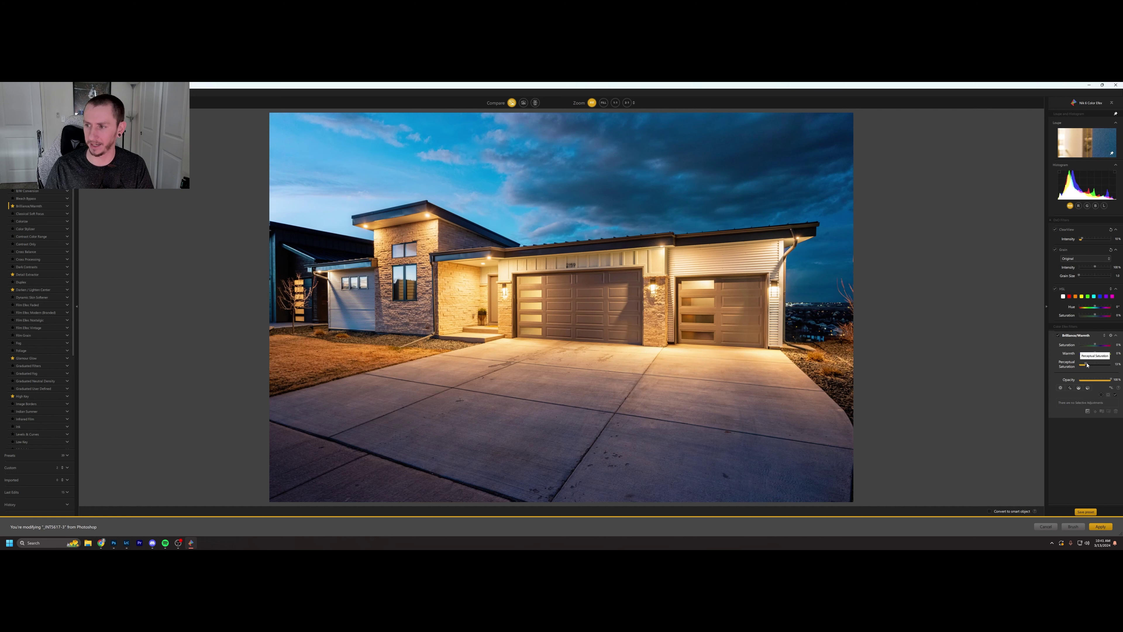
drag(1096, 346, 1094, 346)
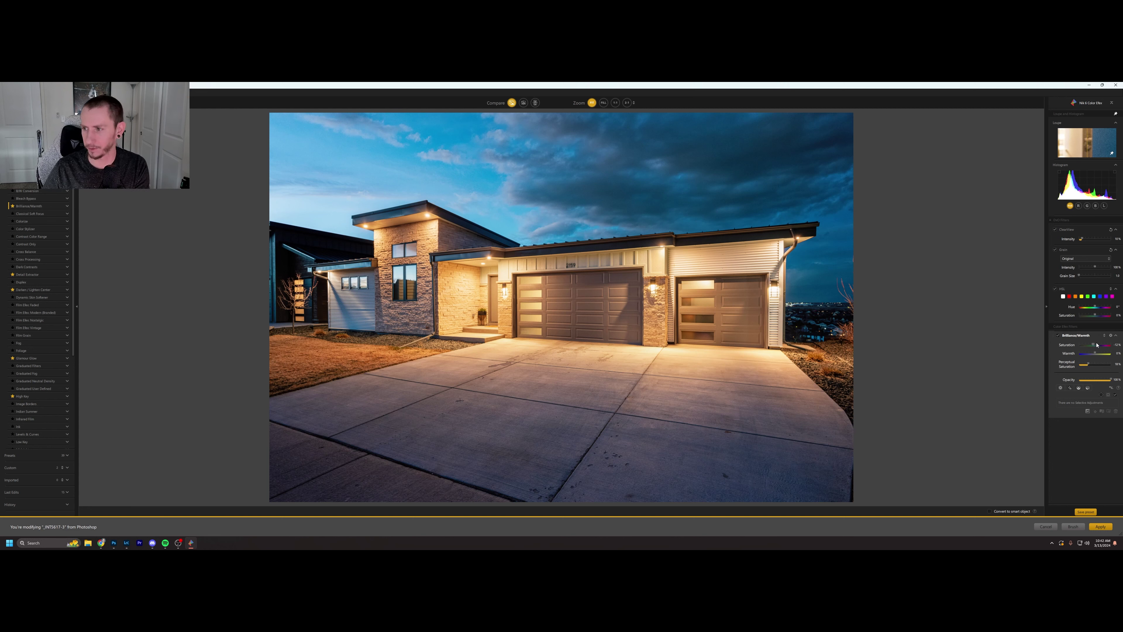
double_click(1091, 365)
double_click(1094, 345)
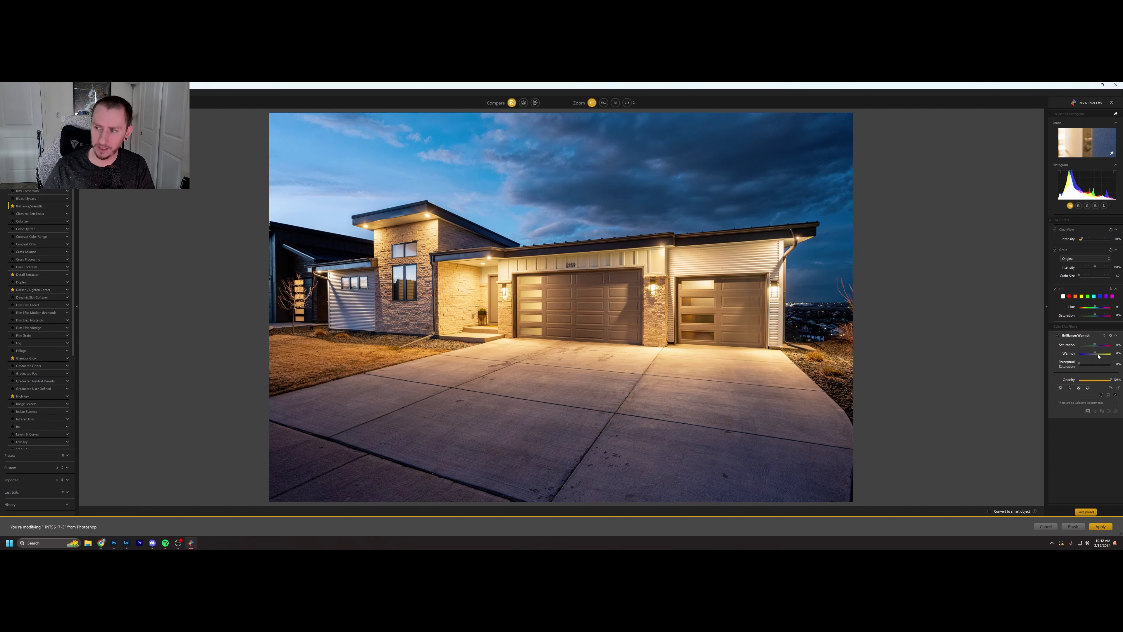
drag(1096, 353, 1100, 355)
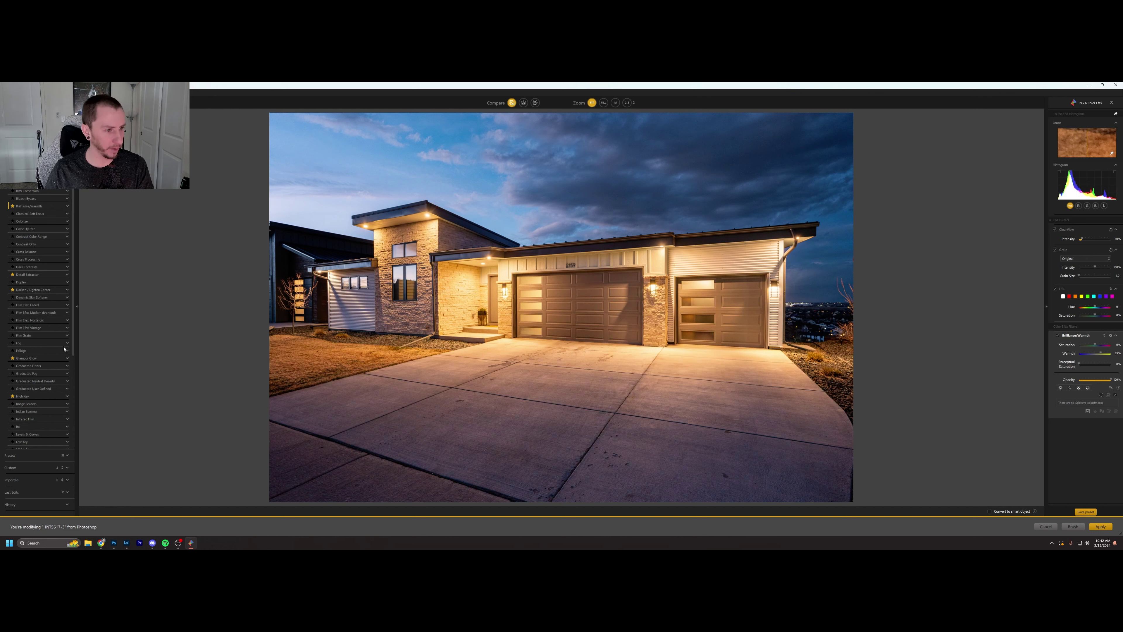
Add the Pro Contrast filter and set dynamic contrast to about 10%, with color cast and contrast correction at 0%.
scroll(52, 388, down, 2)
scroll(52, 388, down, 3)
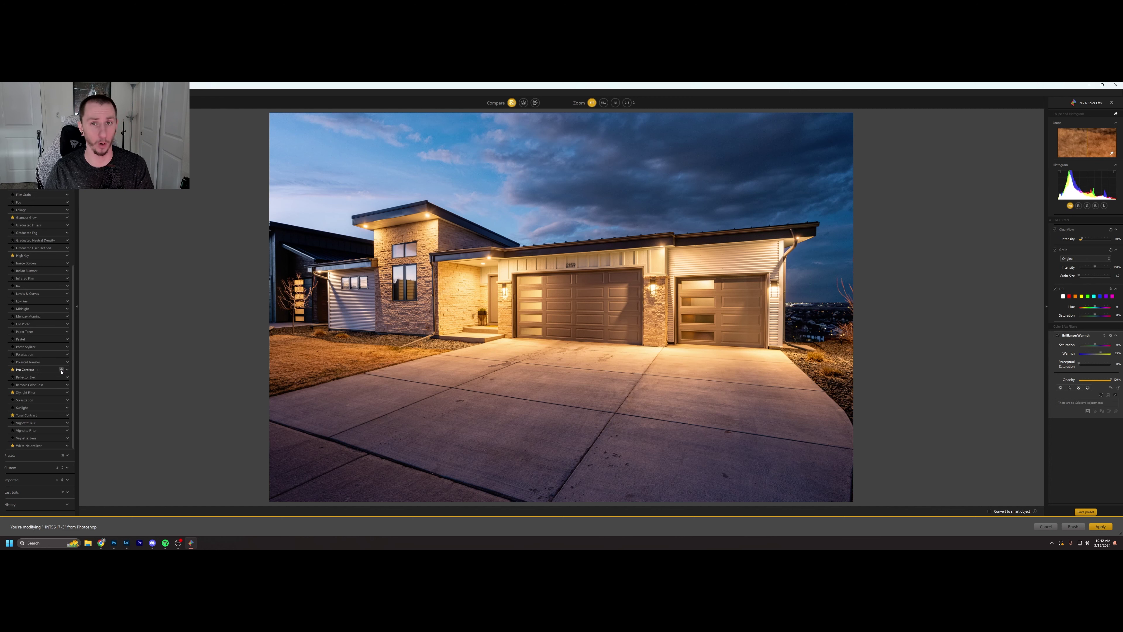
click(61, 369)
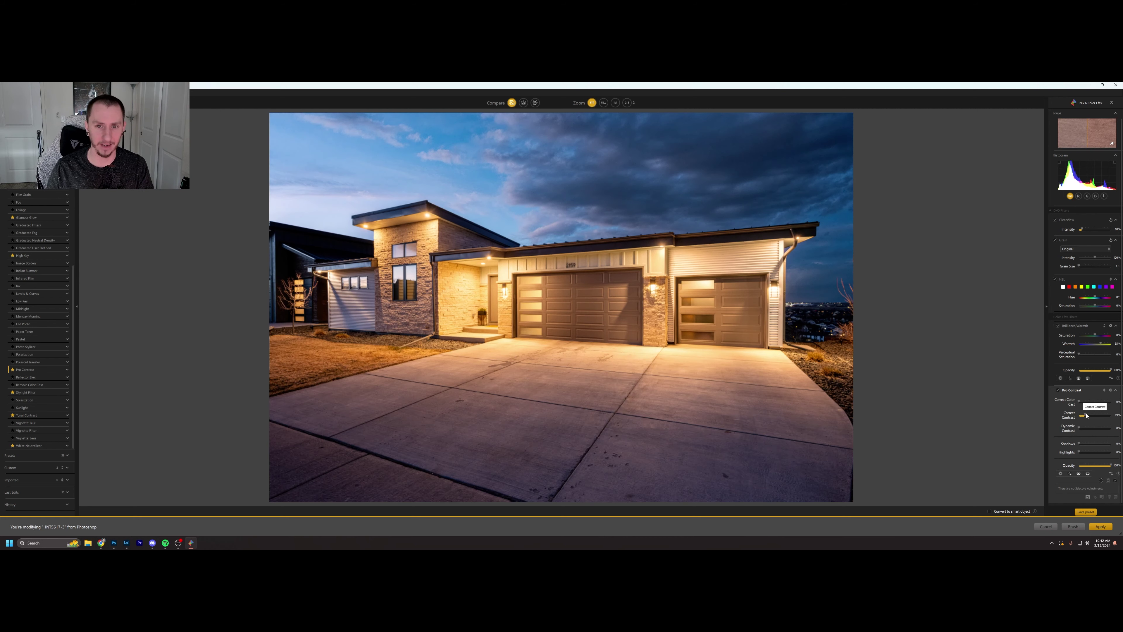
mouse_move(1084, 415)
mouse_down()
mouse_move(1096, 415)
mouse_move(1069, 416)
mouse_up()
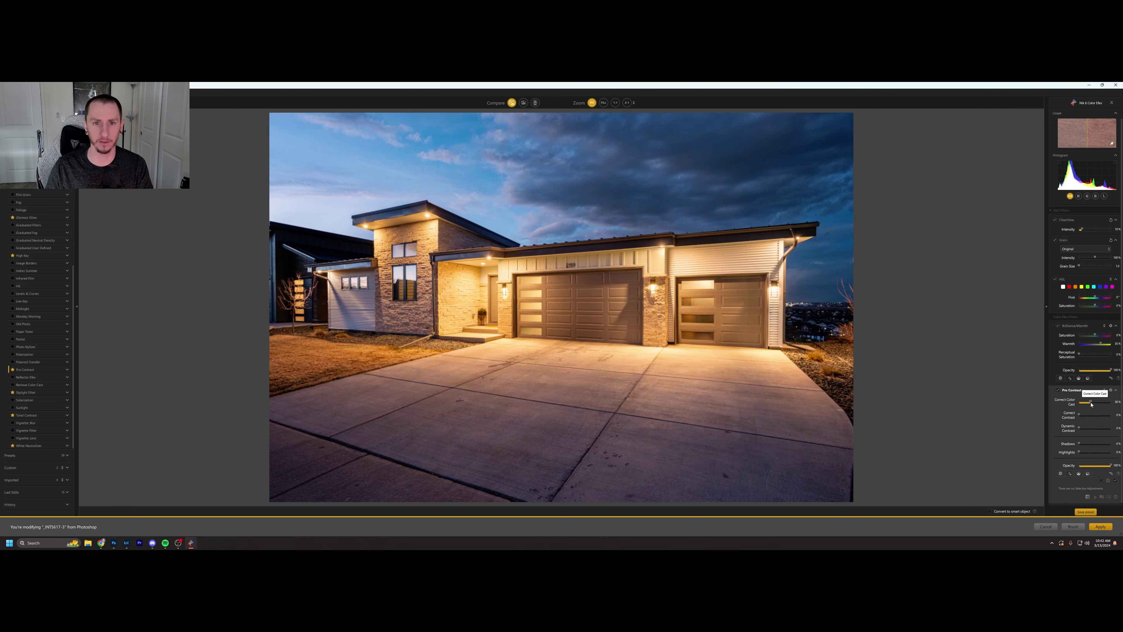
drag(1081, 402, 1067, 401)
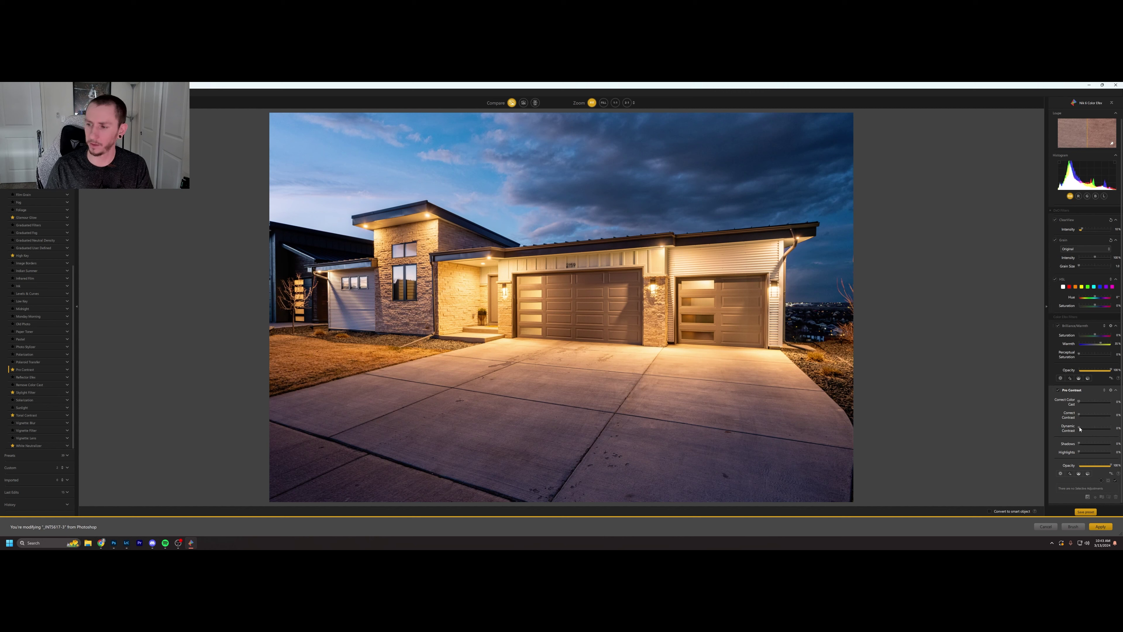
drag(1079, 428, 1083, 429)
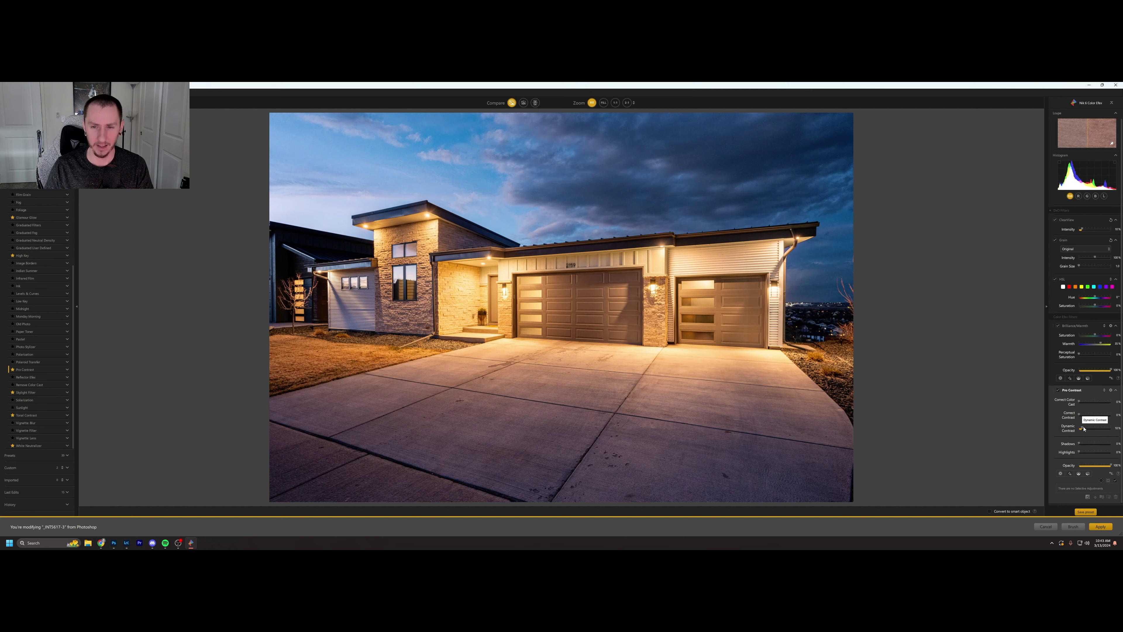
drag(1083, 428, 1084, 429)
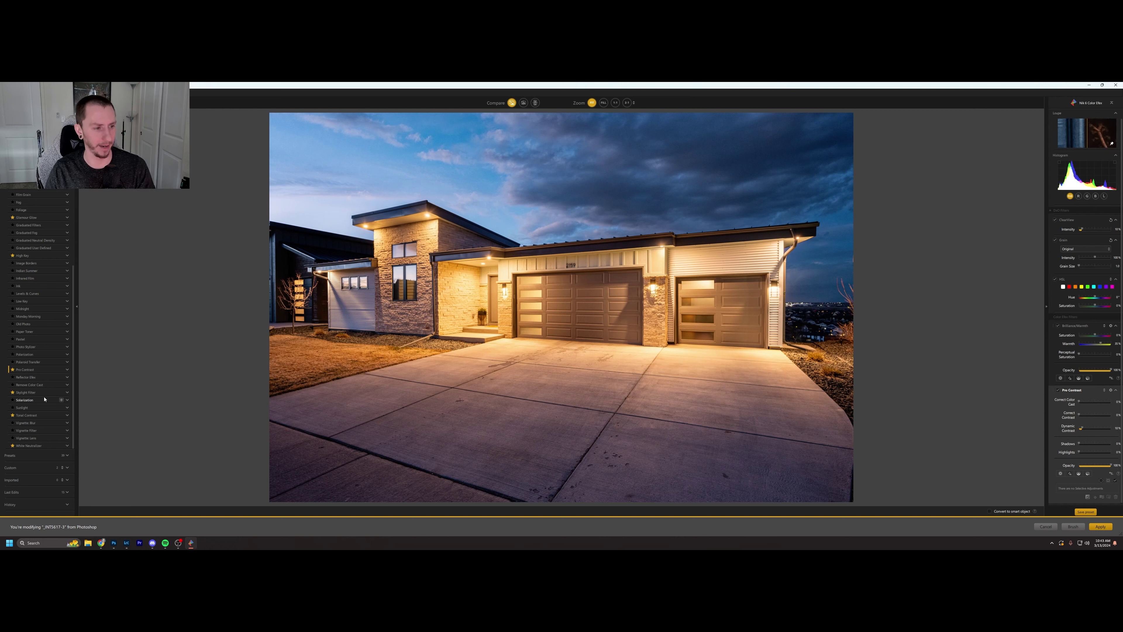
Add the Skylight Filter and reduce its strength to just above zero.
click(61, 393)
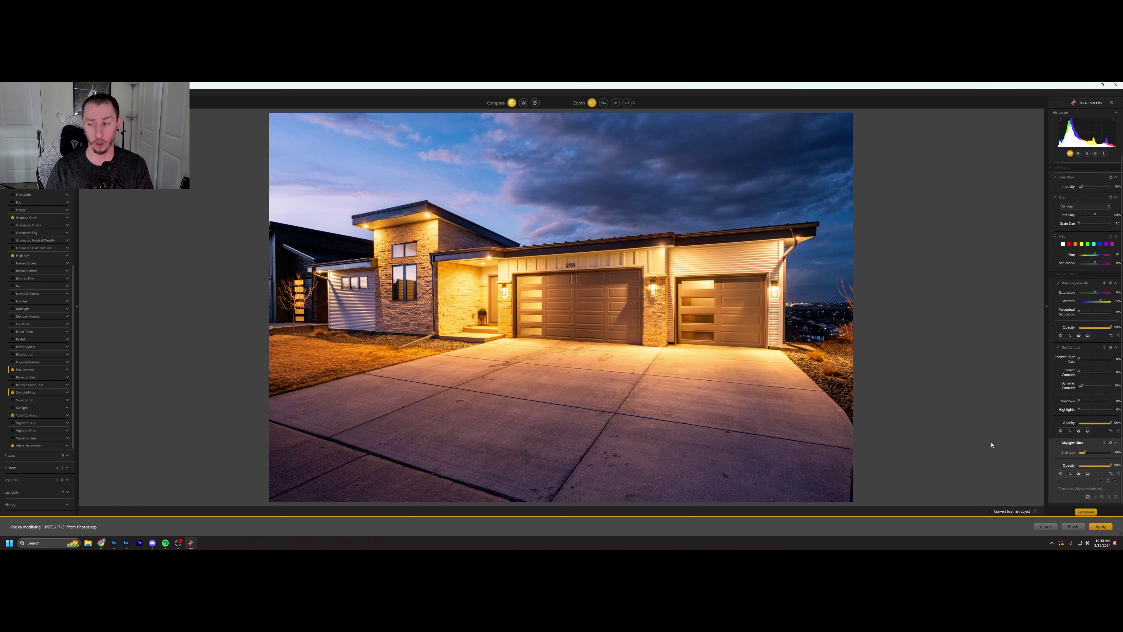
drag(1087, 453, 1060, 452)
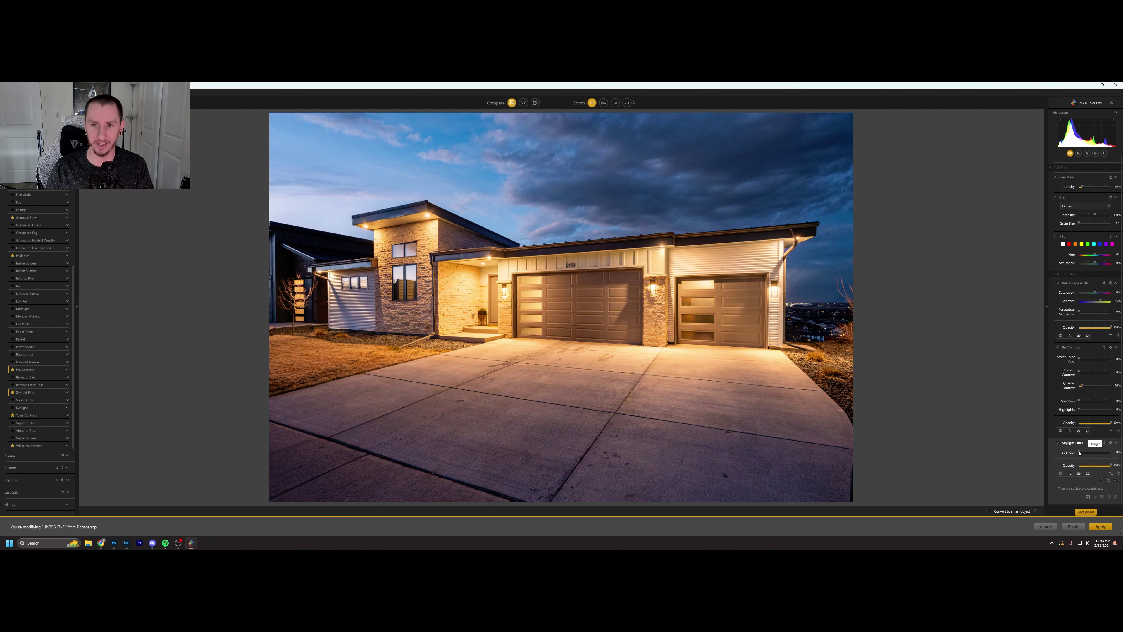
drag(1082, 453, 1084, 454)
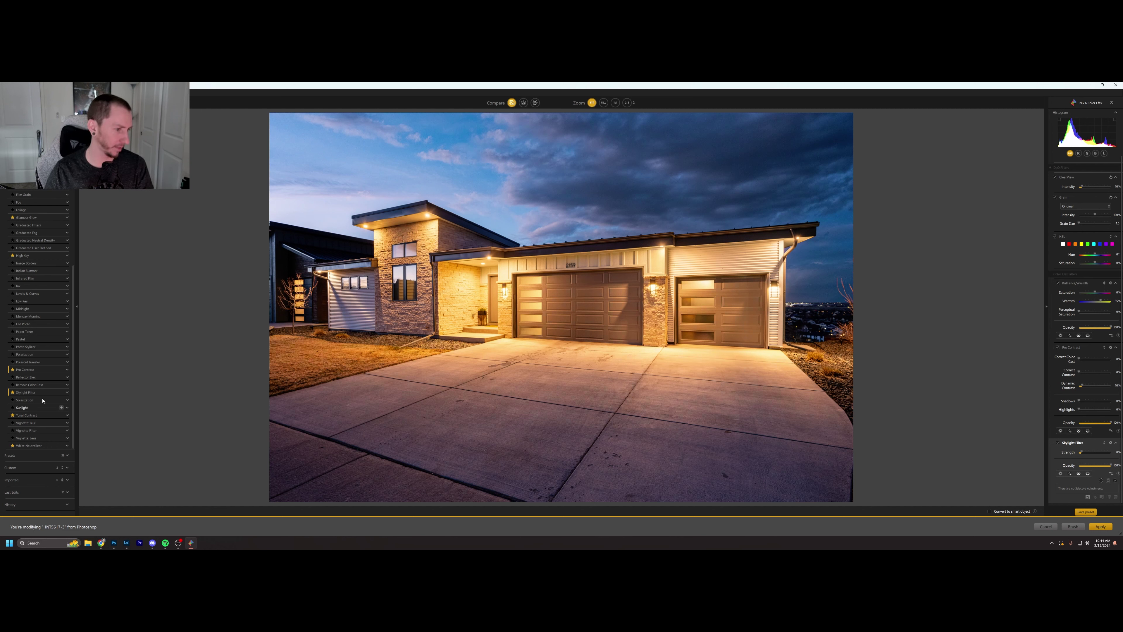
Add the Darken/Lighten Center filter with the second shape, enlarge the center size, soften the border darkening and slightly raise center luminosity.
scroll(33, 368, up, 4)
scroll(33, 367, up, 3)
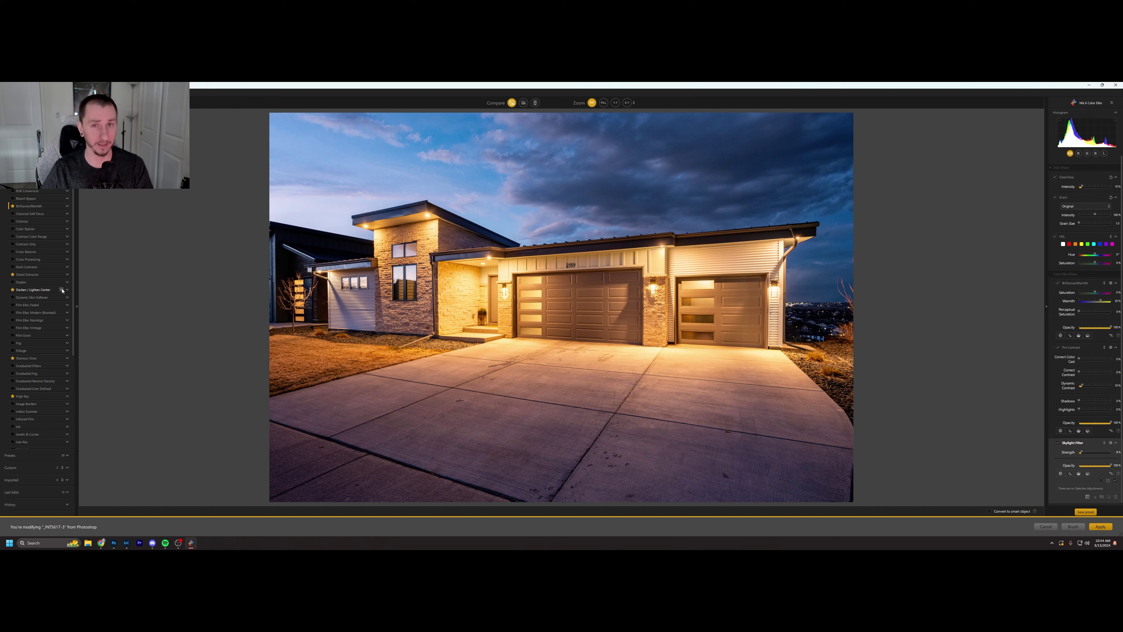
click(62, 290)
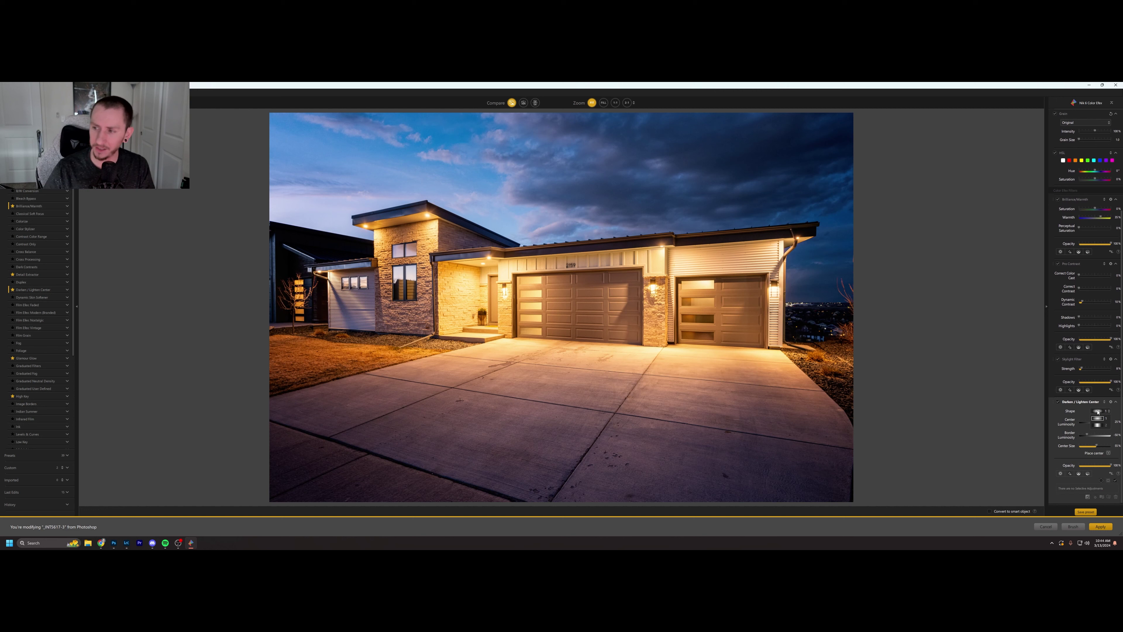
click(1100, 424)
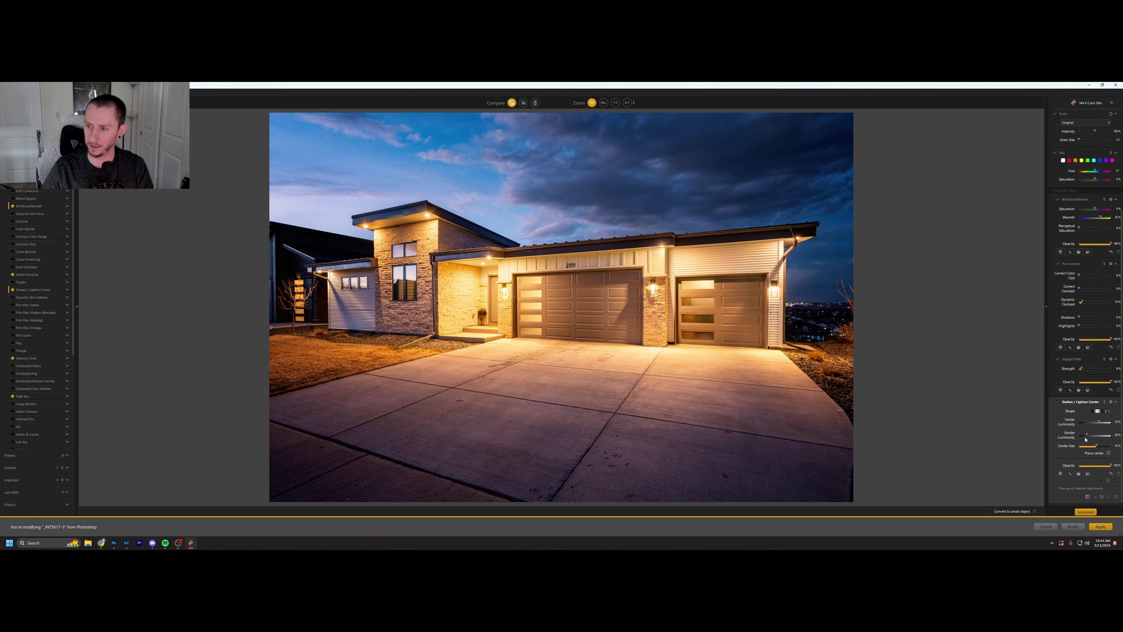
drag(1098, 446, 1103, 447)
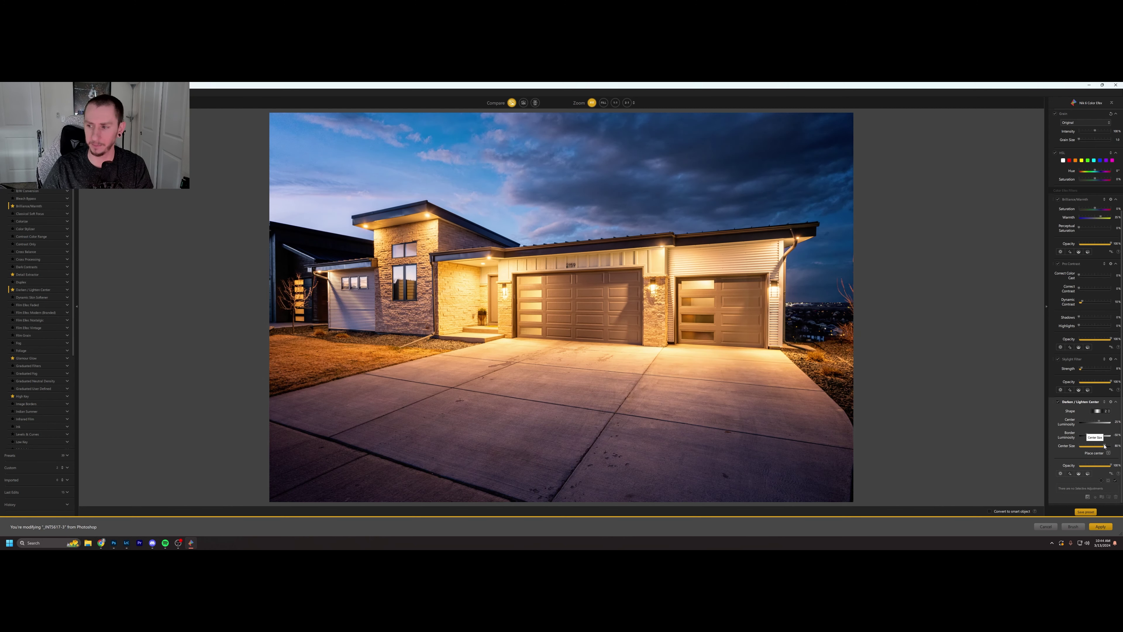
drag(1104, 447, 1102, 446)
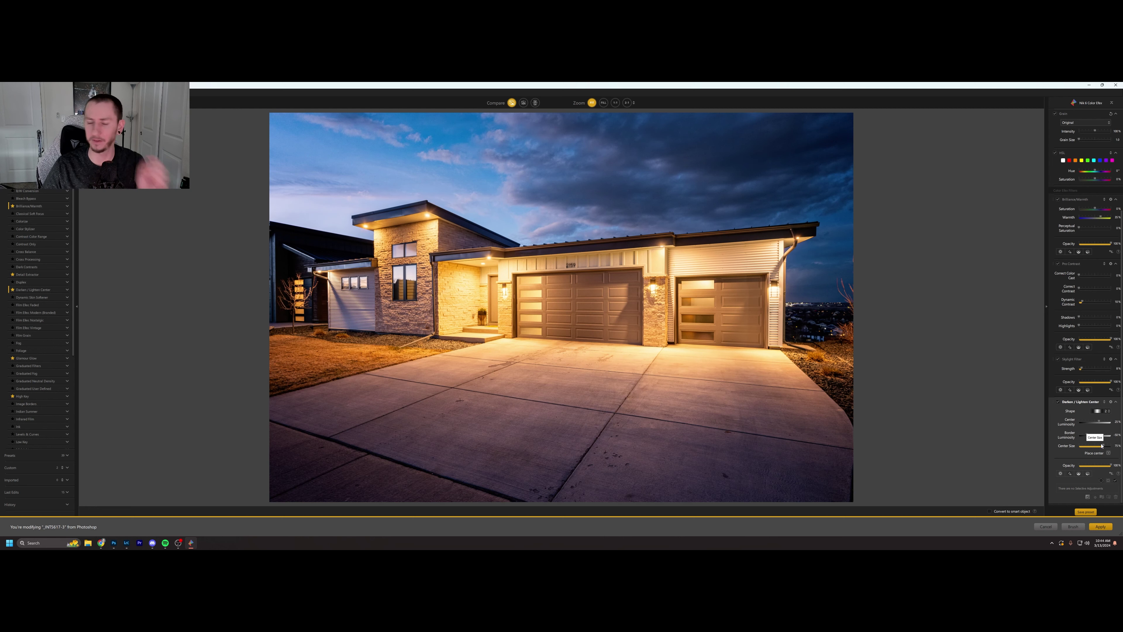
drag(1087, 436, 1089, 436)
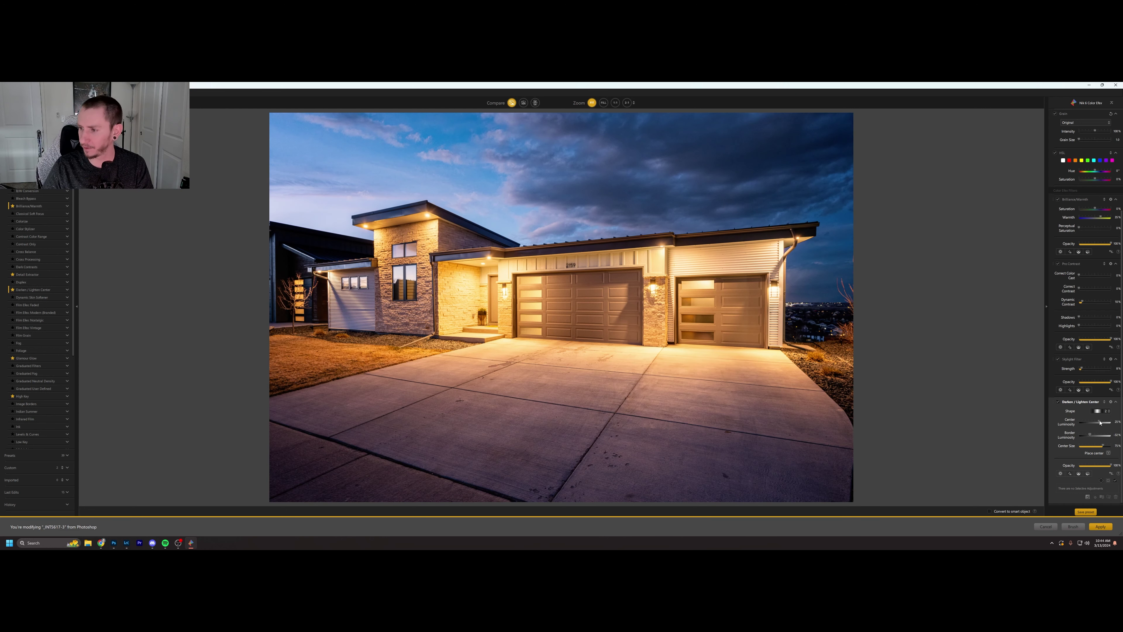
drag(1100, 423, 1101, 424)
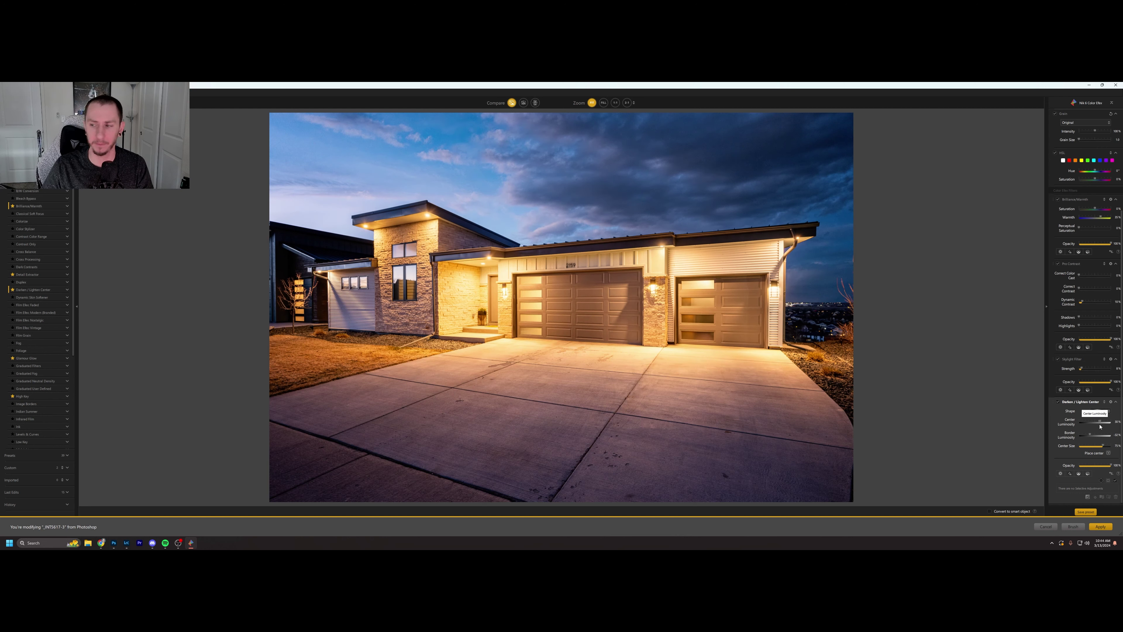
Compare the image with and without Darken/Lighten Center and apply the Color Efex filters to the photo.
click(1058, 401)
click(1058, 401)
click(1059, 402)
click(1059, 402)
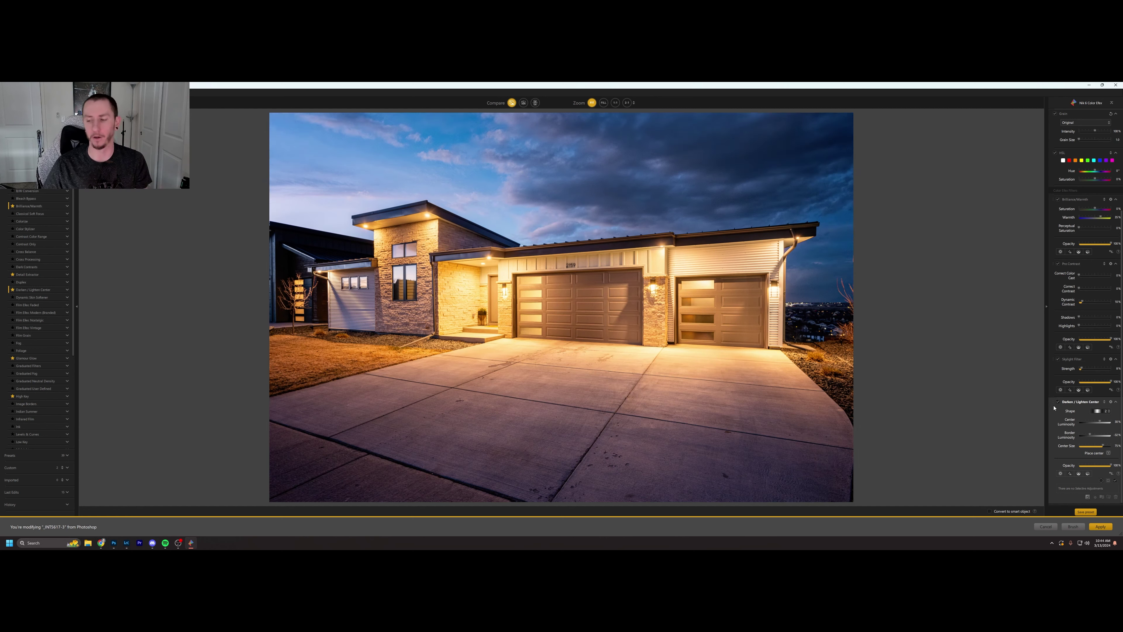
click(1101, 527)
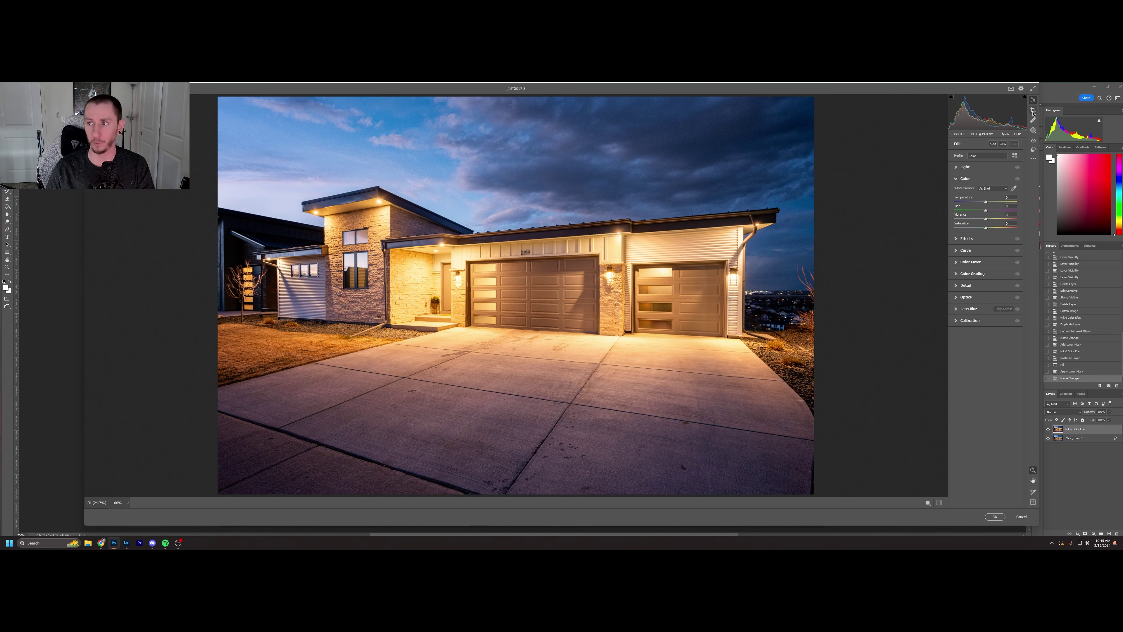
Mask the sky in Camera Raw, shift its tint slightly toward green and increase its clarity a little.
click(1033, 131)
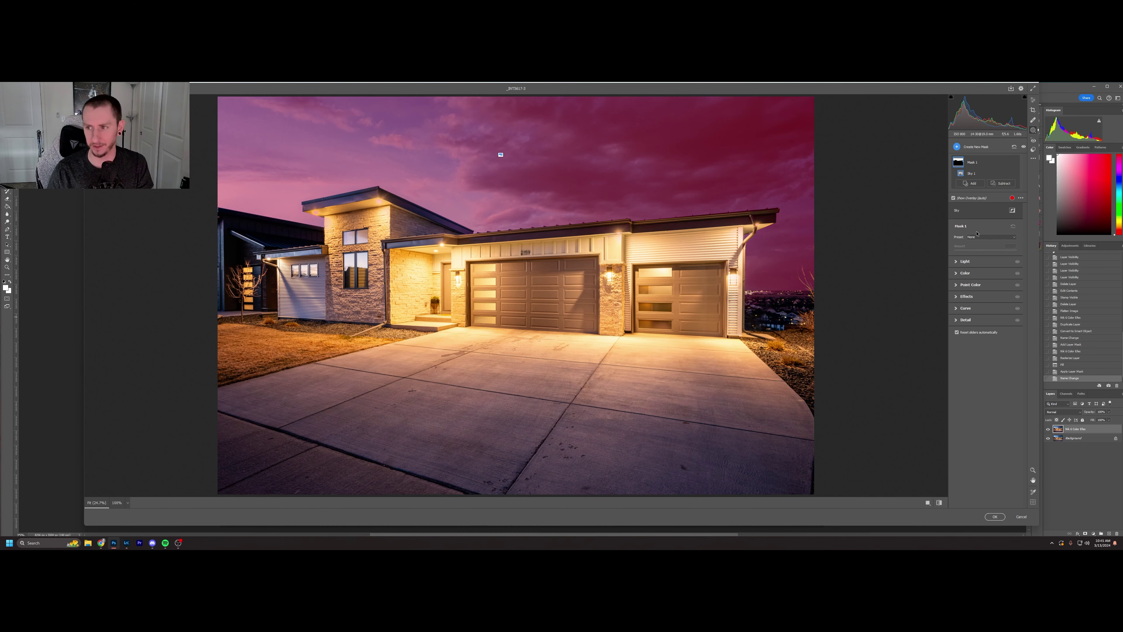
click(957, 273)
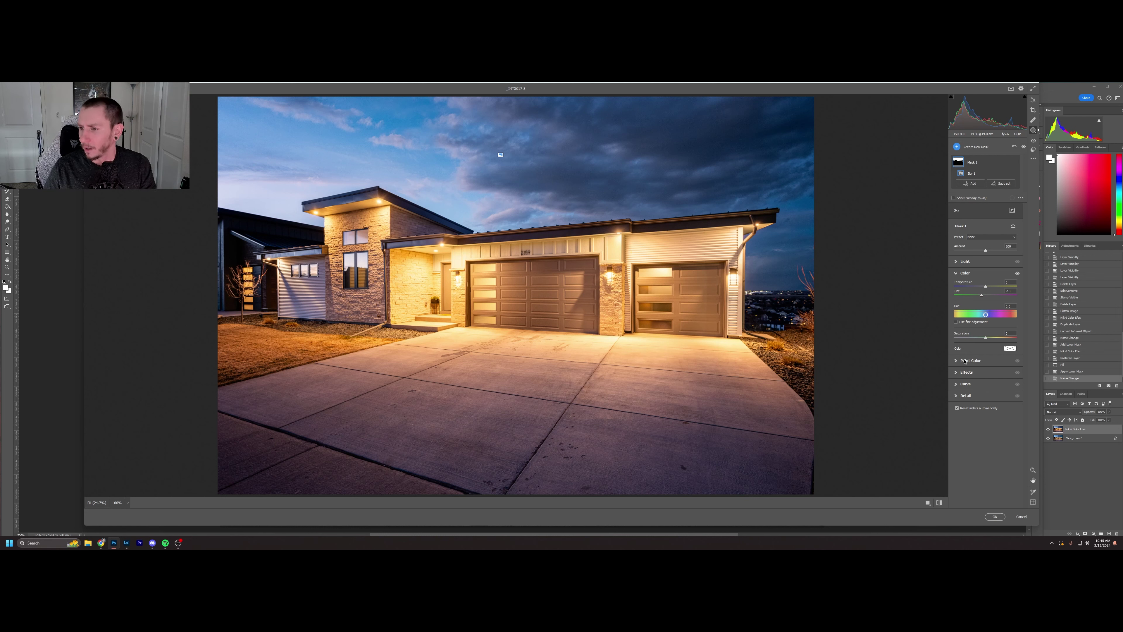
click(956, 374)
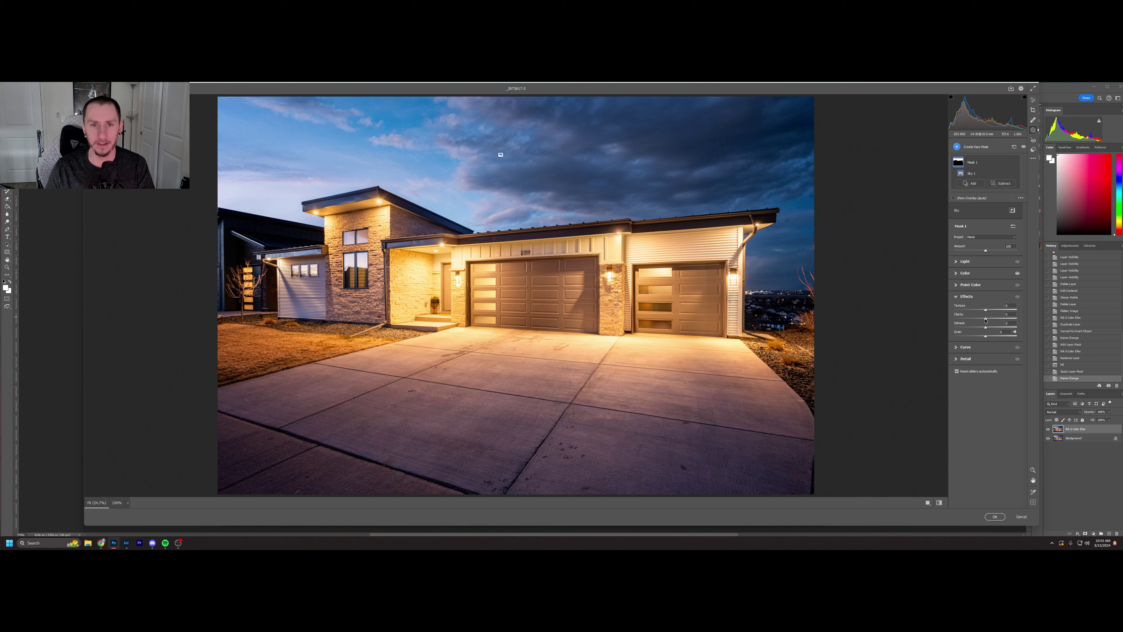
drag(988, 319, 991, 319)
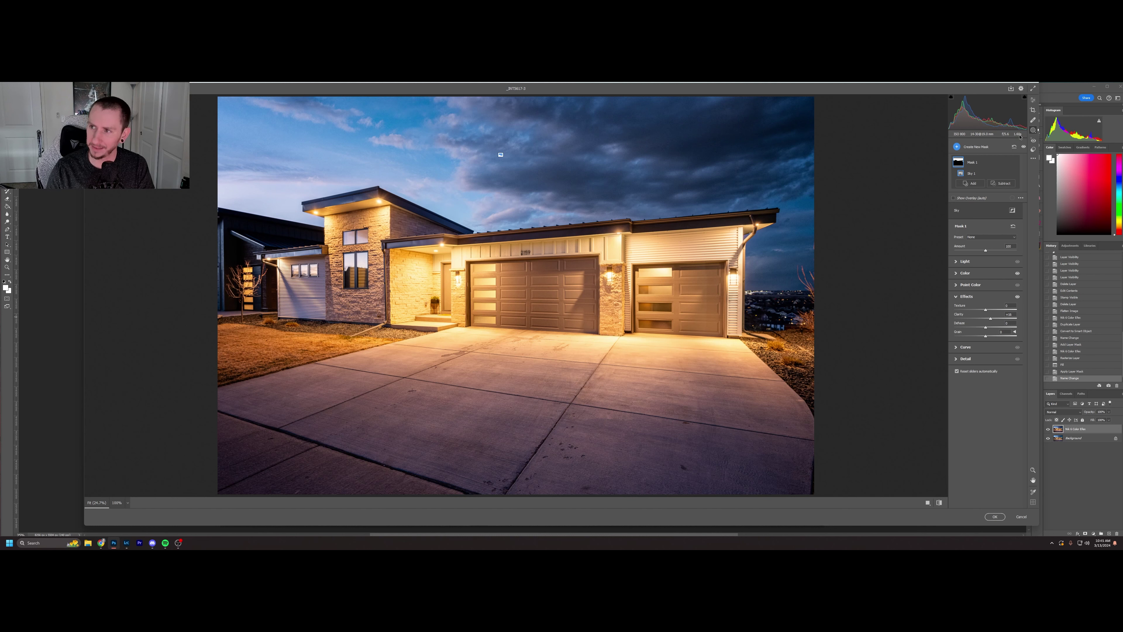
Create a new radial gradient mask covering the dark clouds in the upper-right part of the photo.
click(979, 147)
click(998, 199)
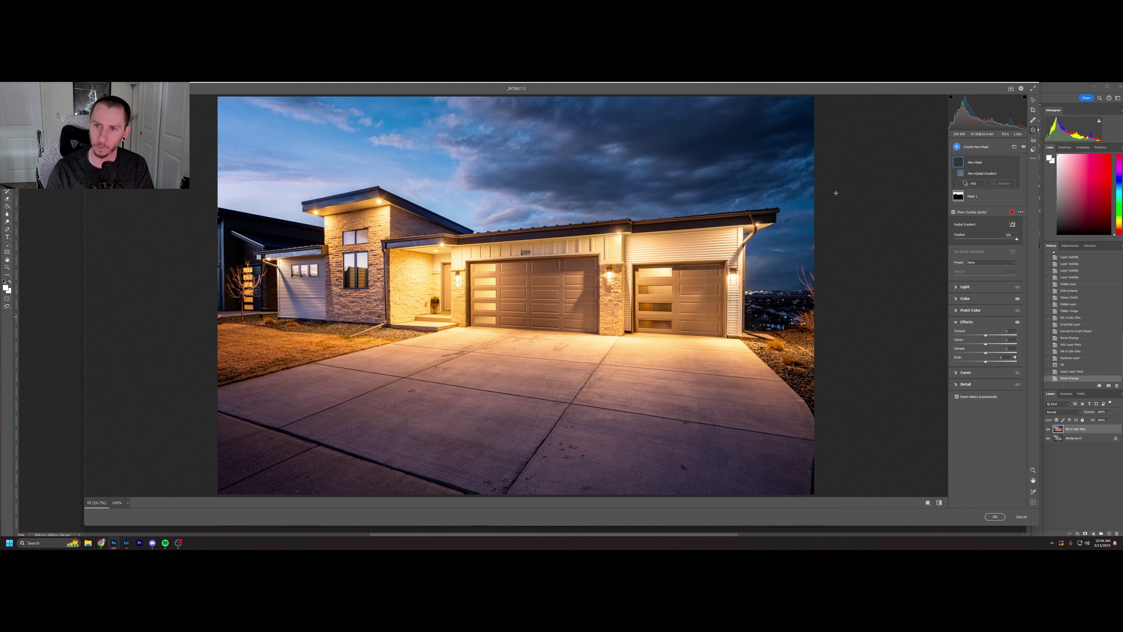
drag(663, 172, 878, 226)
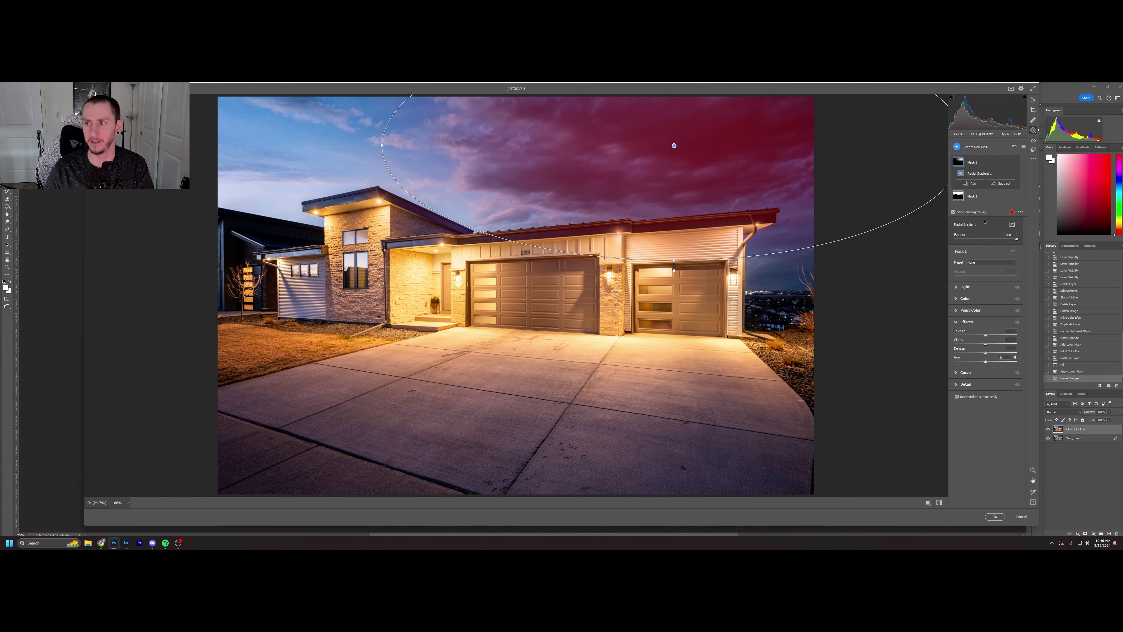
Raise the radial mask's exposure slightly, move its gradient further right across the dark clouds, and apply the Camera Raw adjustments.
click(957, 288)
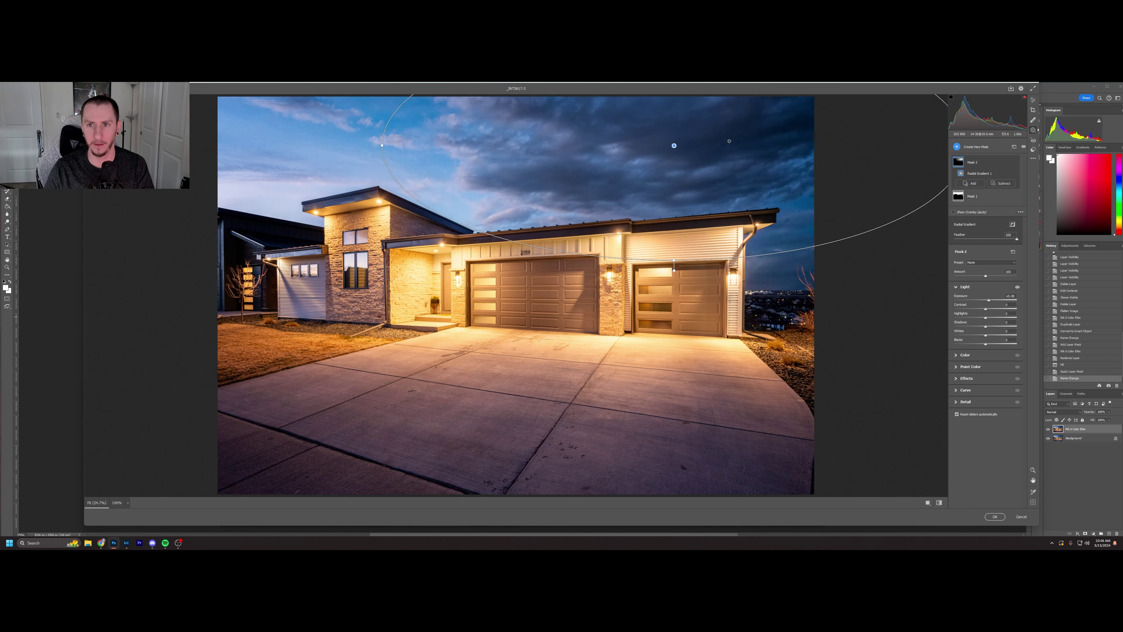
drag(813, 192, 867, 200)
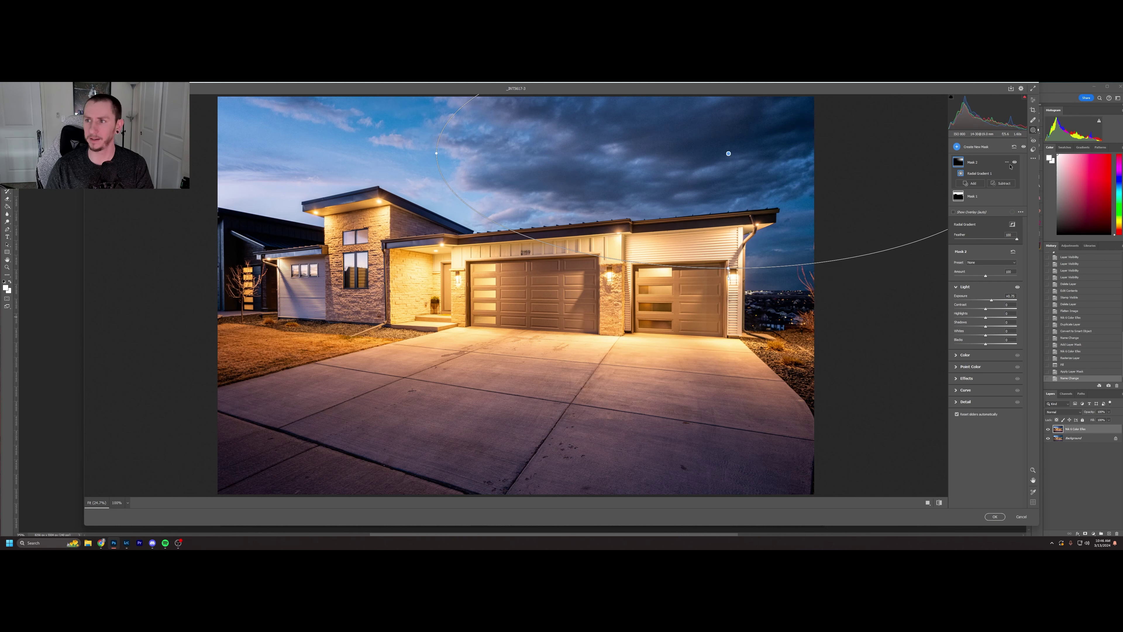
click(1015, 162)
click(1016, 162)
click(1015, 163)
click(1015, 163)
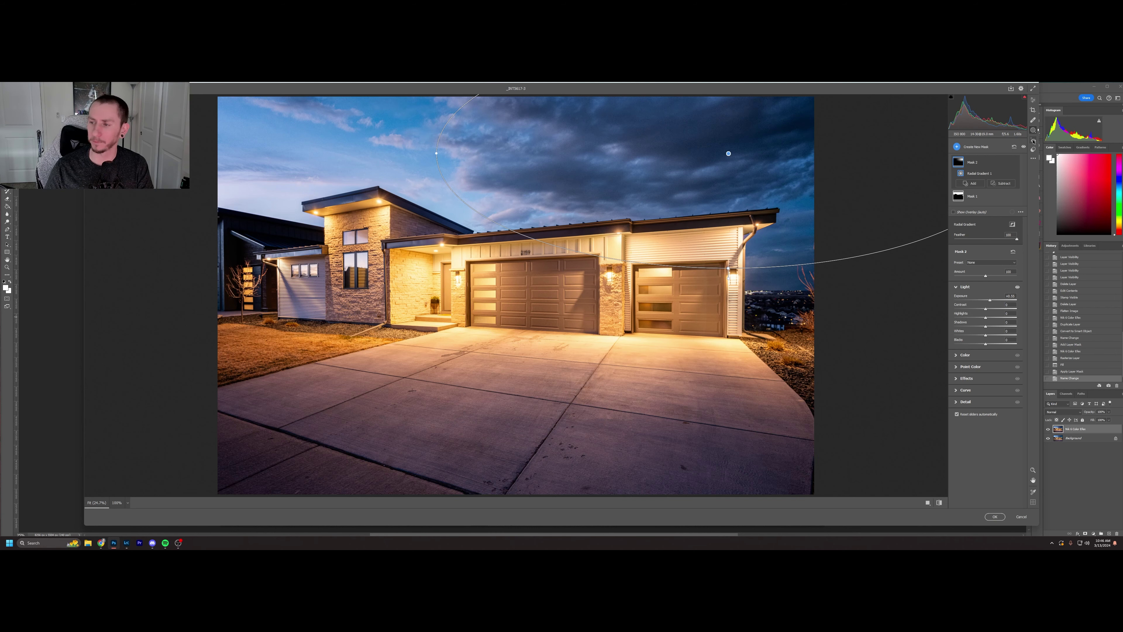
click(995, 516)
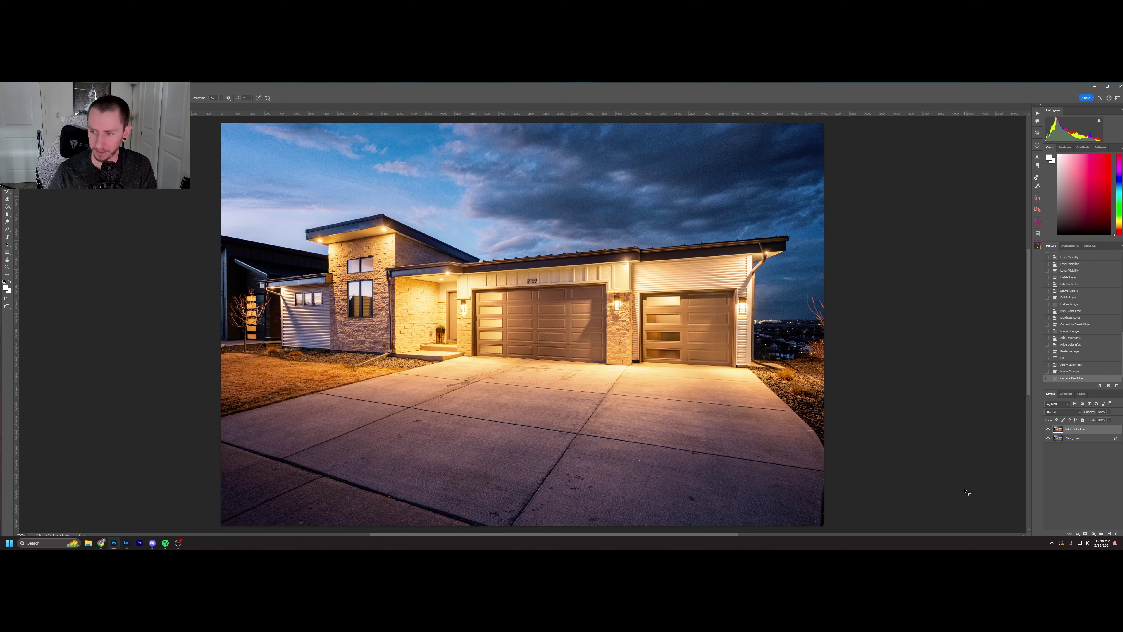
Straighten the house's verticals in Camera Raw with Guided Upright, placing guides along the right garage's outer edge and the left wing's outer wall edge.
key(ctrl+shift+a)
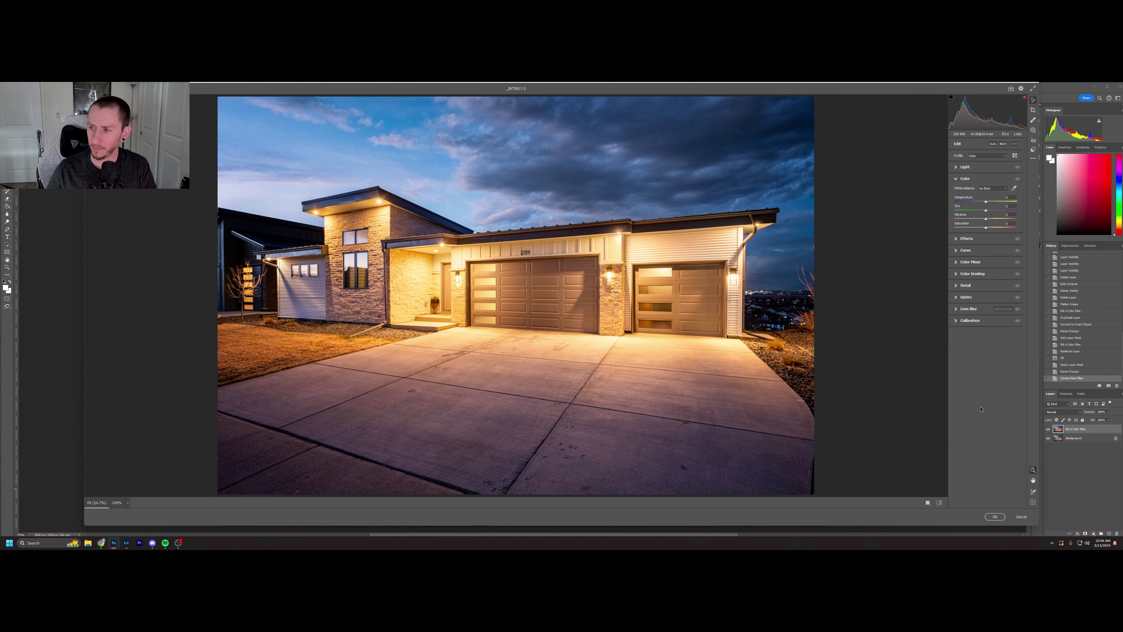
click(1034, 111)
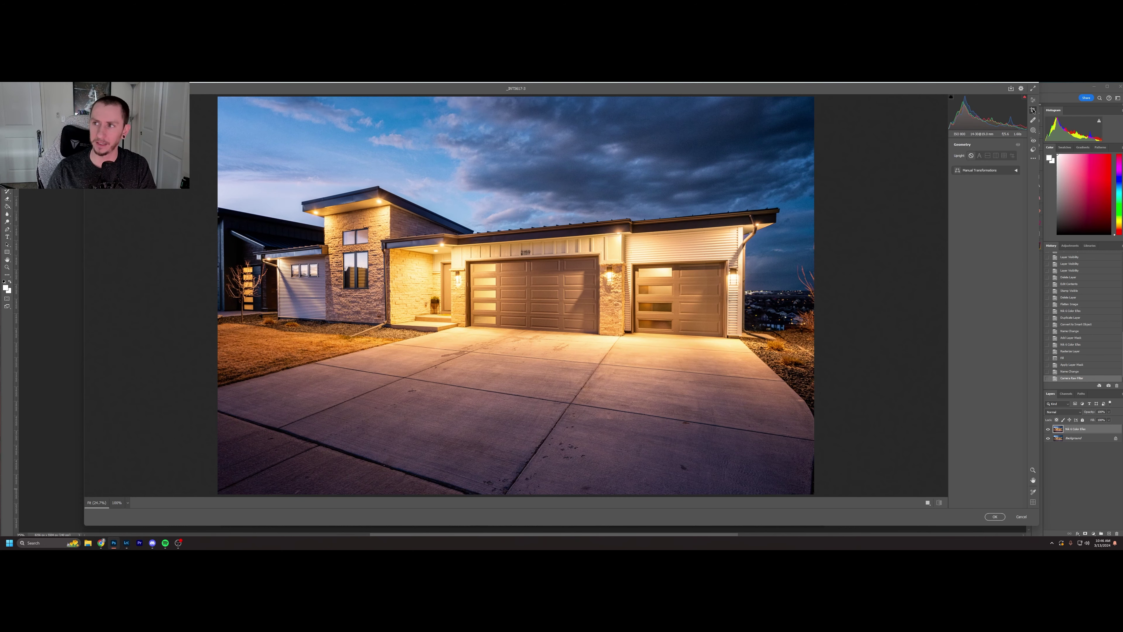
click(1014, 156)
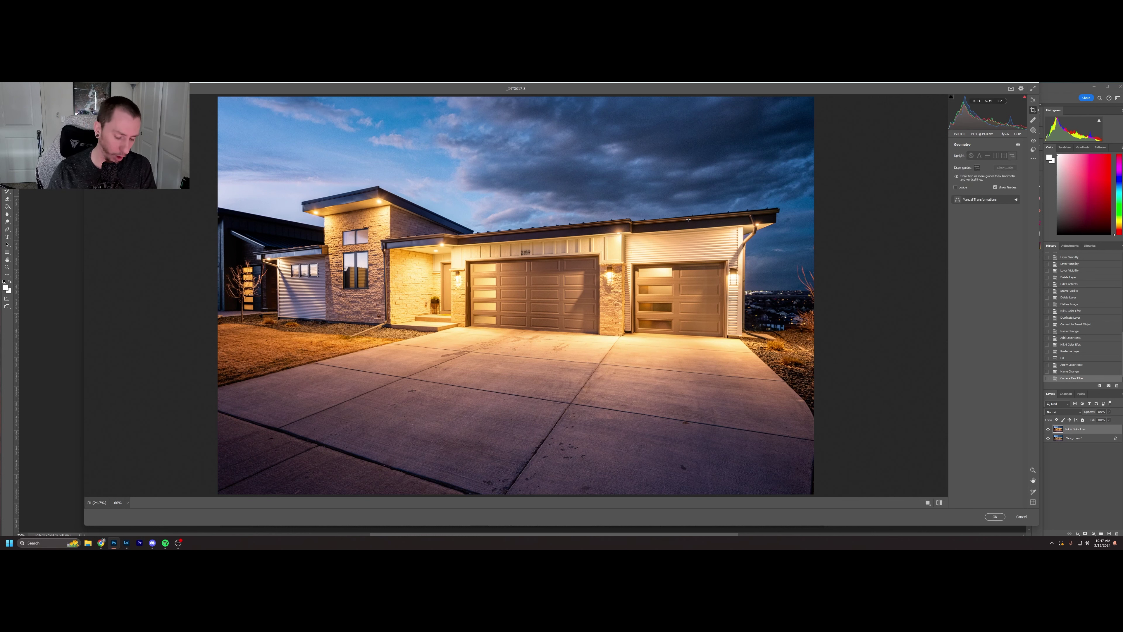
key(alt)
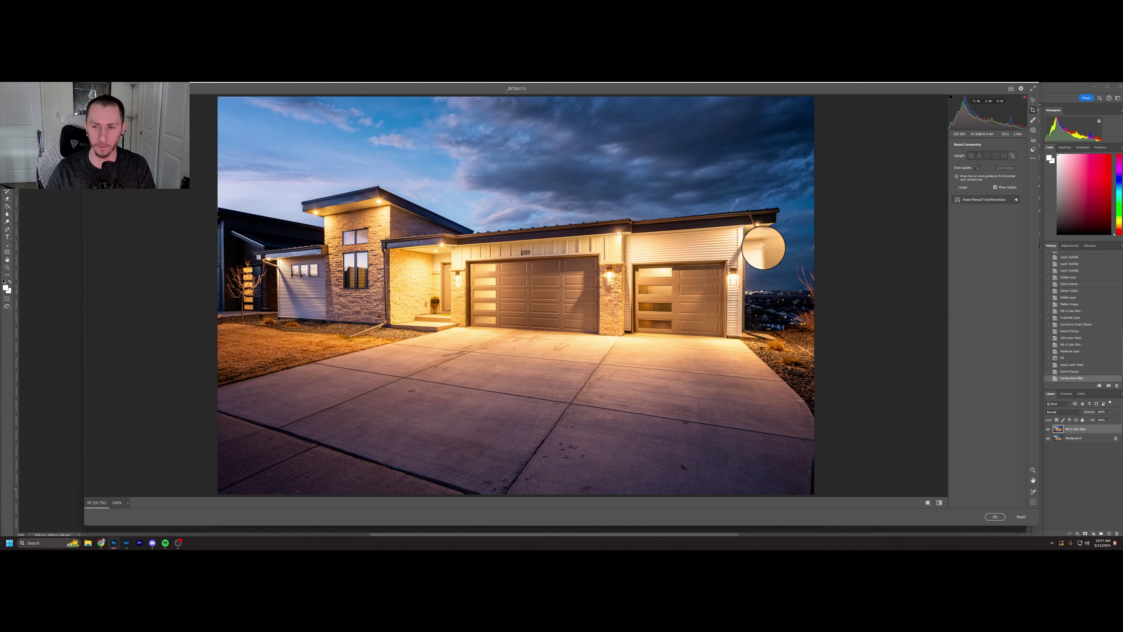
drag(743, 227, 741, 335)
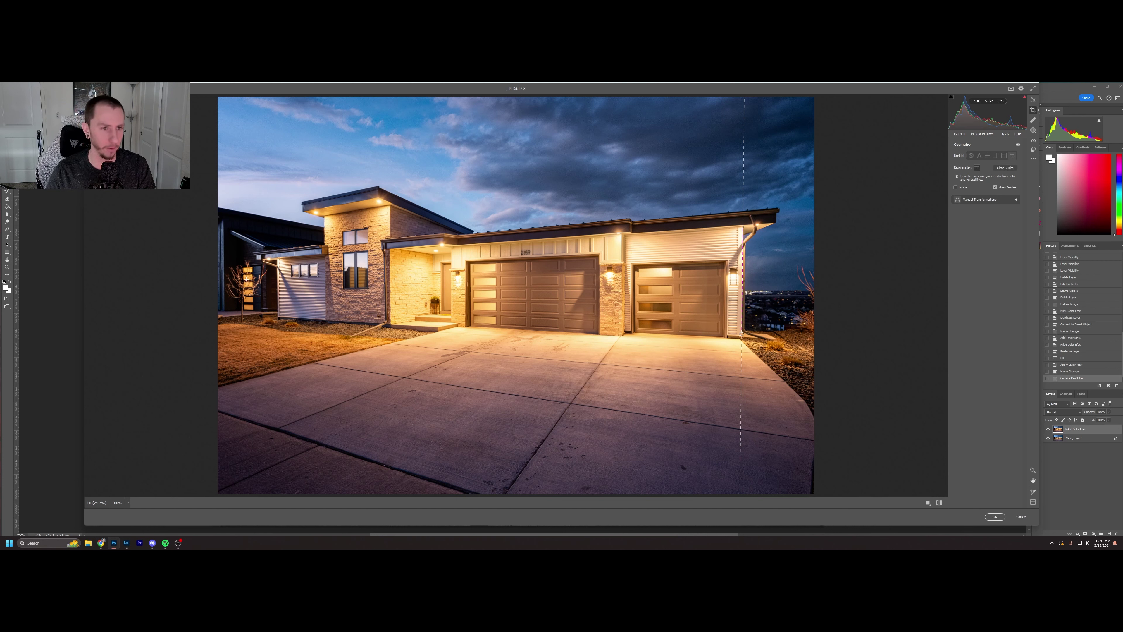
key(alt)
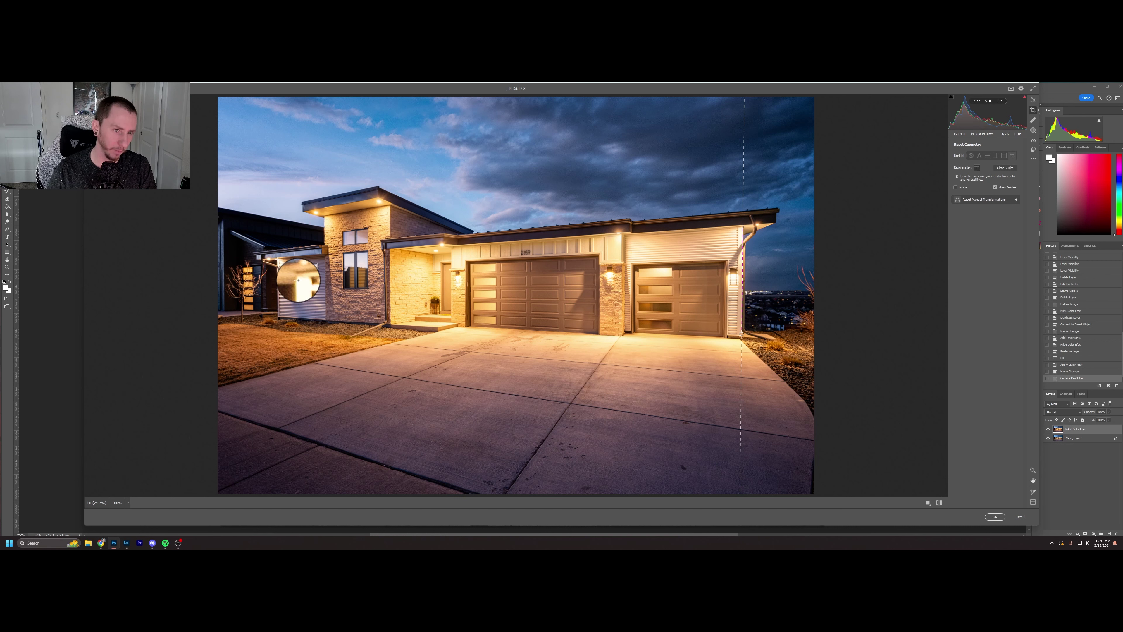
drag(277, 260, 278, 317)
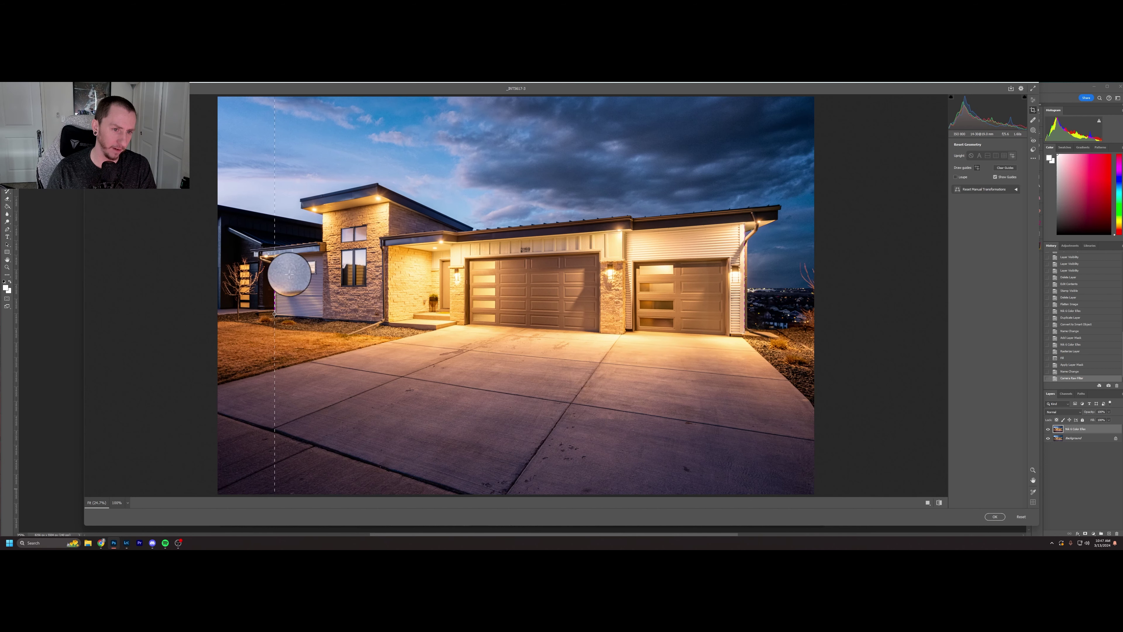
Compare the photo with and without the geometry correction and apply the correction to the layer.
click(1018, 145)
click(1018, 144)
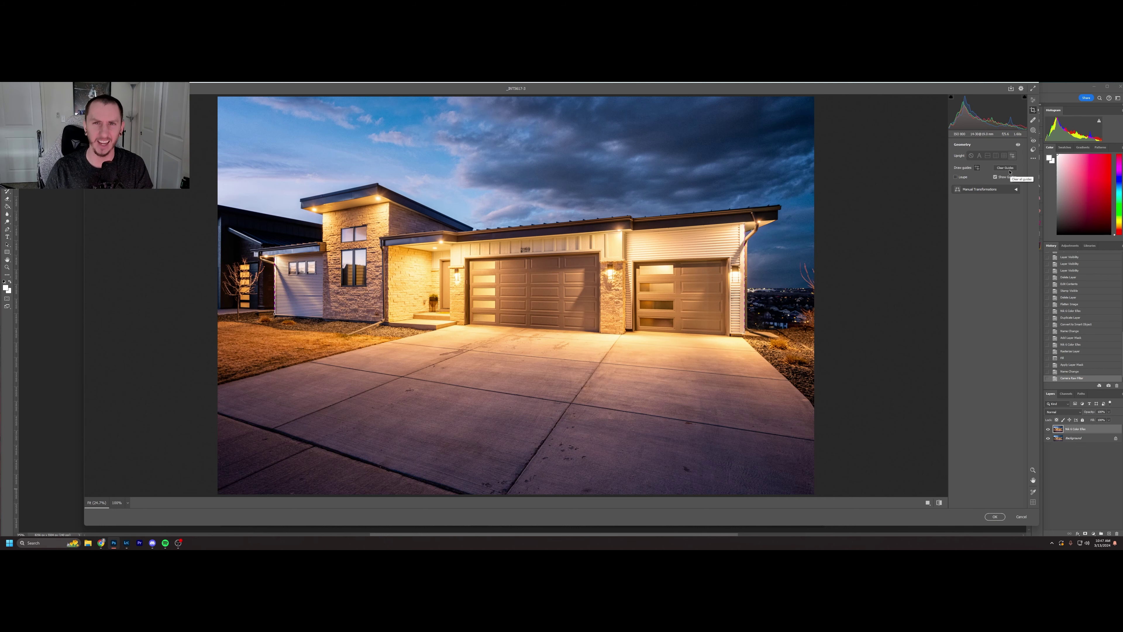
click(994, 518)
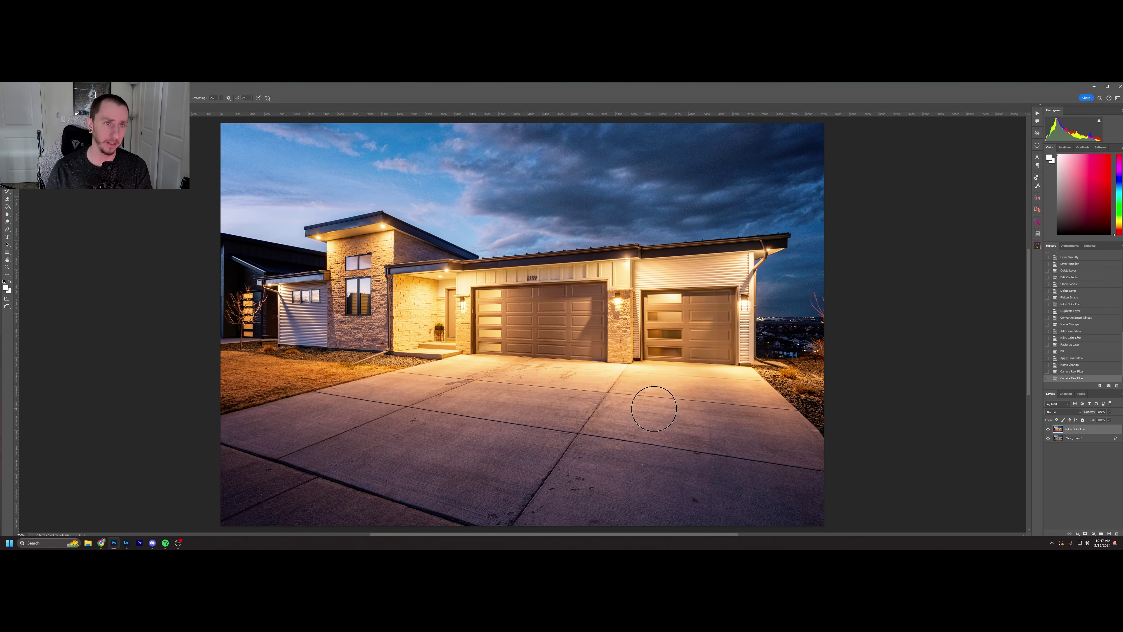
Flatten the corrected exterior photo into a single background layer, then save and close the document.
key(ctrl+shift+e)
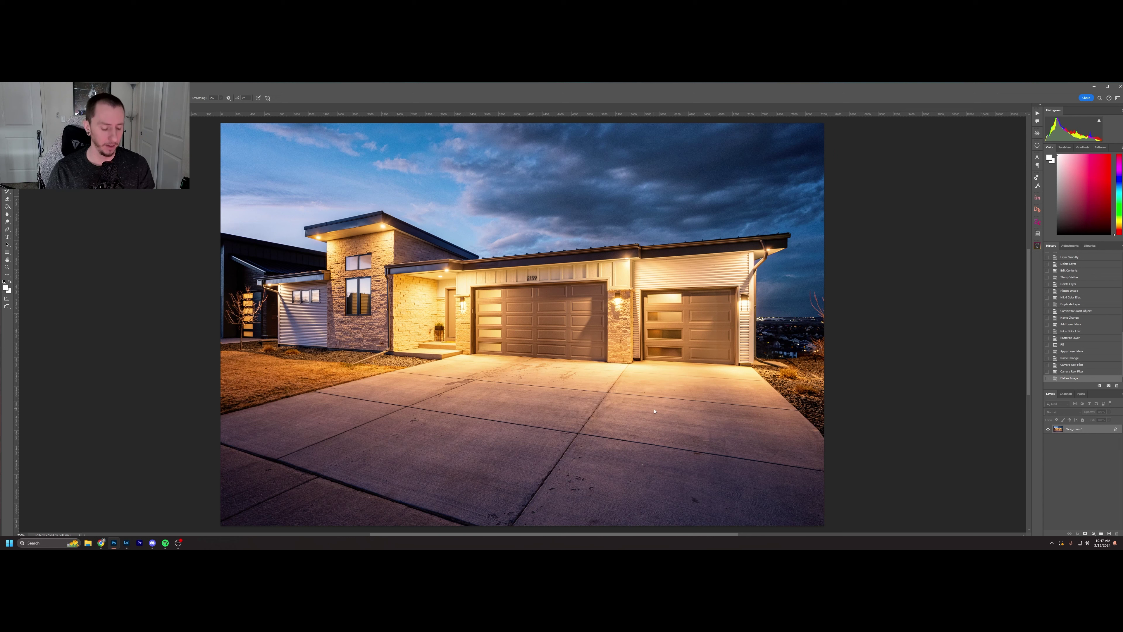
key(ctrl+s)
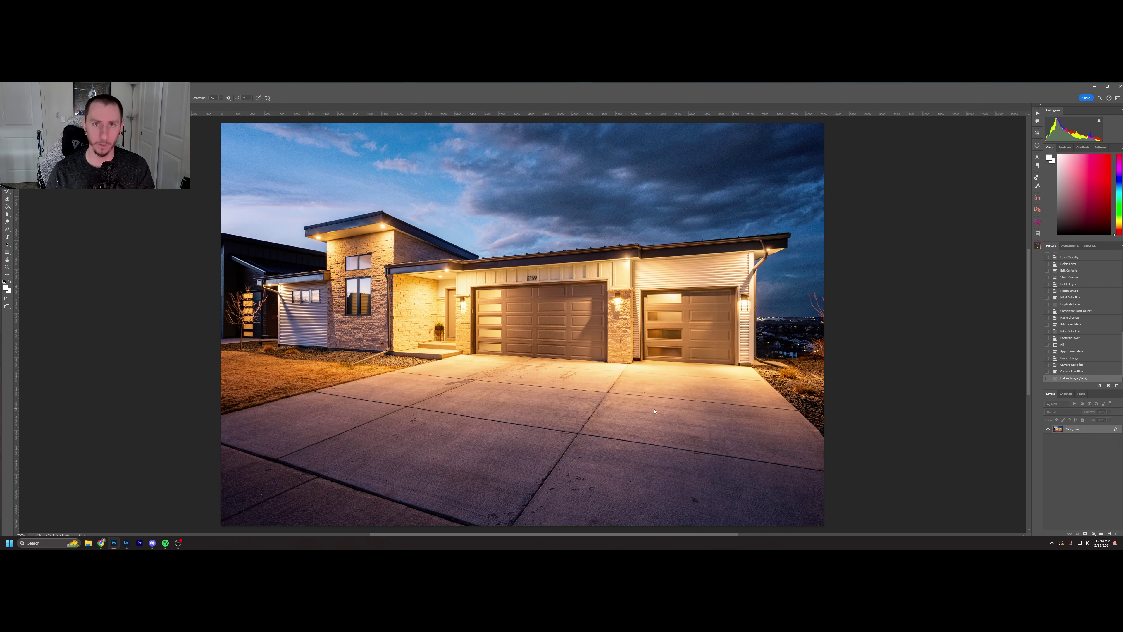
key(ctrl+w)
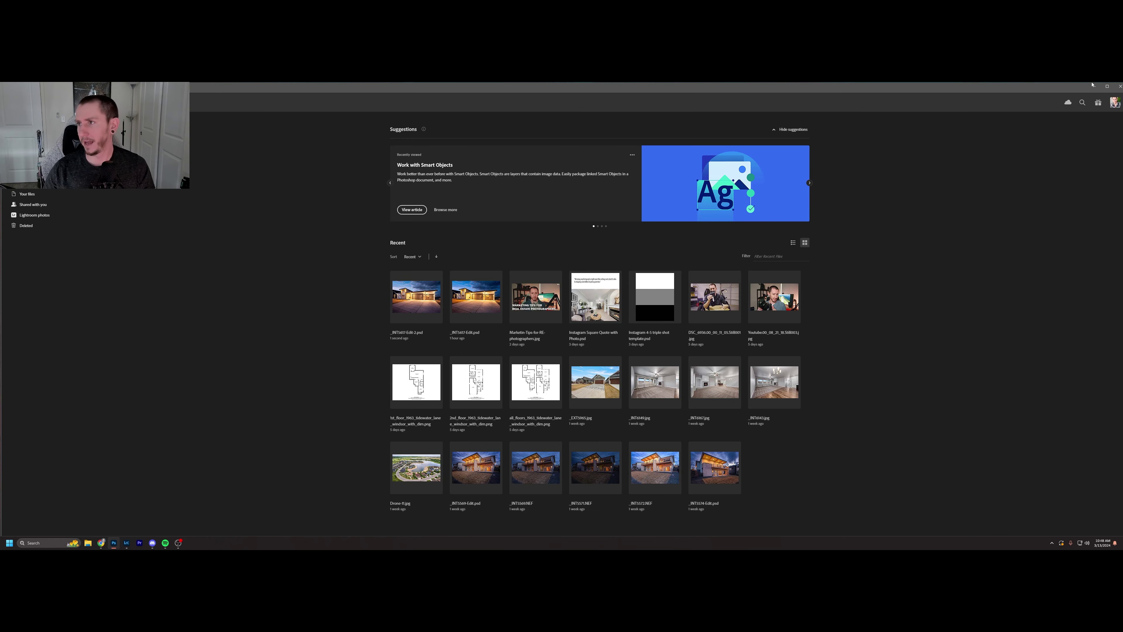
Switch to Lightroom Classic and reset the develop settings of the first raw exposure in the filmstrip.
click(1092, 85)
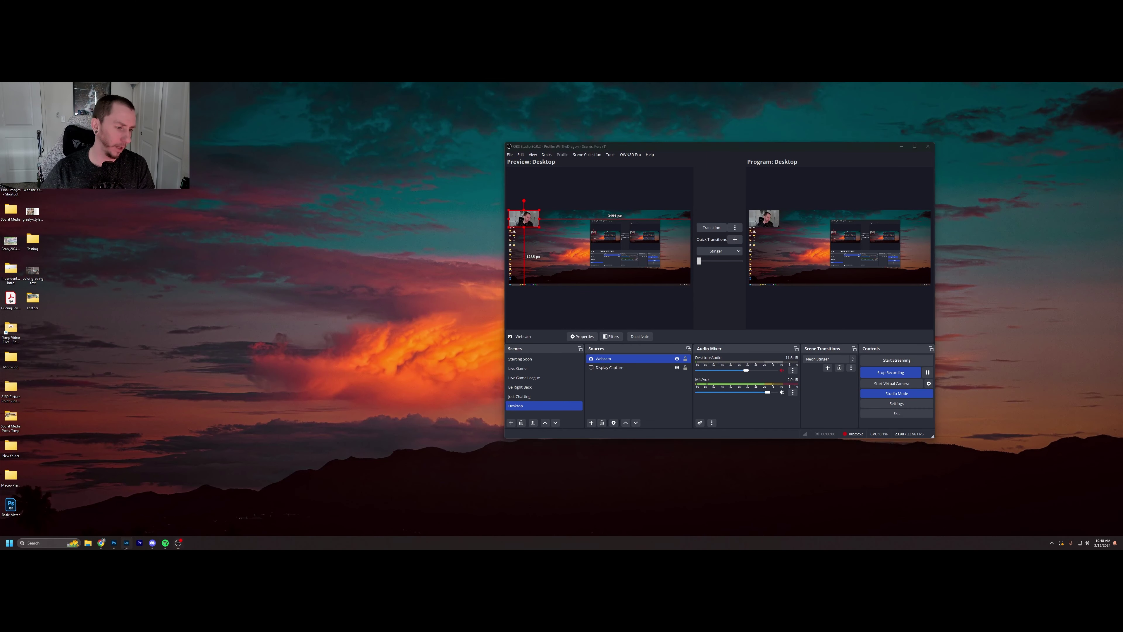
click(127, 543)
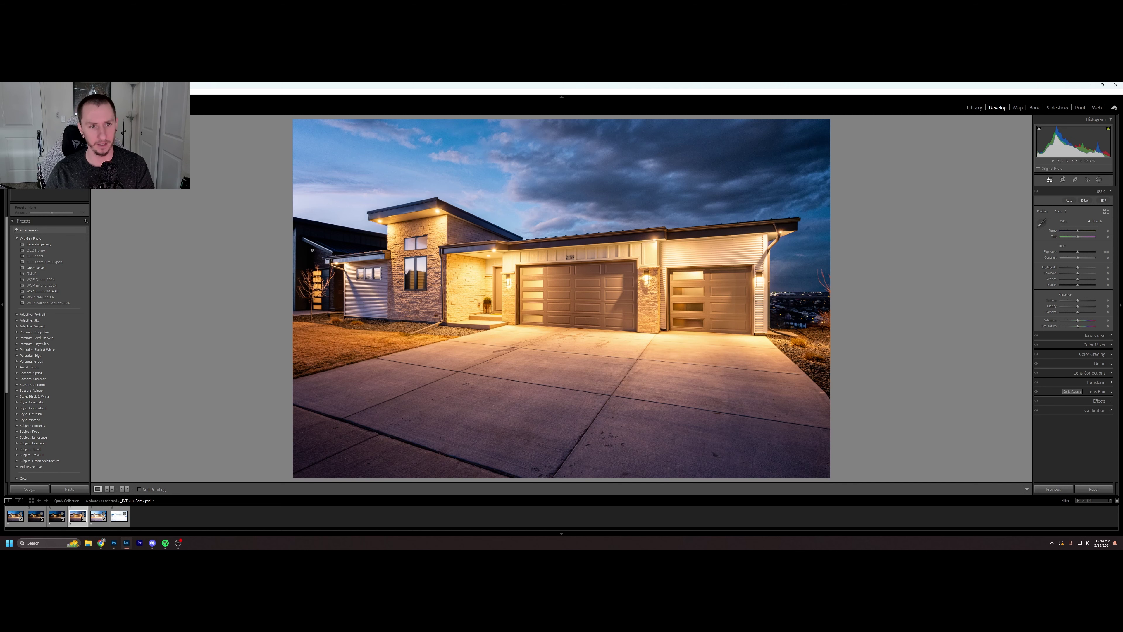
click(15, 516)
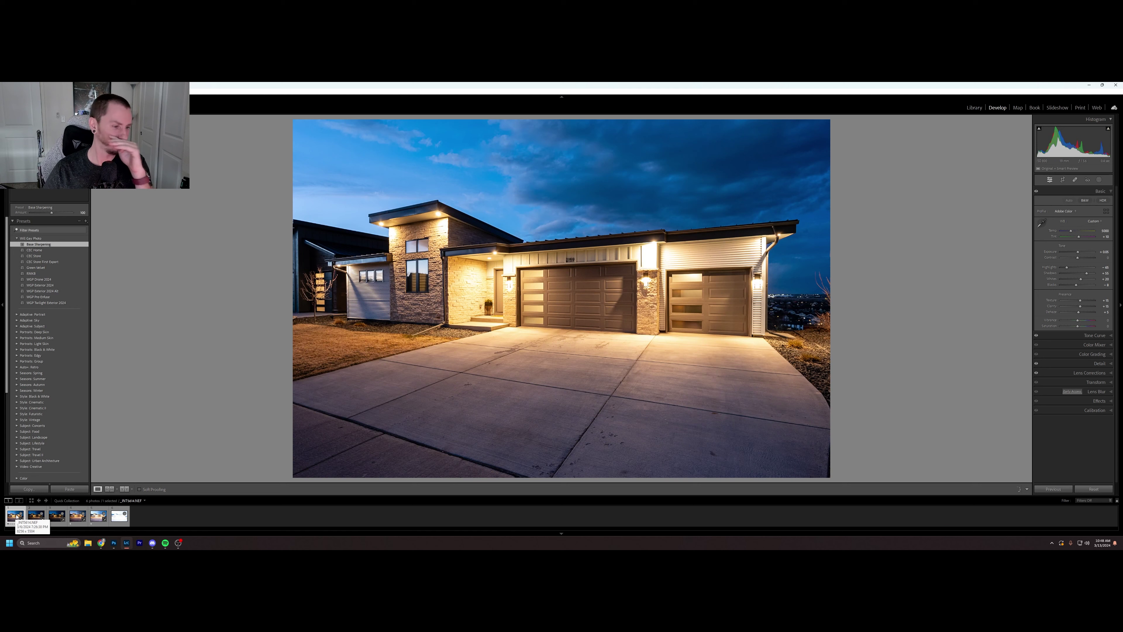
click(1094, 489)
Compare the finished twilight edit with the unedited raw exposure, examining the front entry and garage up close.
click(78, 515)
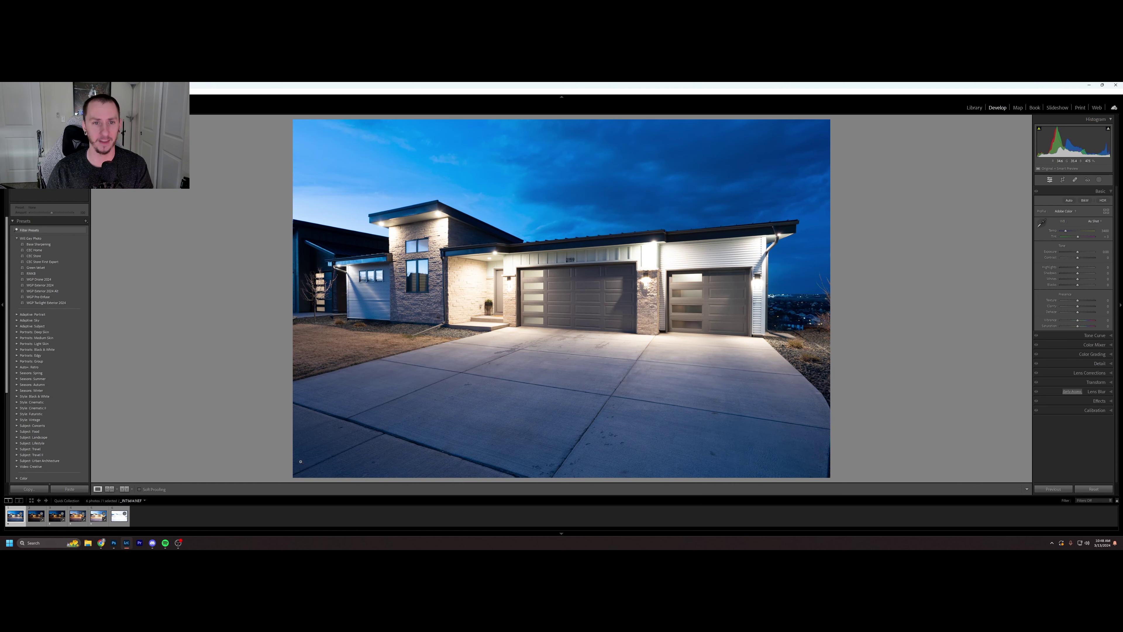
click(75, 519)
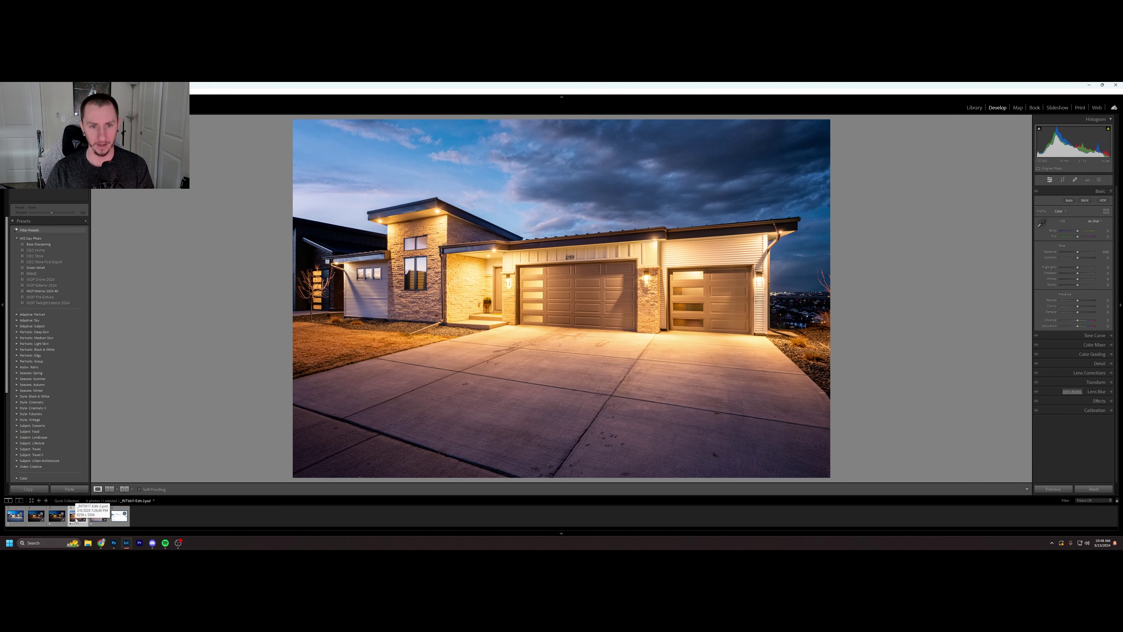
click(13, 517)
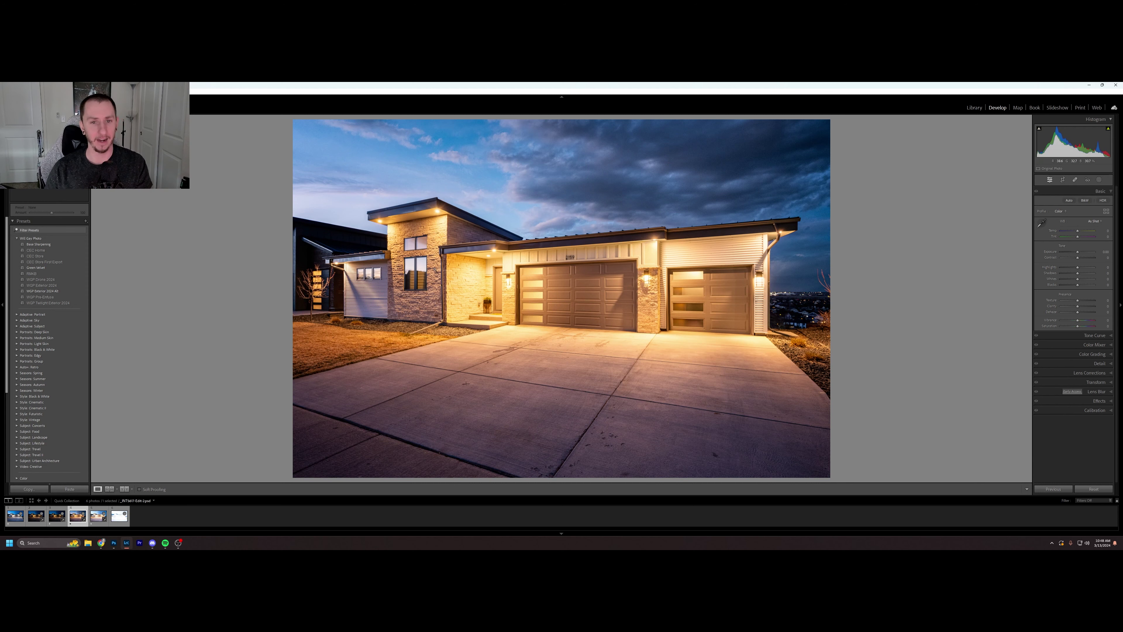
click(469, 280)
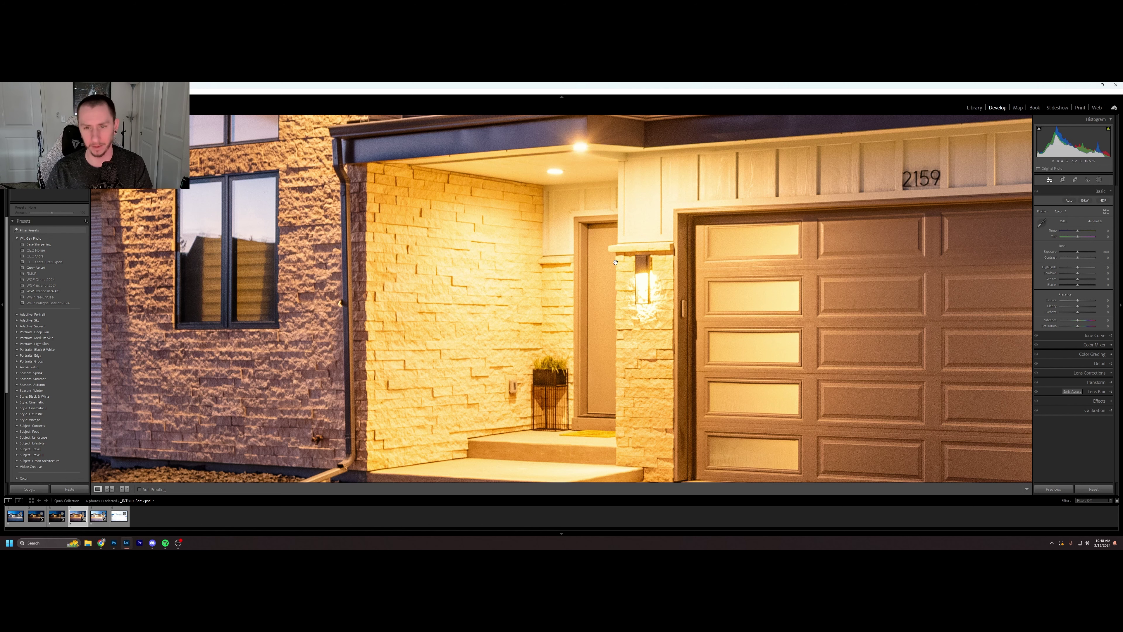
click(638, 282)
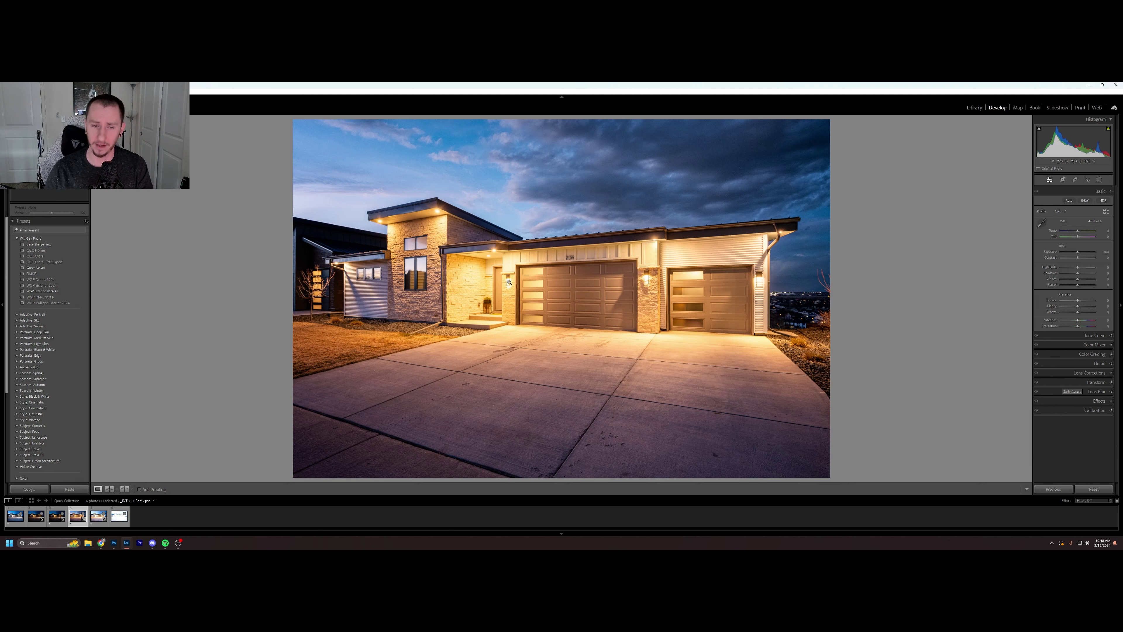
click(14, 517)
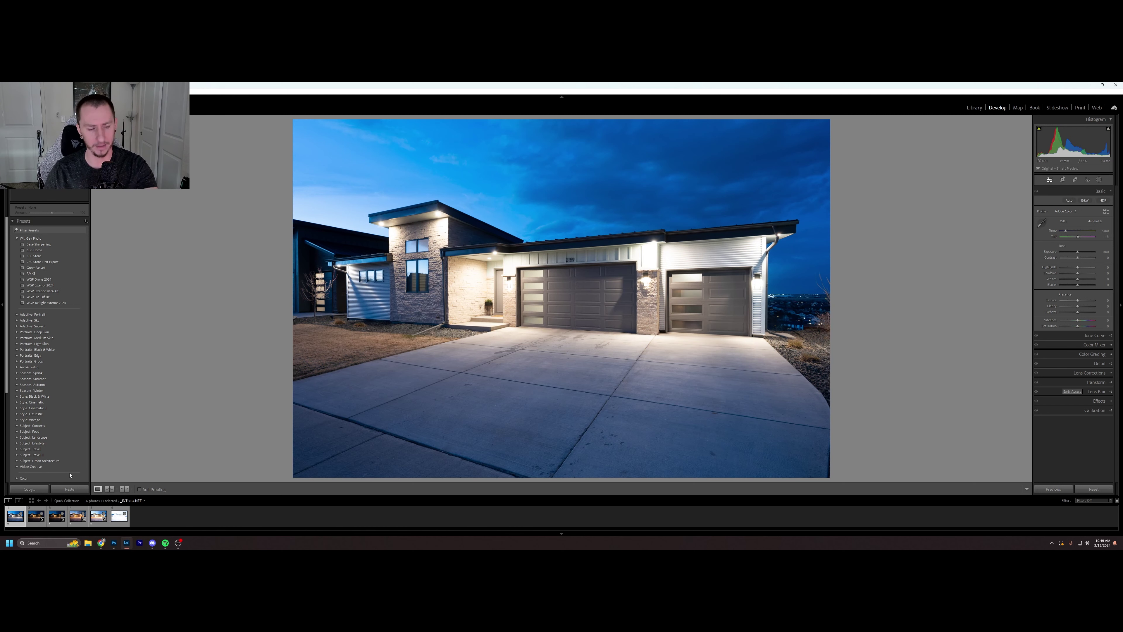
click(78, 518)
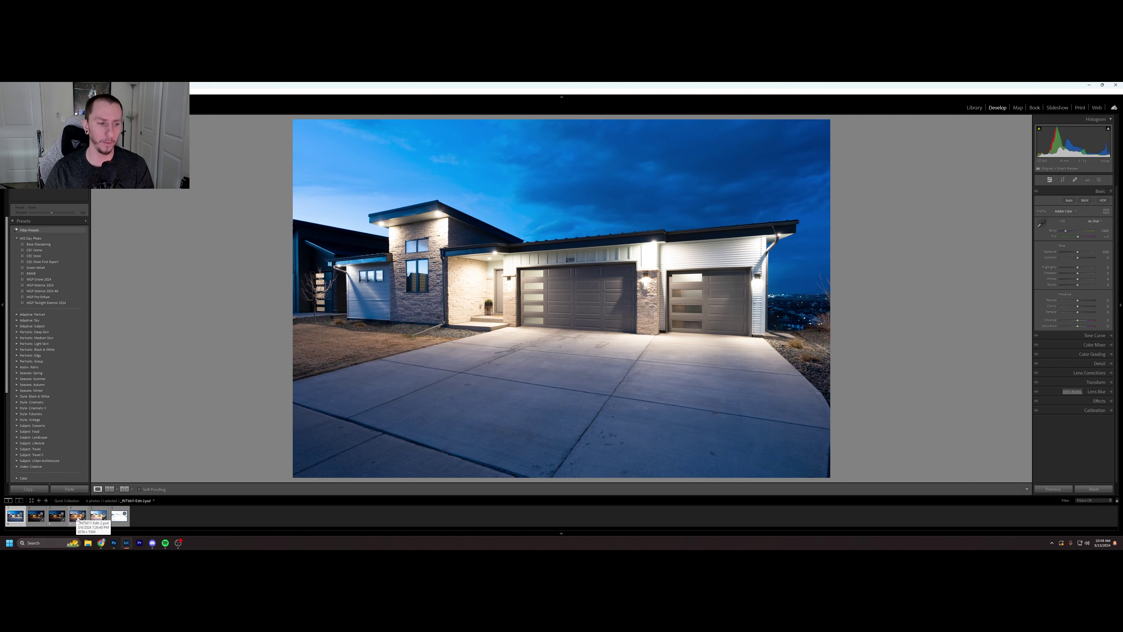